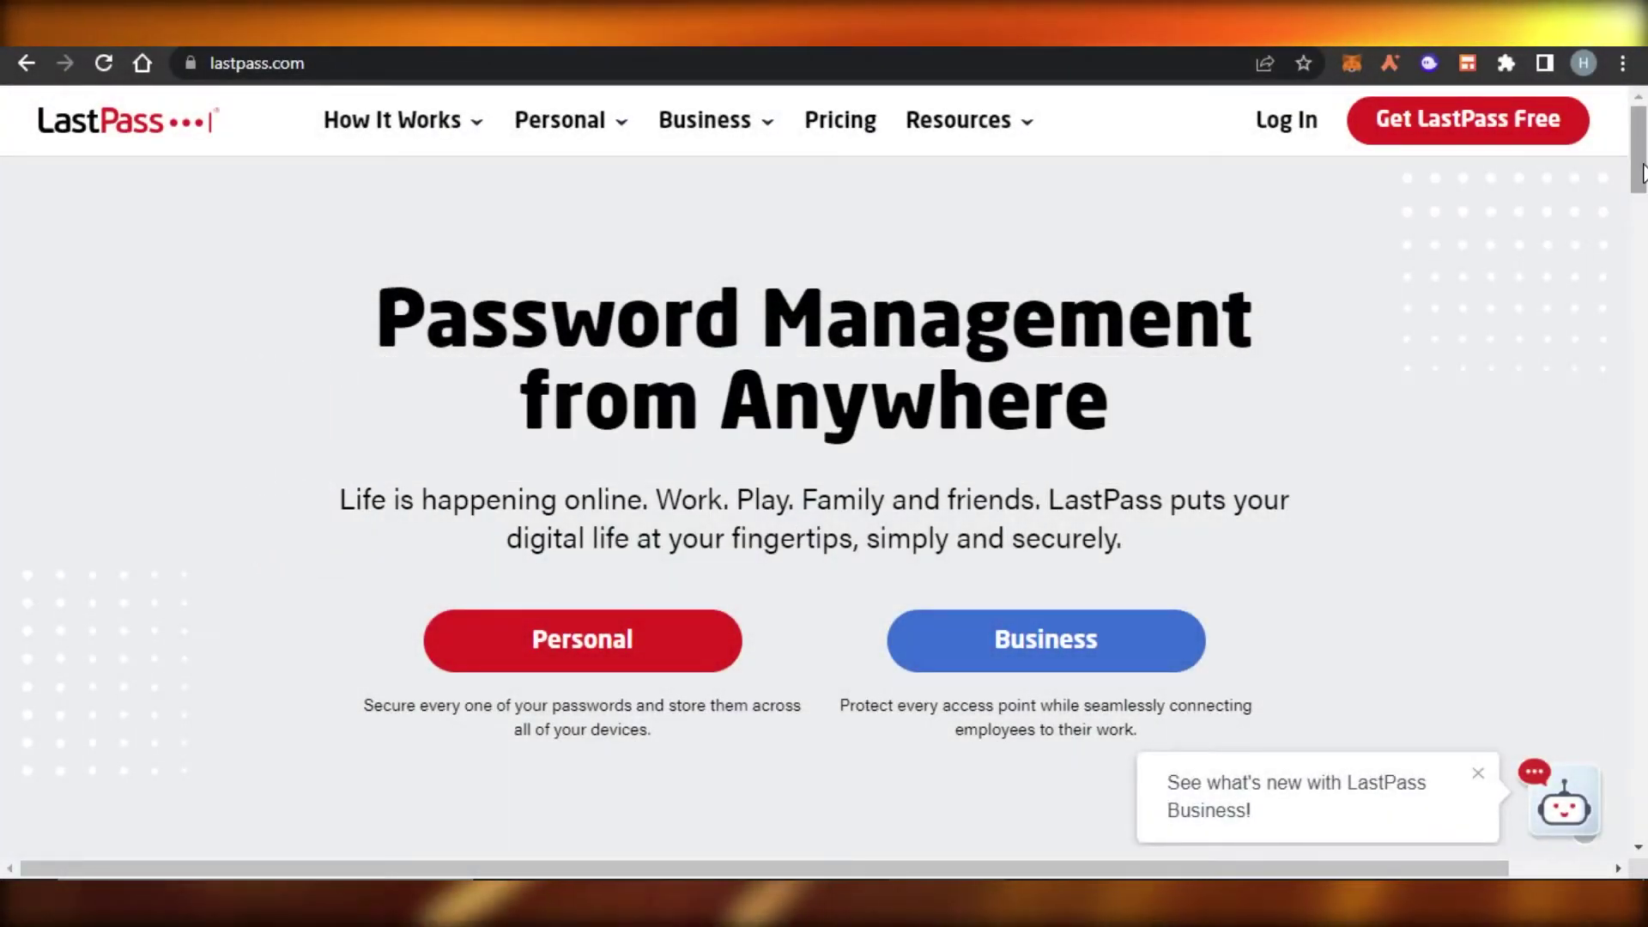
Step: Scroll the LastPass page to the Free, Premium and Families pricing cards
{"action": "scroll", "coordinate": [1641, 176], "scroll_direction": "down", "scroll_amount": 8}
{"action": "scroll", "coordinate": [824, 506], "scroll_direction": "down", "scroll_amount": 15}
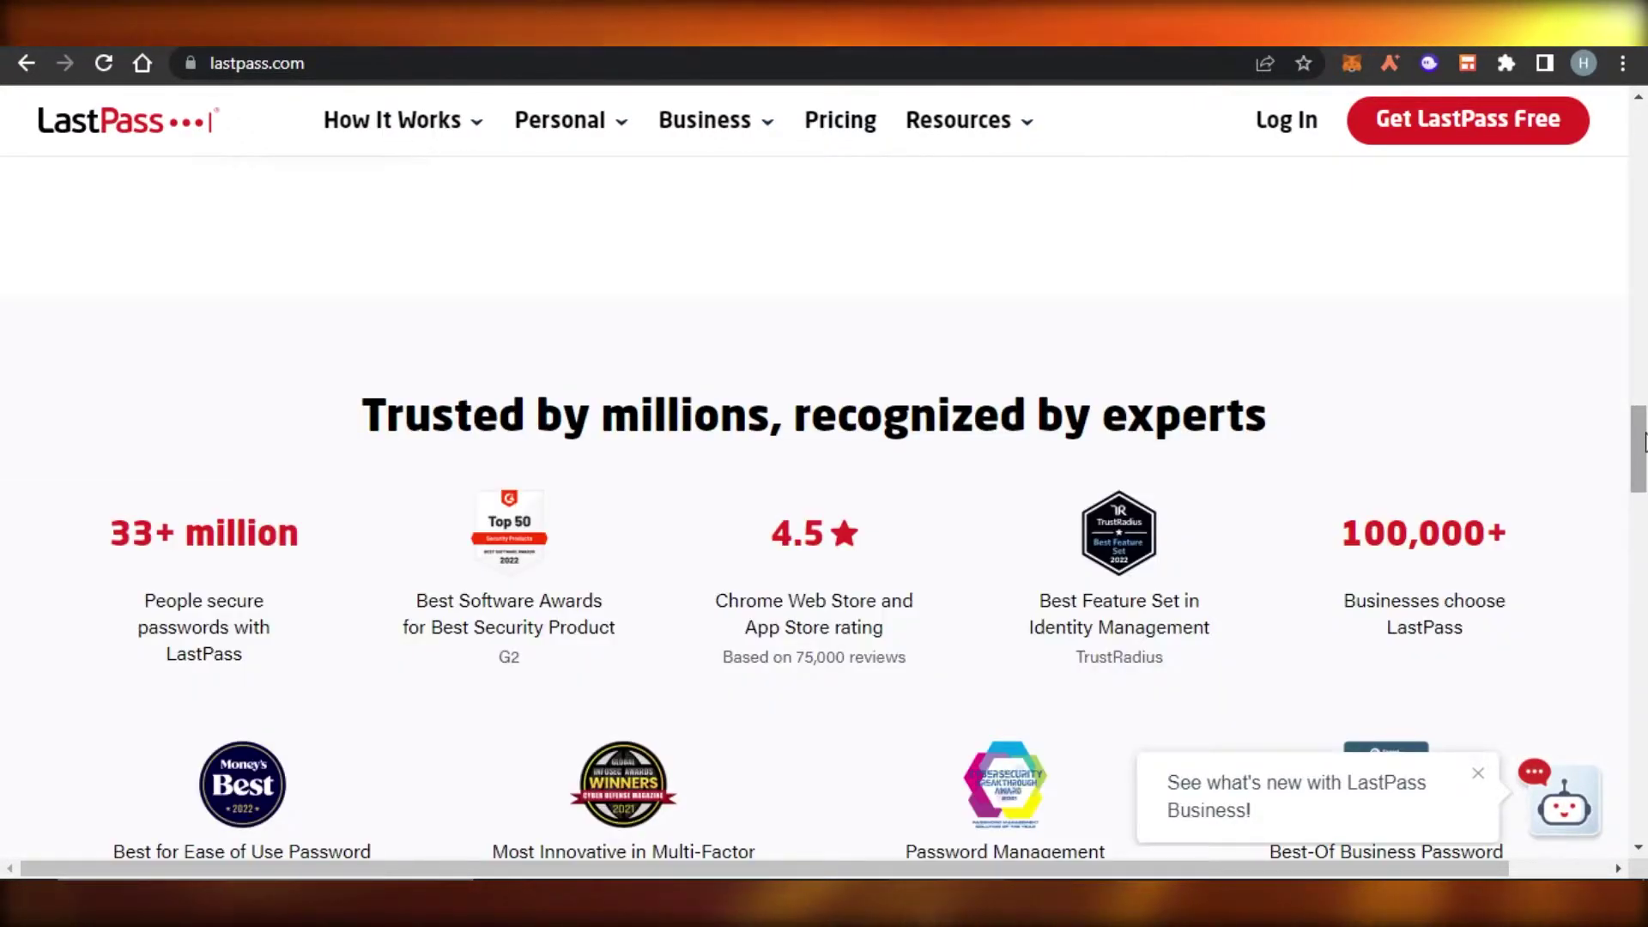
{"action": "scroll", "coordinate": [824, 506], "scroll_direction": "down", "scroll_amount": 15}
{"action": "scroll", "coordinate": [824, 506], "scroll_direction": "down", "scroll_amount": 5}
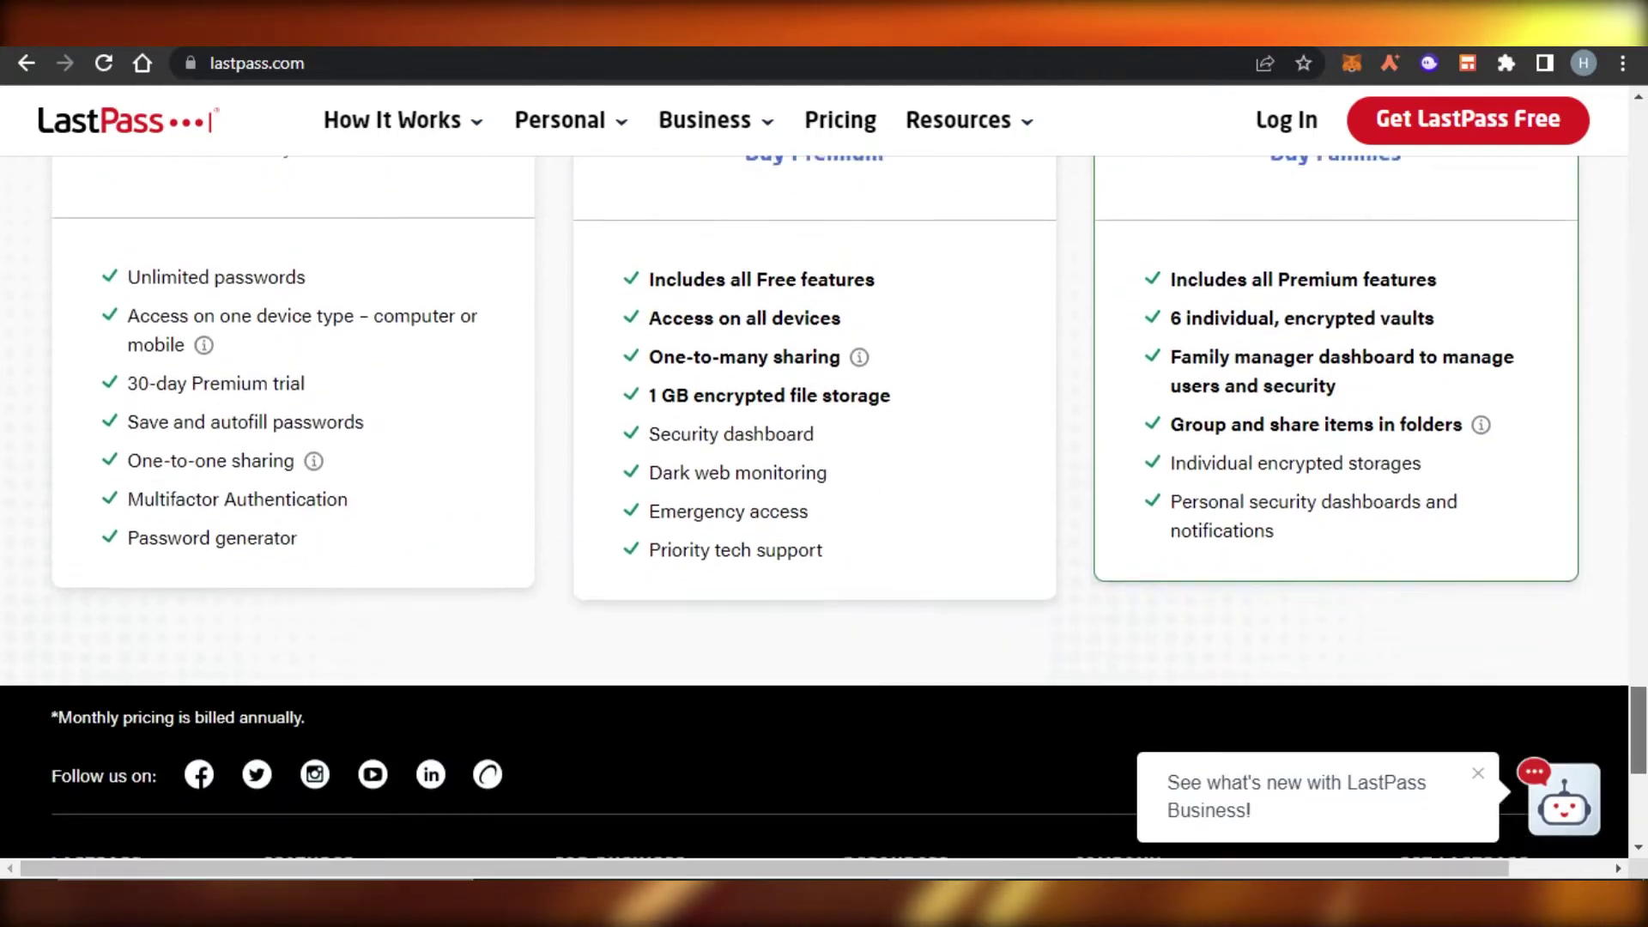
{"action": "scroll", "coordinate": [824, 506], "scroll_direction": "up", "scroll_amount": 20}
{"action": "scroll", "coordinate": [1174, 332], "scroll_direction": "up", "scroll_amount": 10}
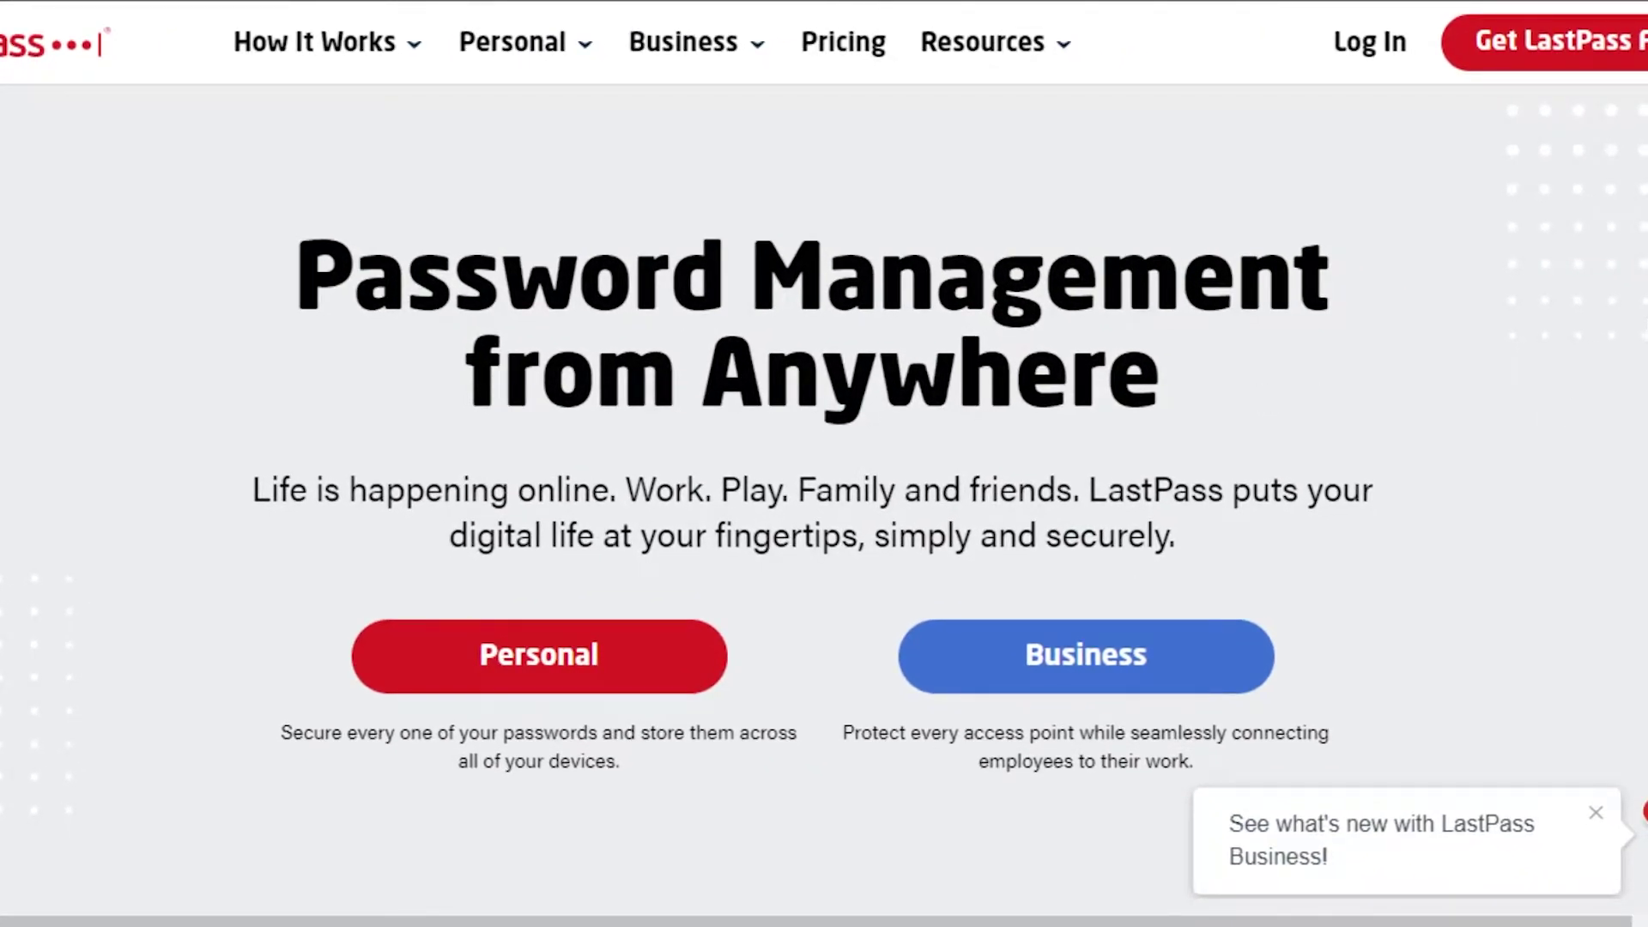
{"action": "scroll", "coordinate": [824, 498], "scroll_direction": "down", "scroll_amount": 5}
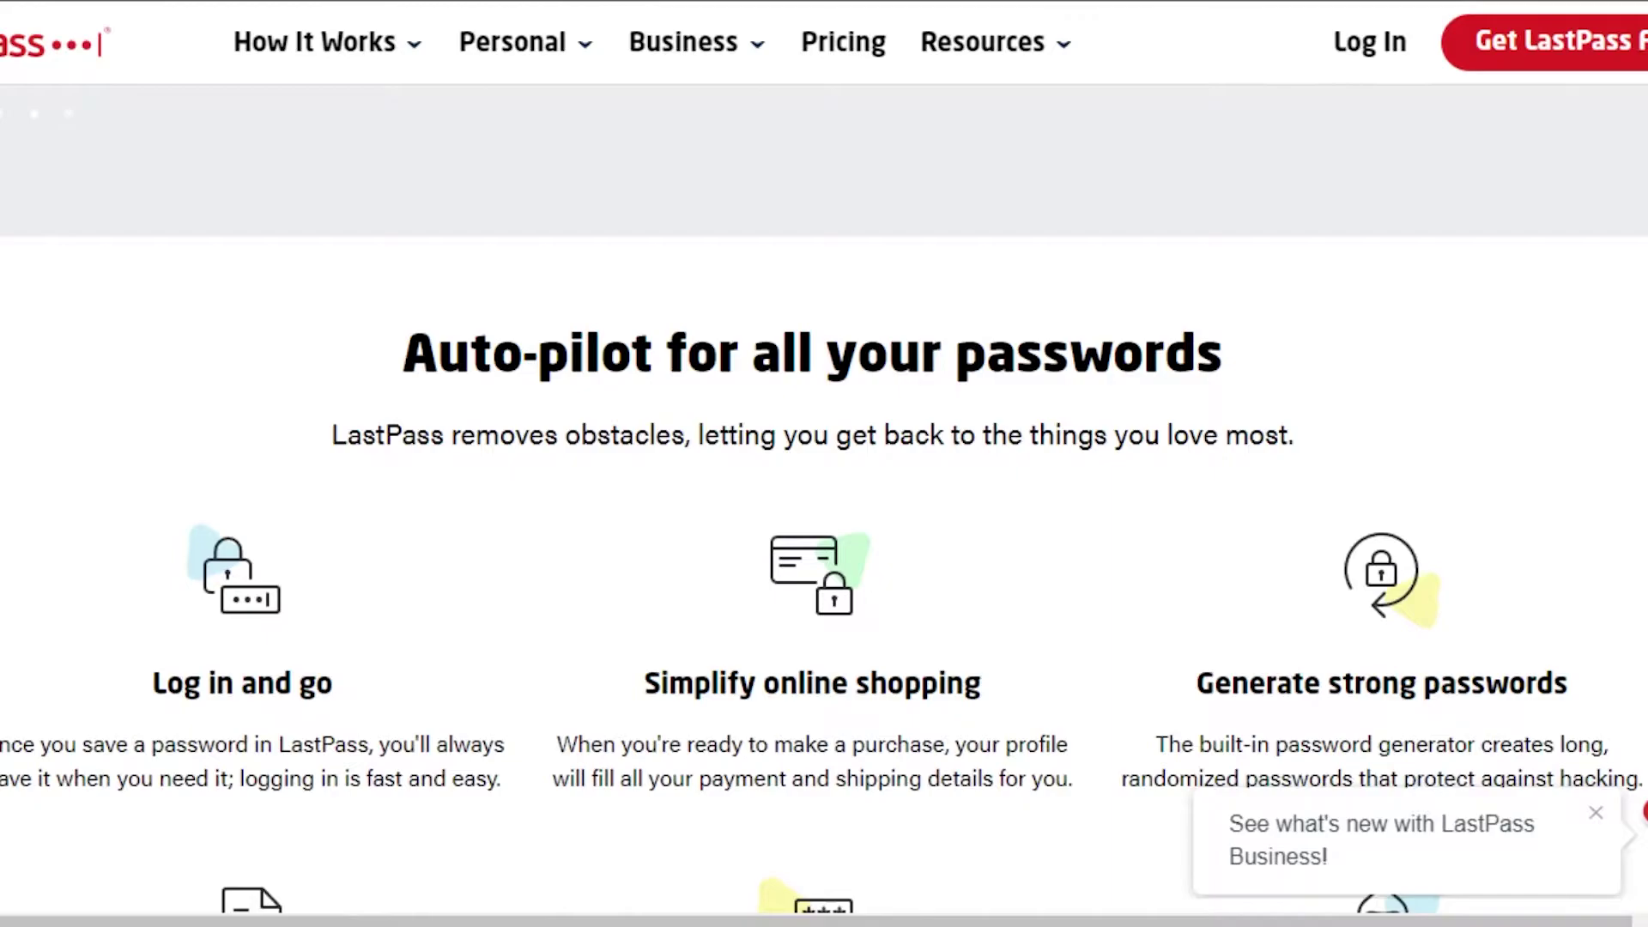
{"action": "scroll", "coordinate": [824, 498], "scroll_direction": "down", "scroll_amount": 8}
{"action": "scroll", "coordinate": [824, 497], "scroll_direction": "down", "scroll_amount": 10}
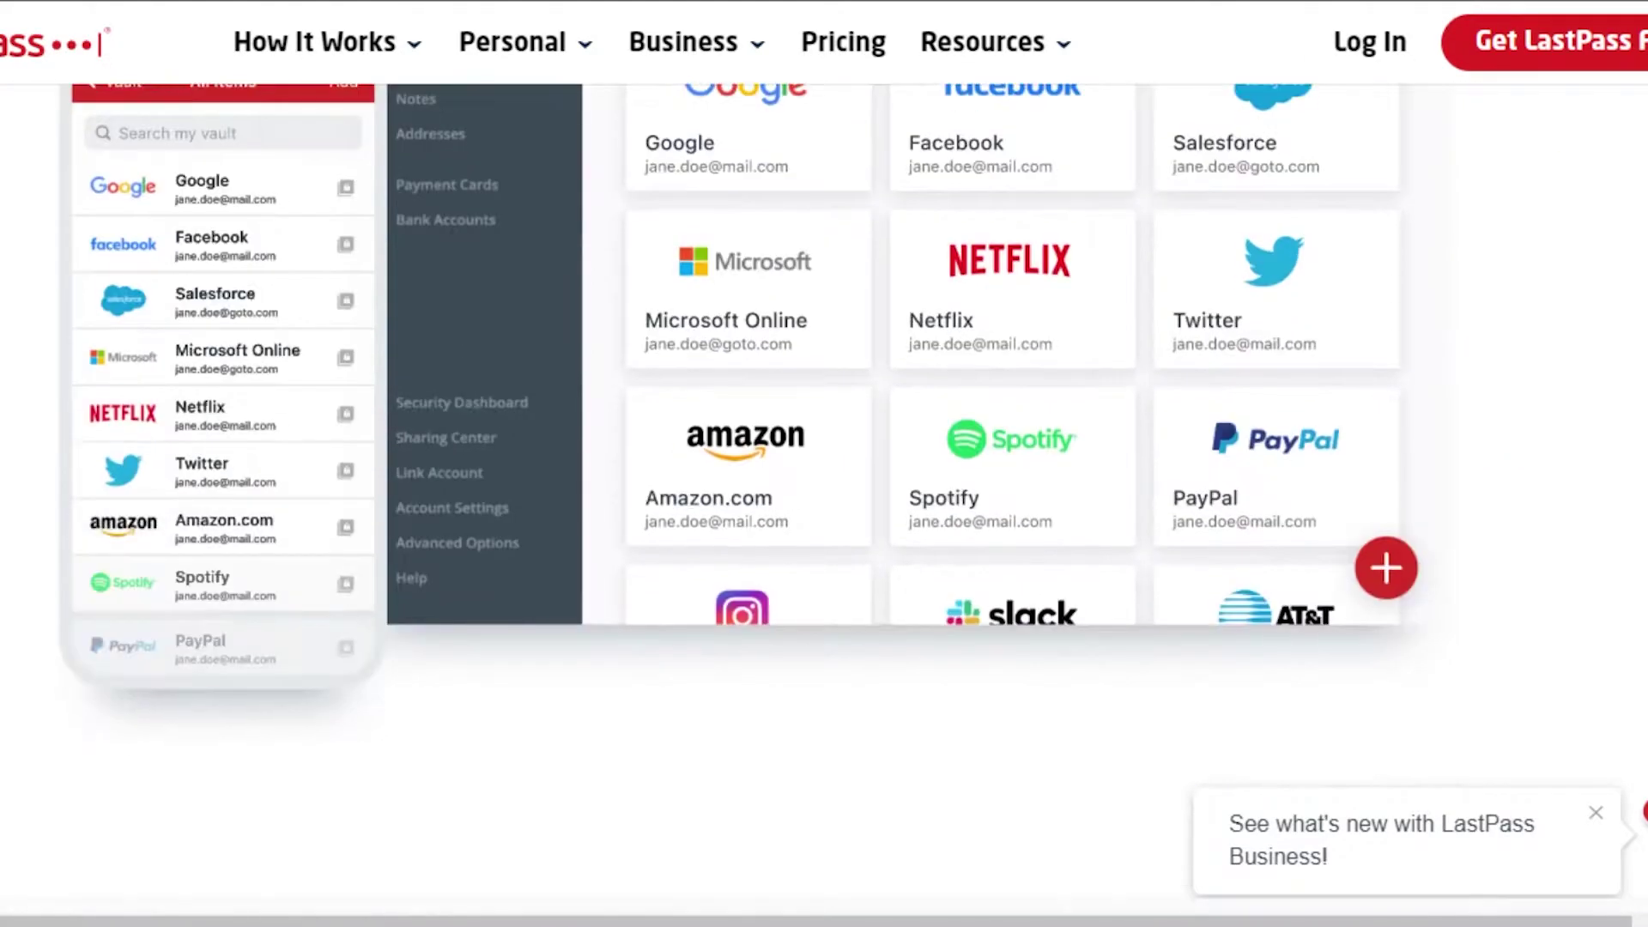
{"action": "scroll", "coordinate": [824, 497], "scroll_direction": "down", "scroll_amount": 8}
{"action": "scroll", "coordinate": [824, 498], "scroll_direction": "down", "scroll_amount": 10}
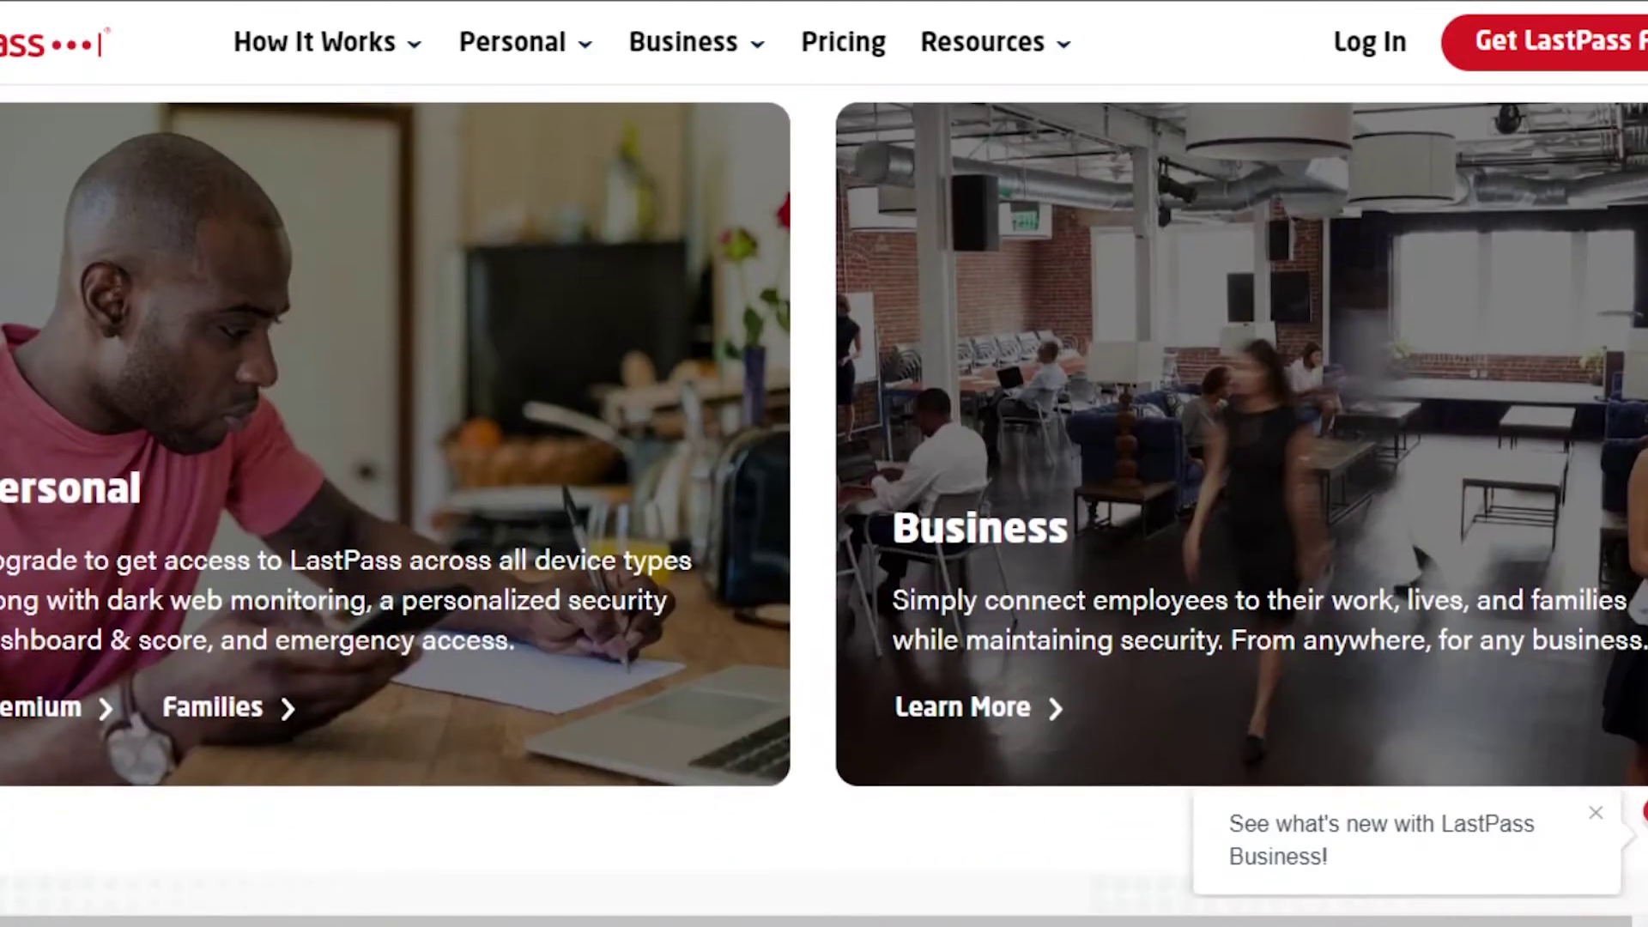
{"action": "scroll", "coordinate": [824, 497], "scroll_direction": "up", "scroll_amount": 16}
{"action": "scroll", "coordinate": [823, 498], "scroll_direction": "up", "scroll_amount": 3}
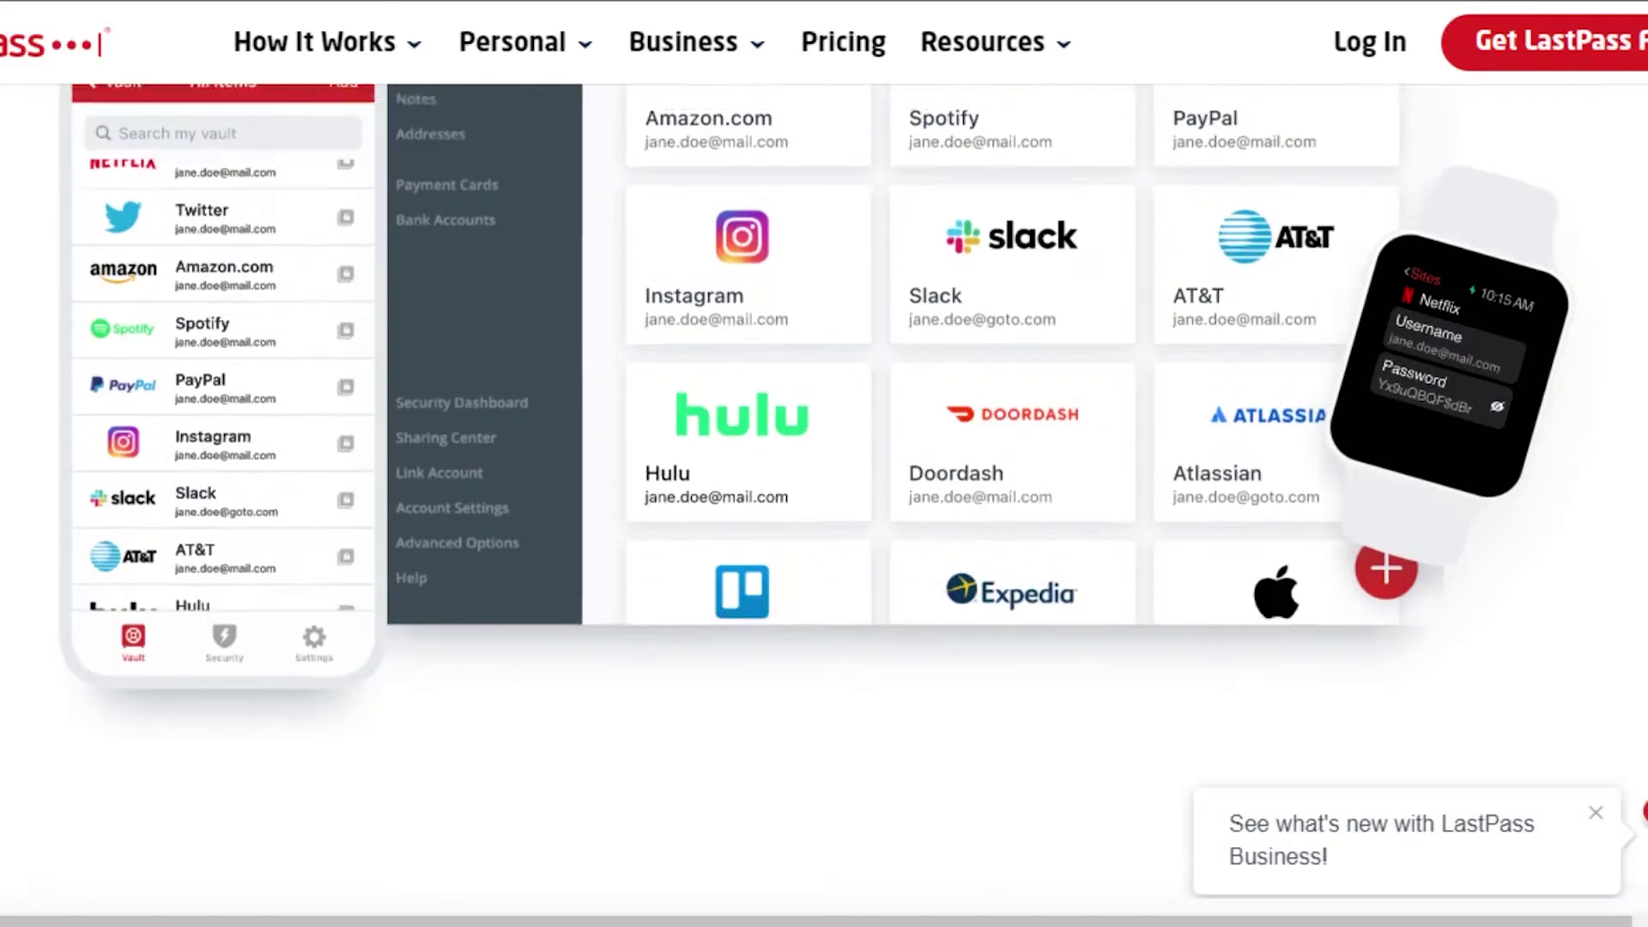
{"action": "scroll", "coordinate": [824, 497], "scroll_direction": "up", "scroll_amount": 5}
{"action": "scroll", "coordinate": [824, 498], "scroll_direction": "down", "scroll_amount": 2}
{"action": "scroll", "coordinate": [824, 497], "scroll_direction": "down", "scroll_amount": 1}
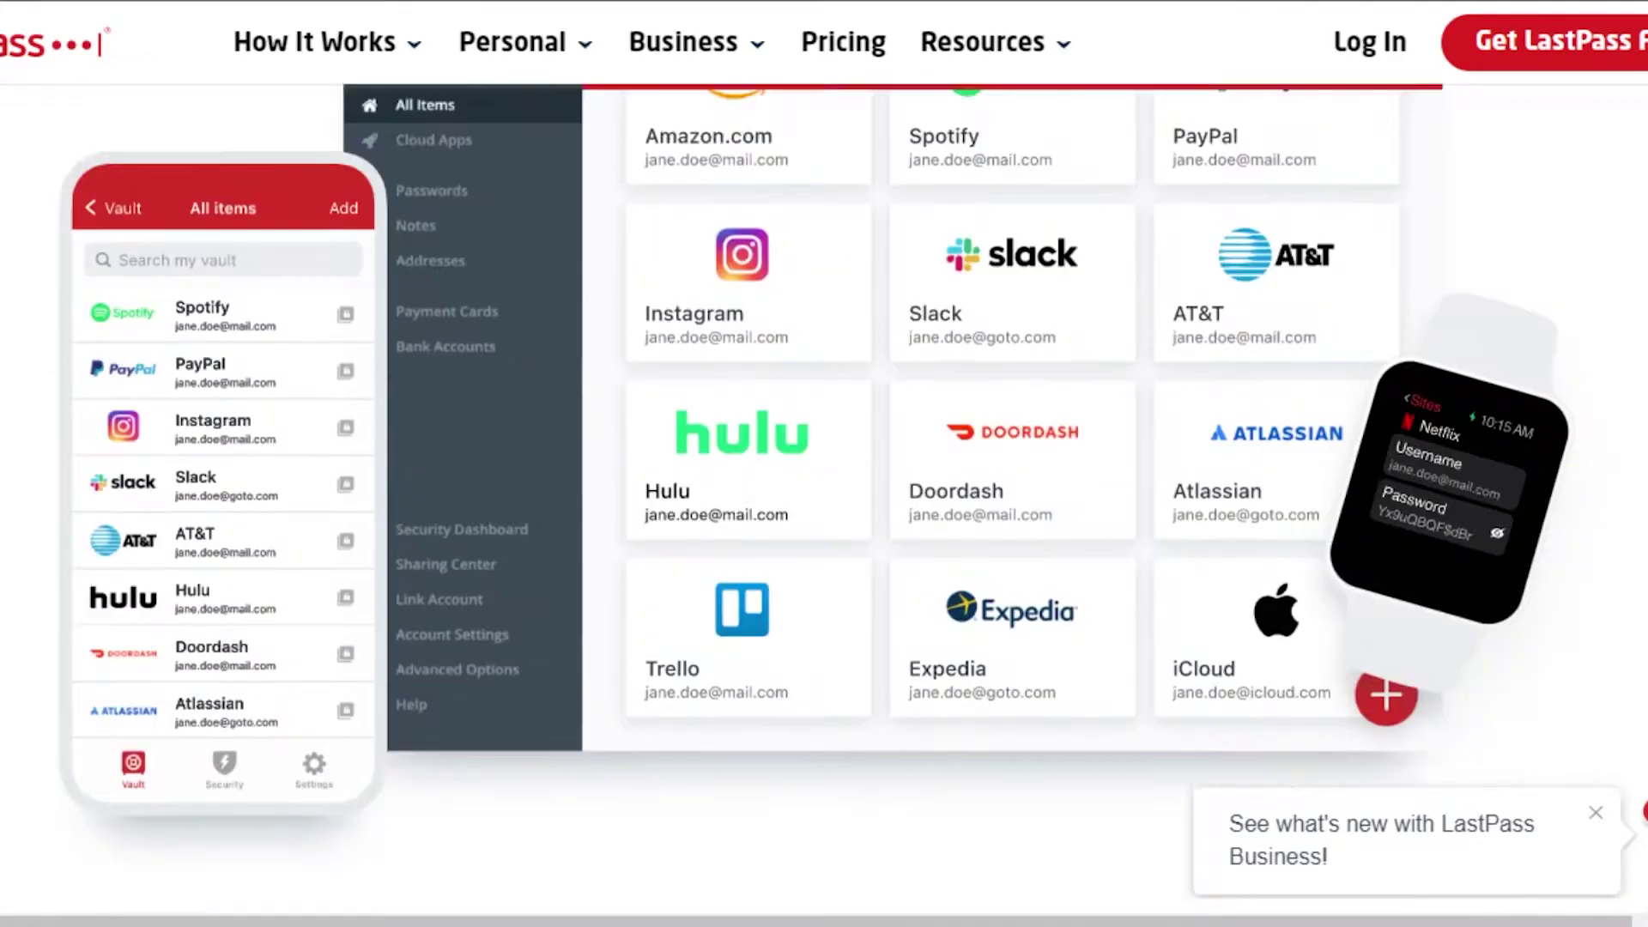
{"action": "scroll", "coordinate": [824, 498], "scroll_direction": "up", "scroll_amount": 5}
{"action": "scroll", "coordinate": [824, 498], "scroll_direction": "down", "scroll_amount": 10}
{"action": "scroll", "coordinate": [824, 498], "scroll_direction": "up", "scroll_amount": 2}
{"action": "scroll", "coordinate": [824, 498], "scroll_direction": "up", "scroll_amount": 11}
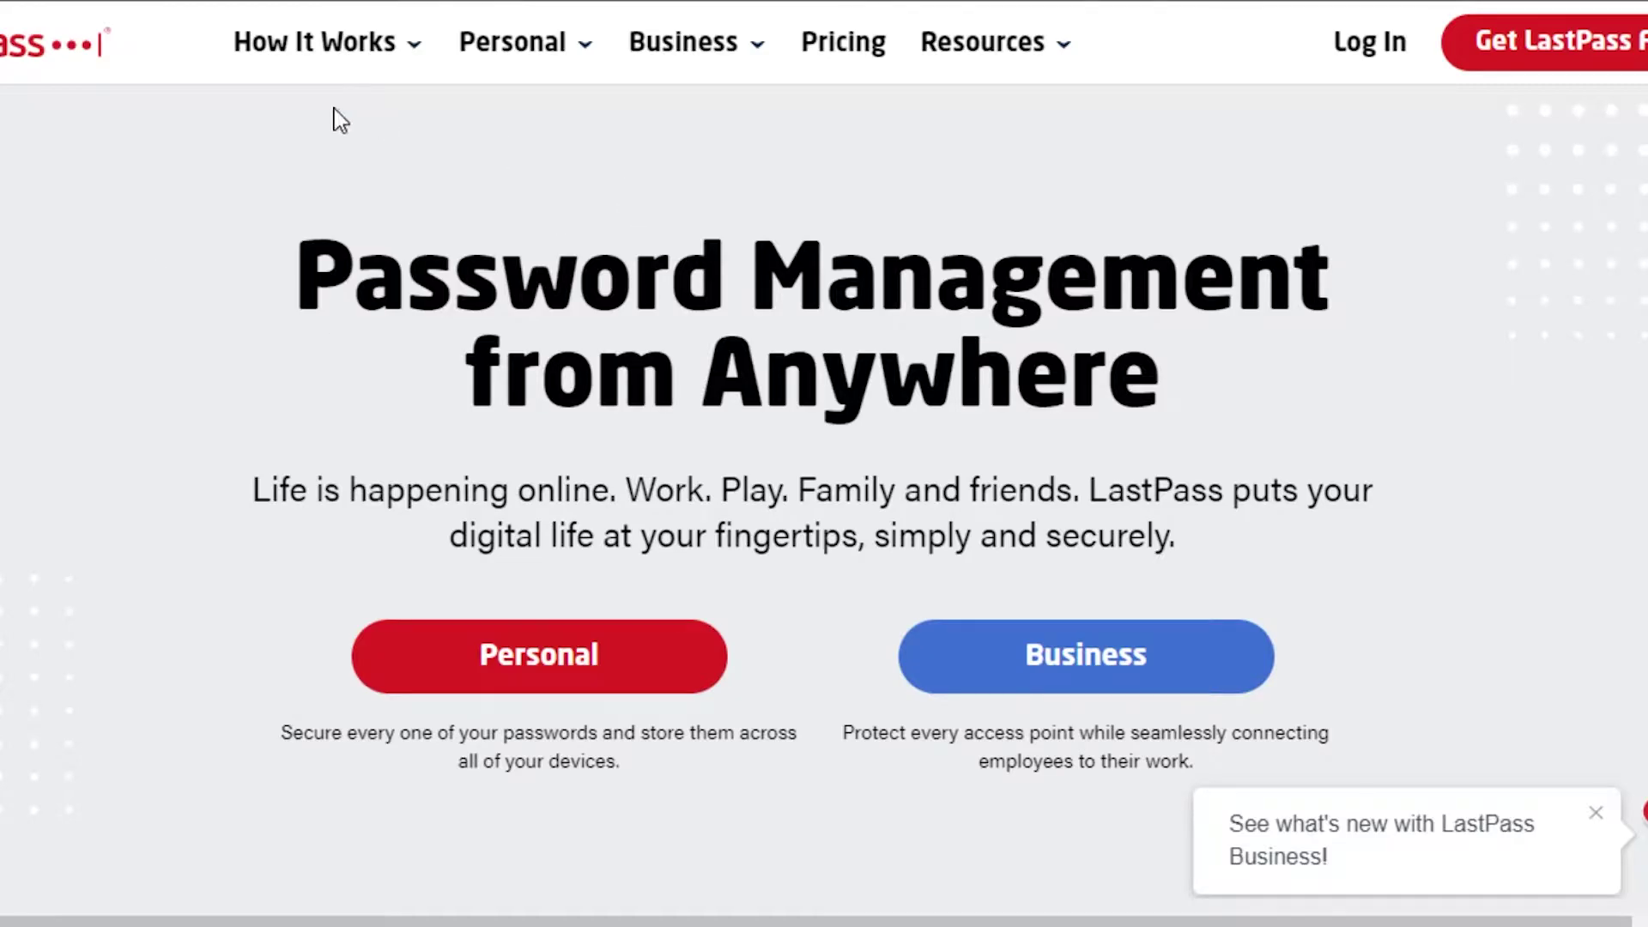
{"action": "scroll", "coordinate": [824, 497], "scroll_direction": "down", "scroll_amount": 15}
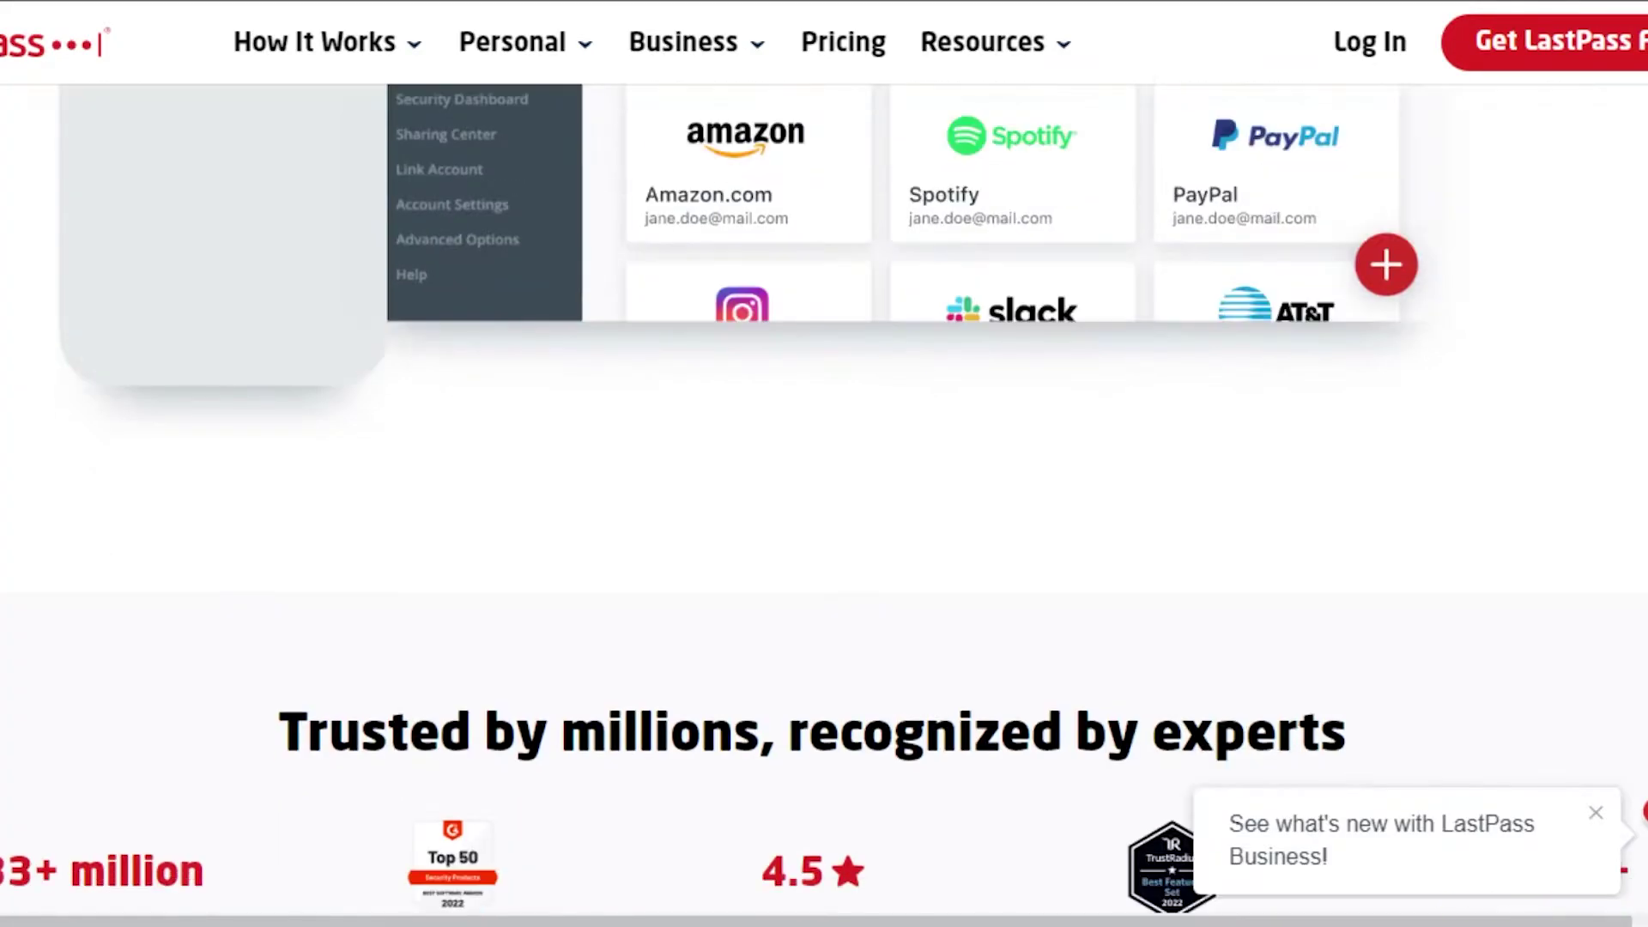
{"action": "scroll", "coordinate": [762, 810], "scroll_direction": "down", "scroll_amount": 3}
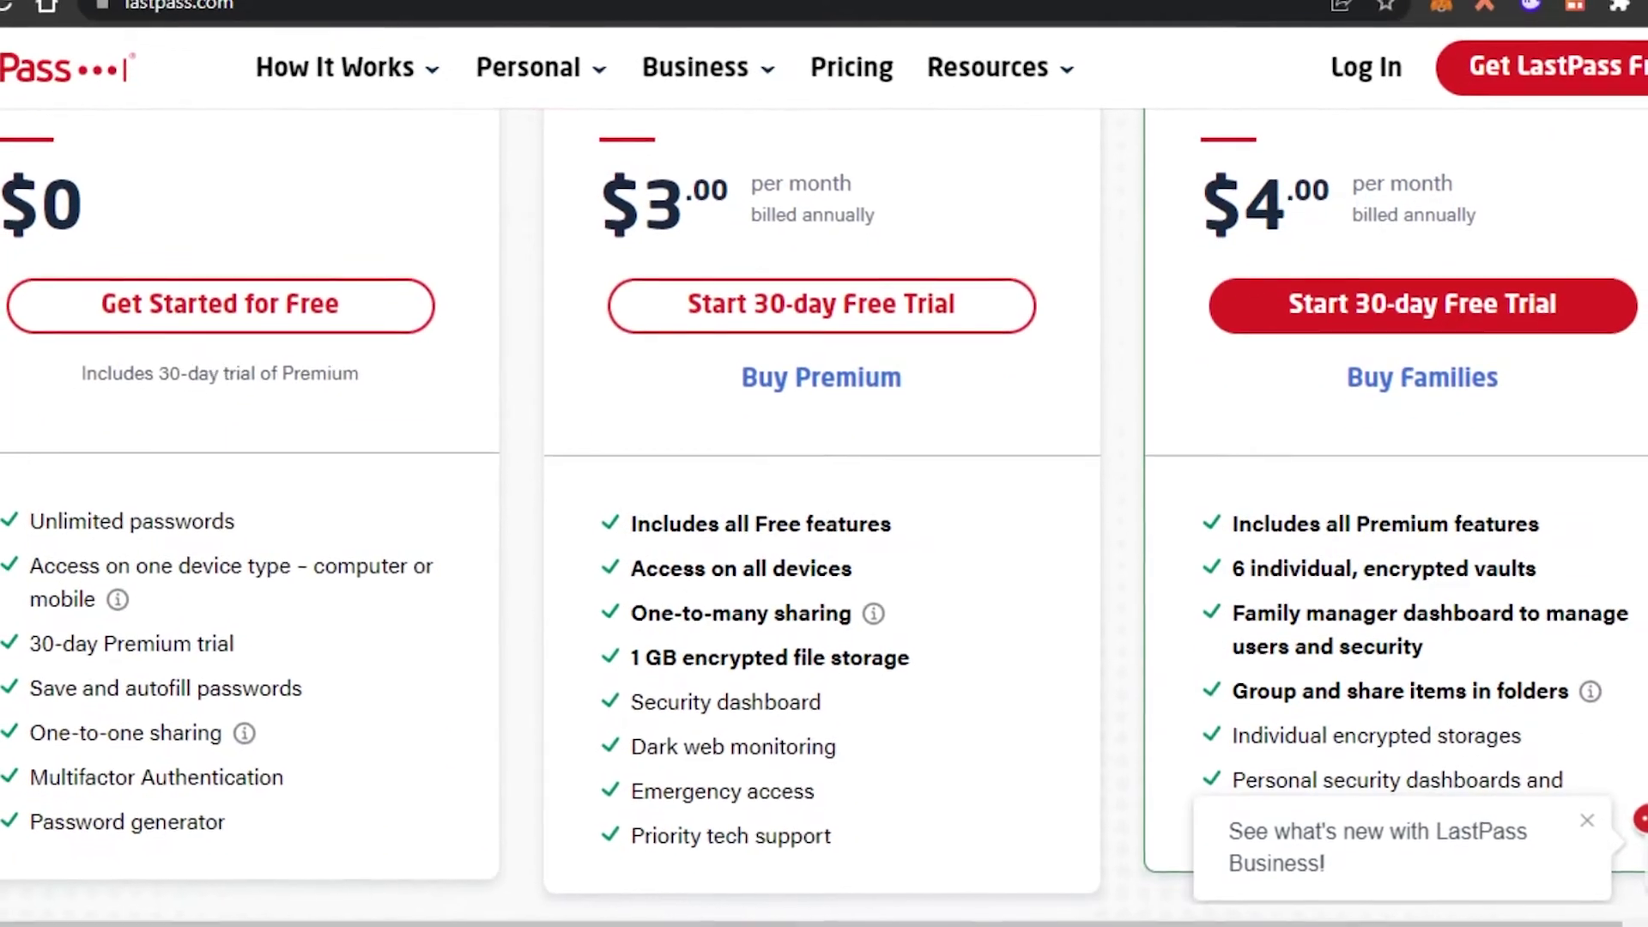
{"action": "scroll", "coordinate": [762, 811], "scroll_direction": "up", "scroll_amount": 2}
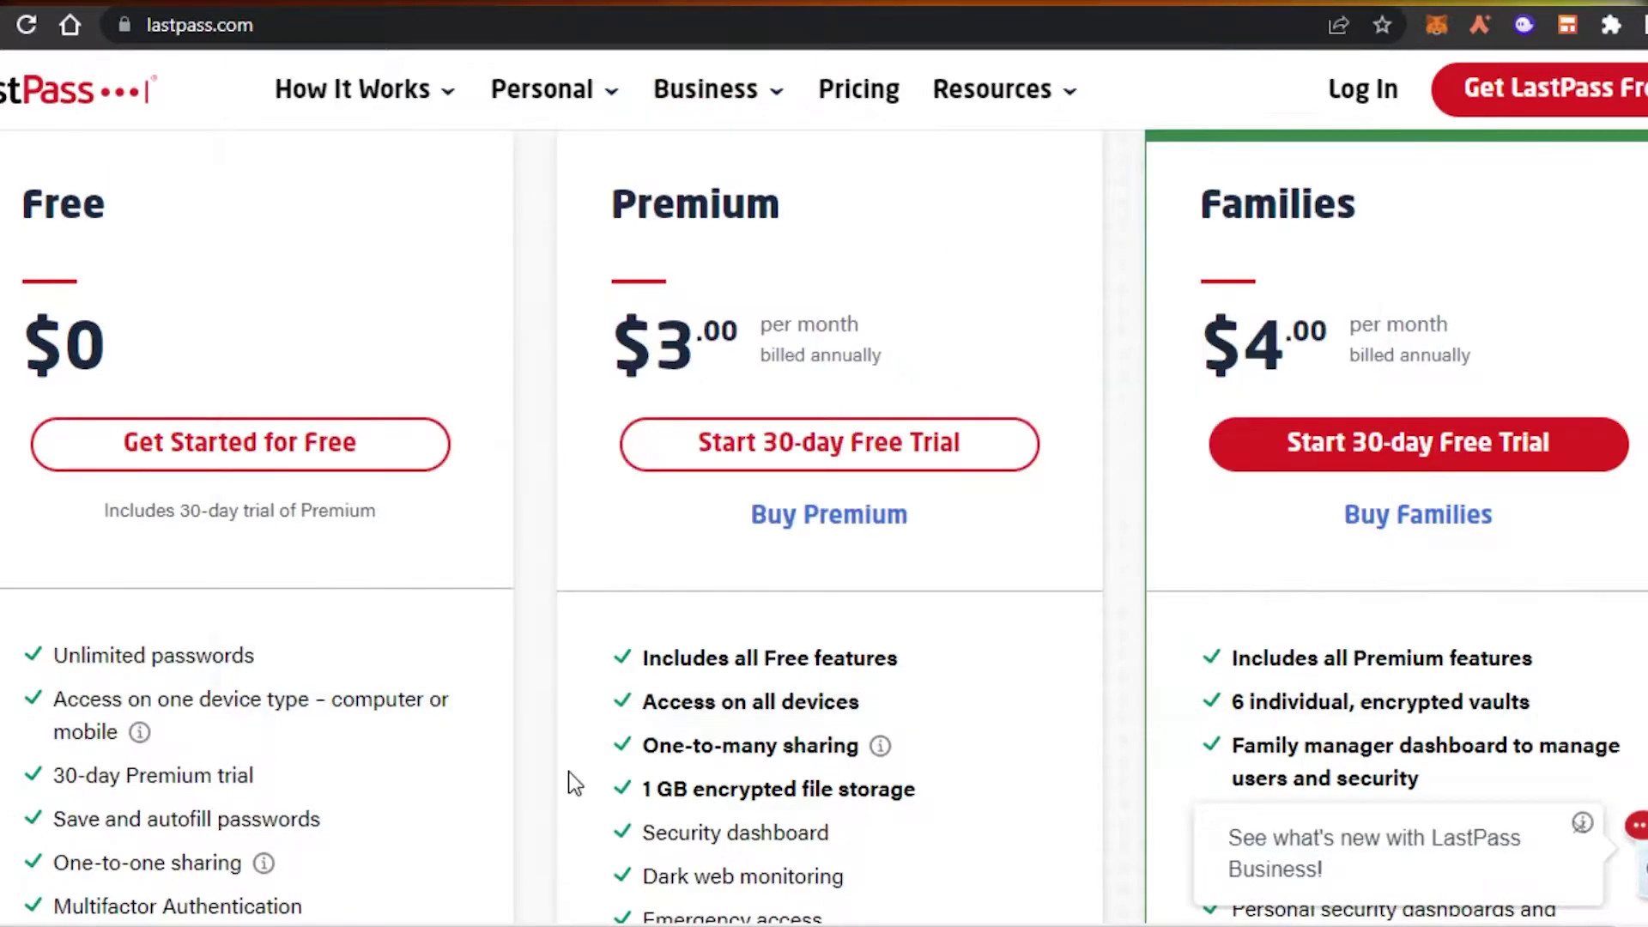
Step: Highlight the Premium $3.00 and Families $4.00 monthly prices, then clear the selection
{"action": "left_click_drag", "start_coordinate": [611, 309], "coordinate": [893, 356]}
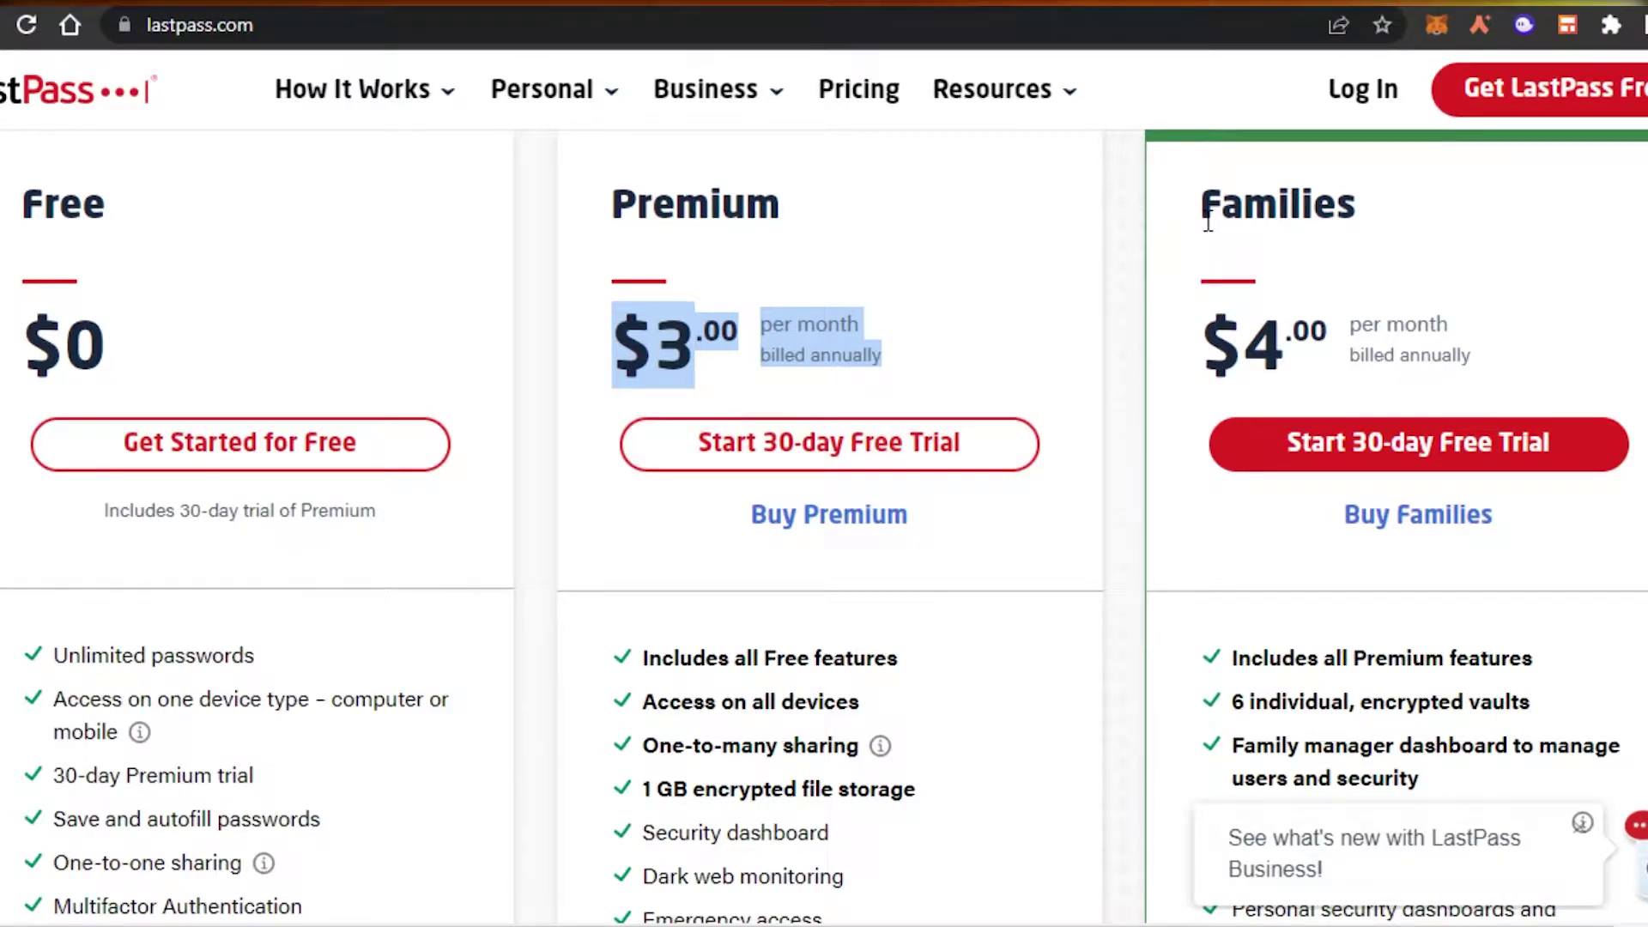
{"action": "left_click_drag", "start_coordinate": [1202, 316], "coordinate": [1461, 327]}
{"action": "left_click", "coordinate": [1461, 328]}
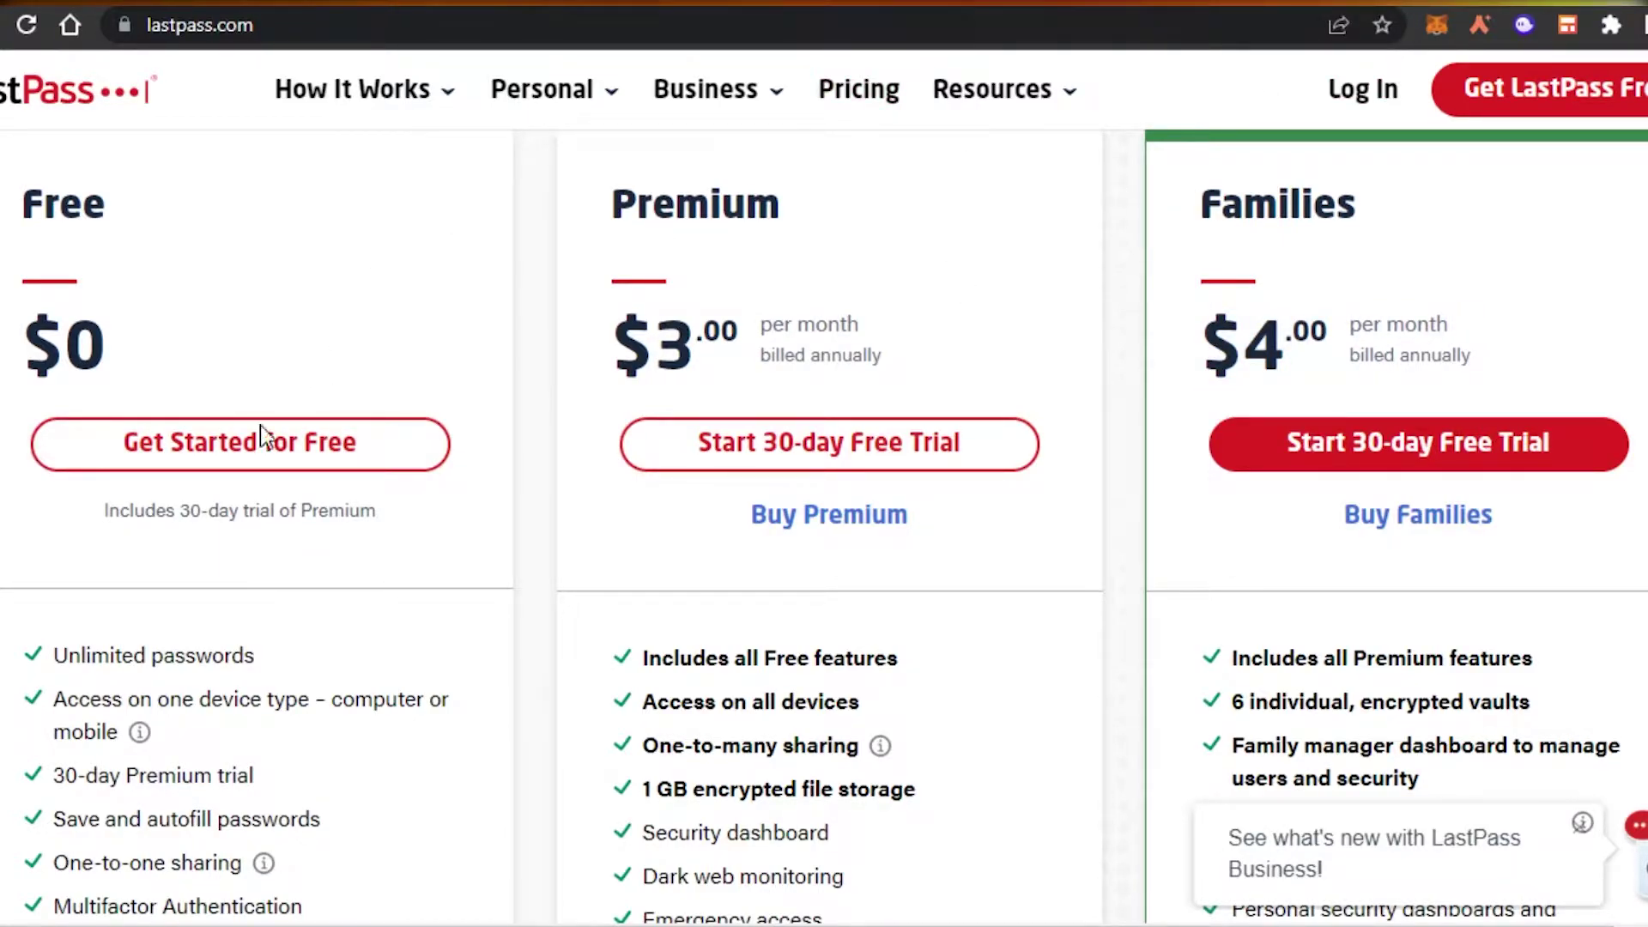
Step: Sign up for the free plan with an e-mail and a suggested strong master password
{"action": "left_click", "coordinate": [245, 471]}
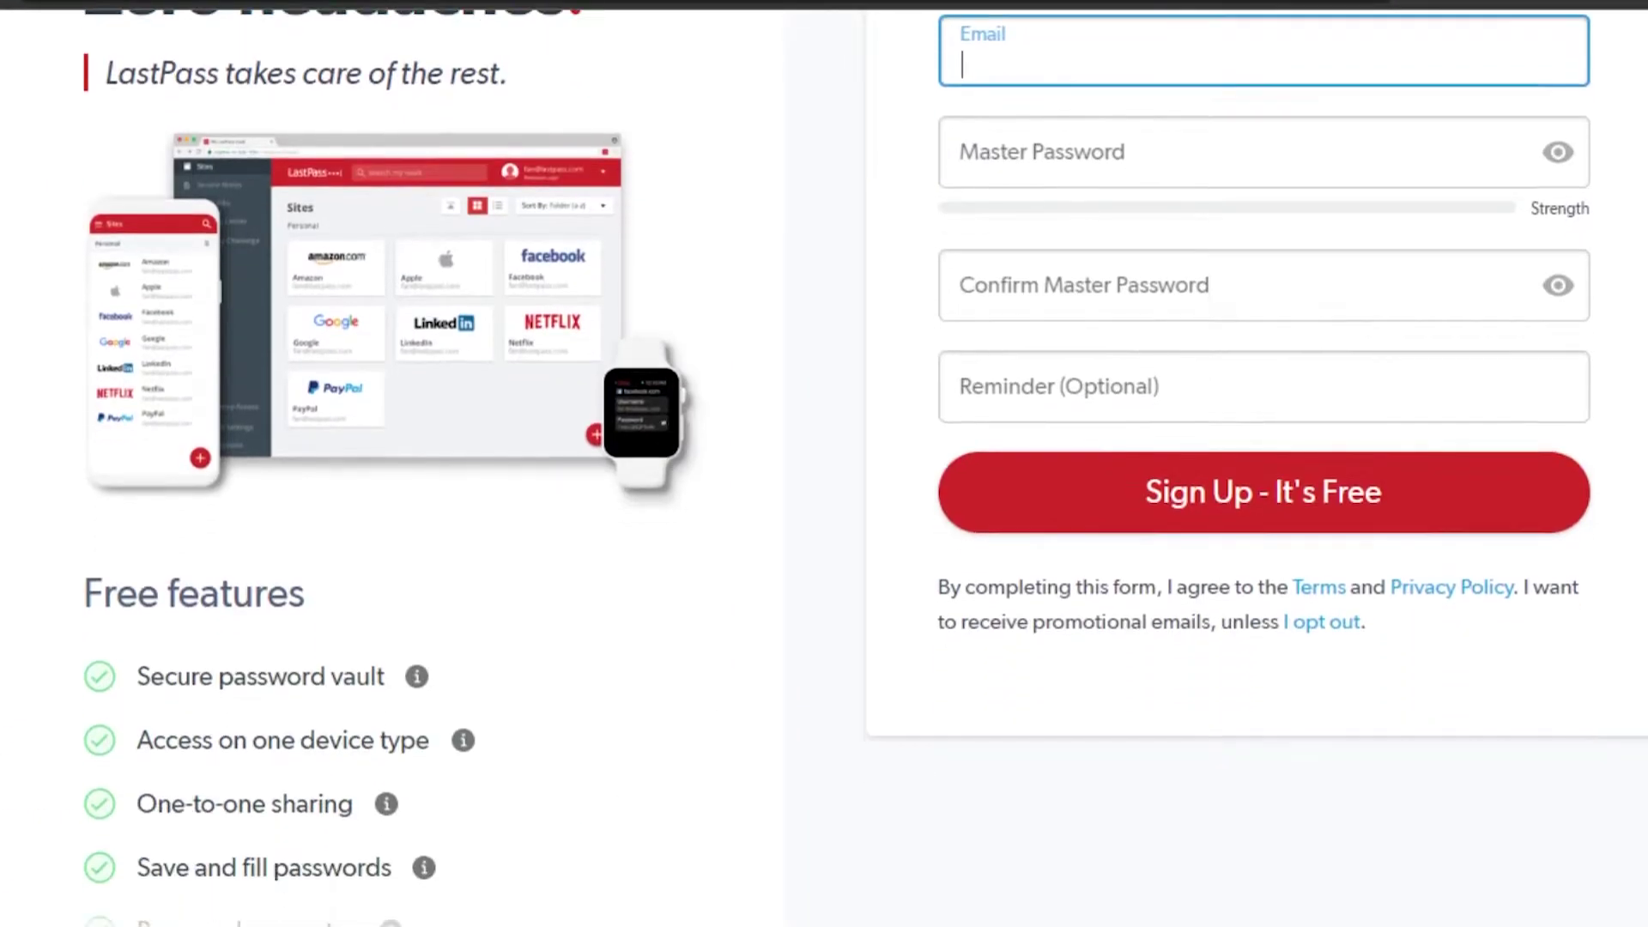
{"action": "scroll", "coordinate": [1233, 170], "scroll_direction": "down", "scroll_amount": 1}
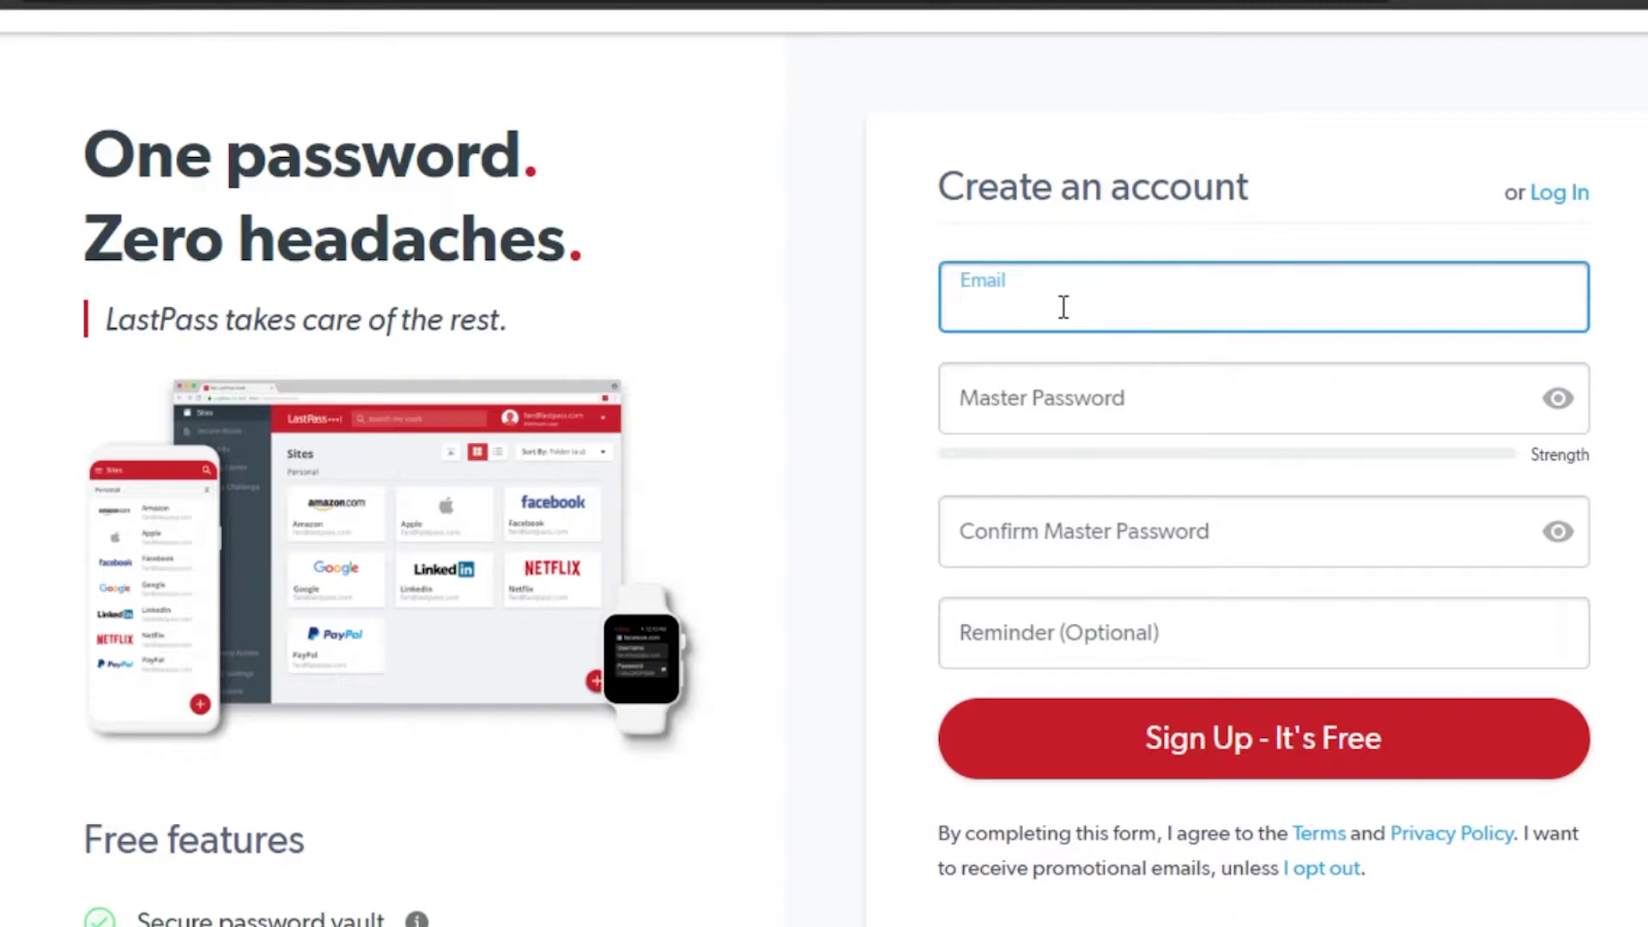
{"action": "left_click", "coordinate": [1038, 397]}
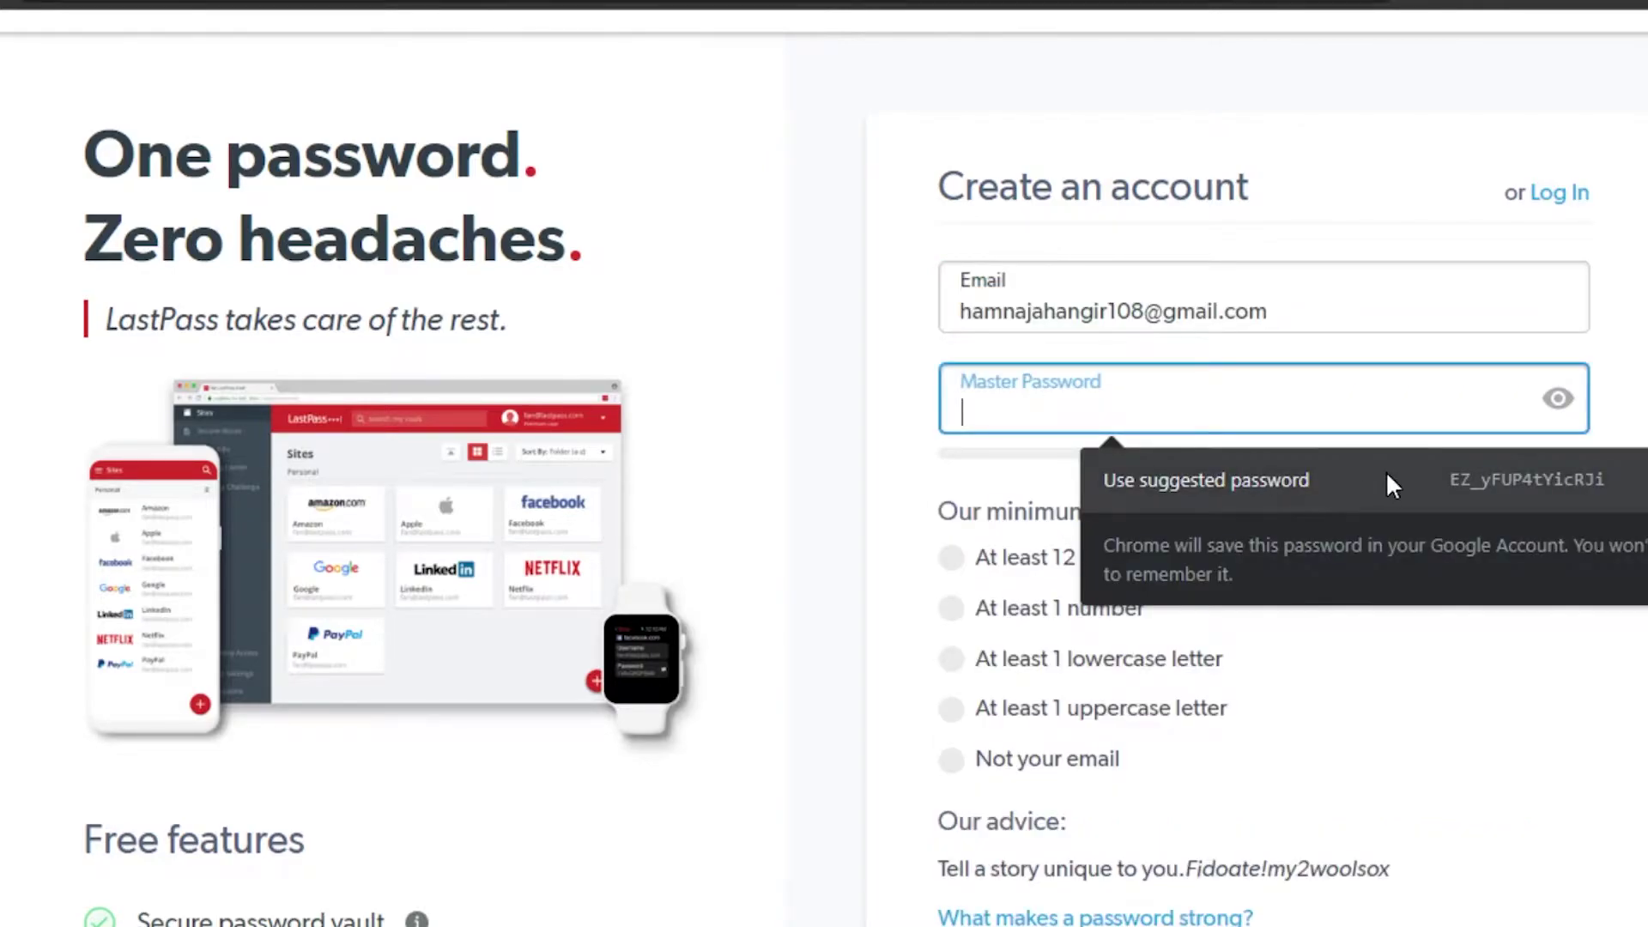
{"action": "left_click", "coordinate": [1388, 470]}
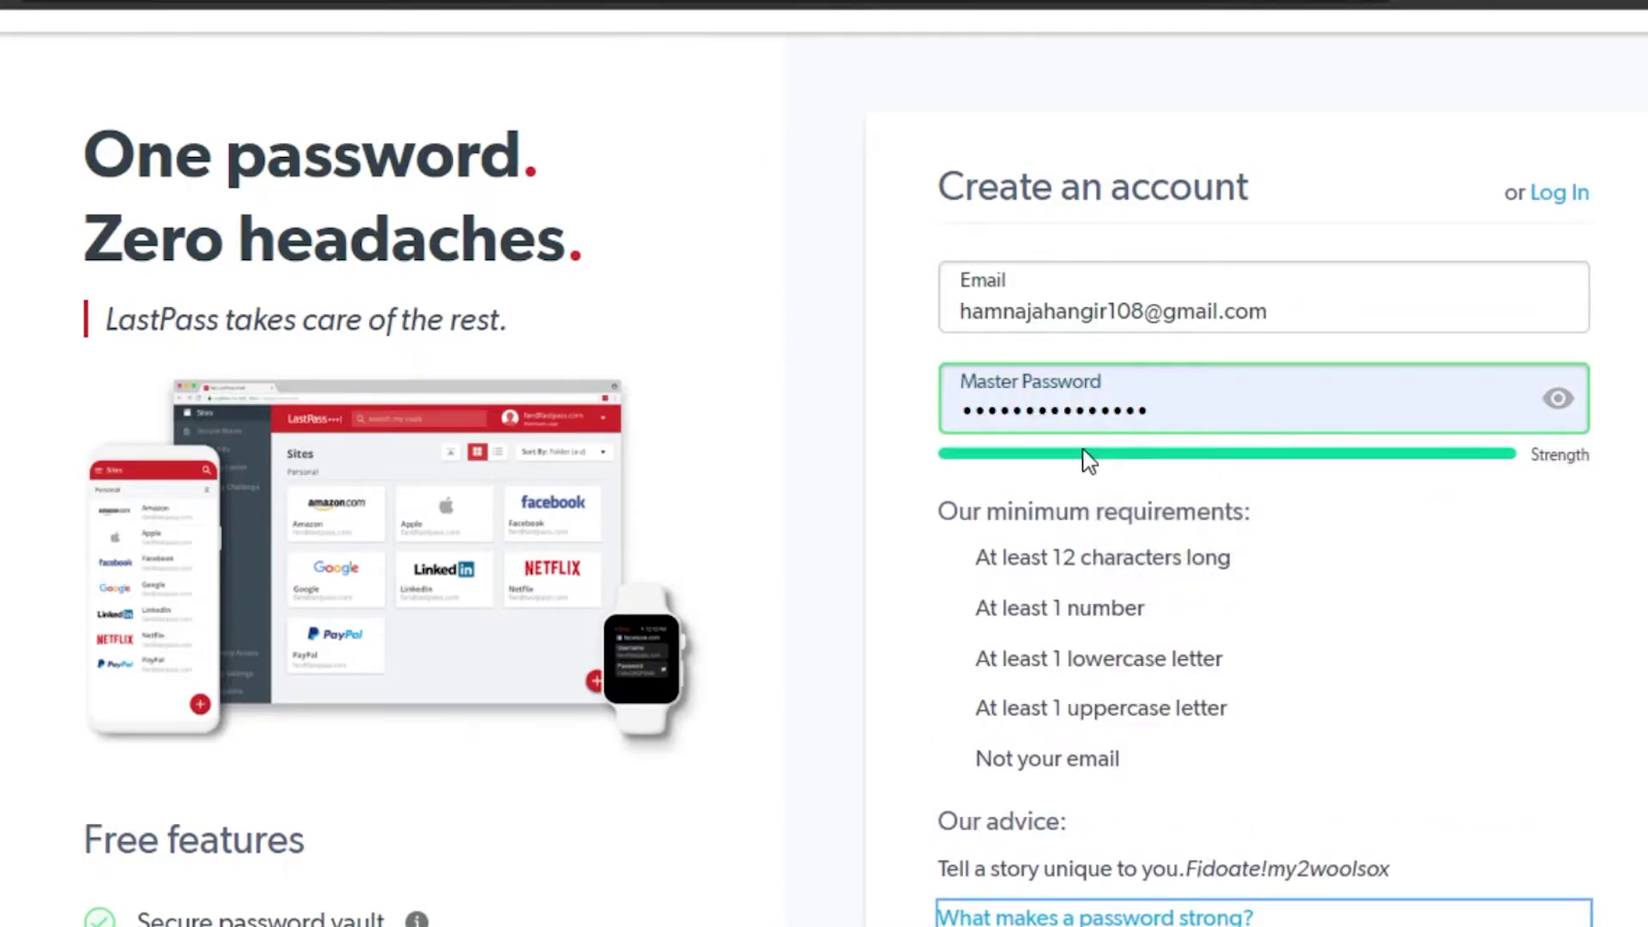
{"action": "scroll", "coordinate": [1615, 512], "scroll_direction": "down", "scroll_amount": 1}
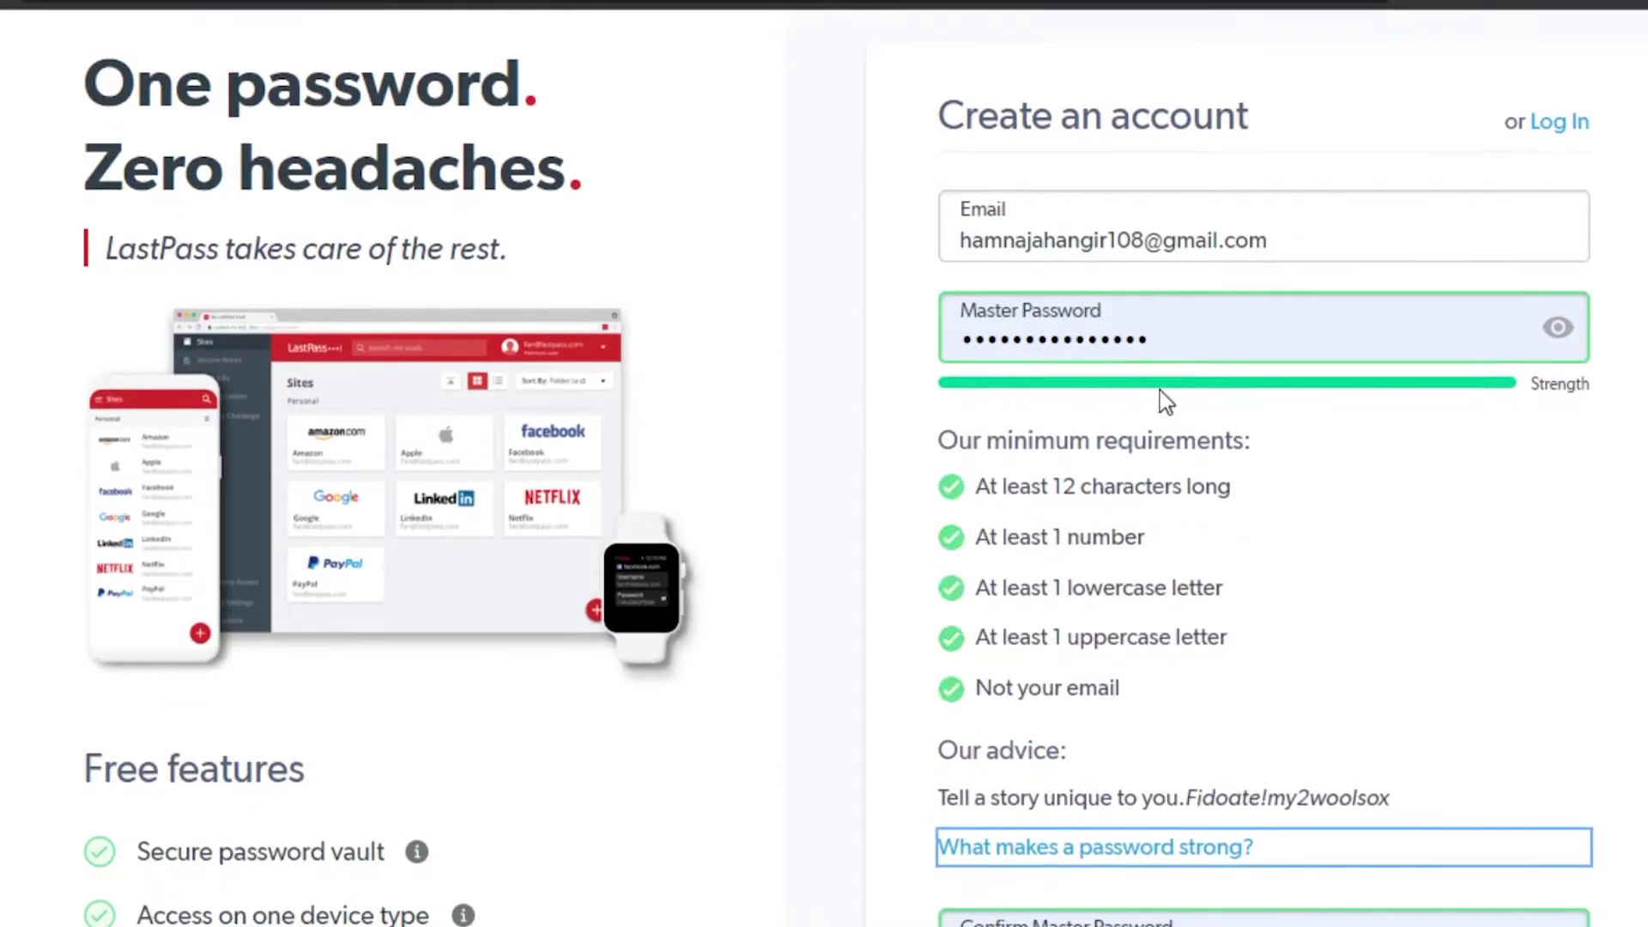
{"action": "scroll", "coordinate": [1309, 301], "scroll_direction": "down", "scroll_amount": 3}
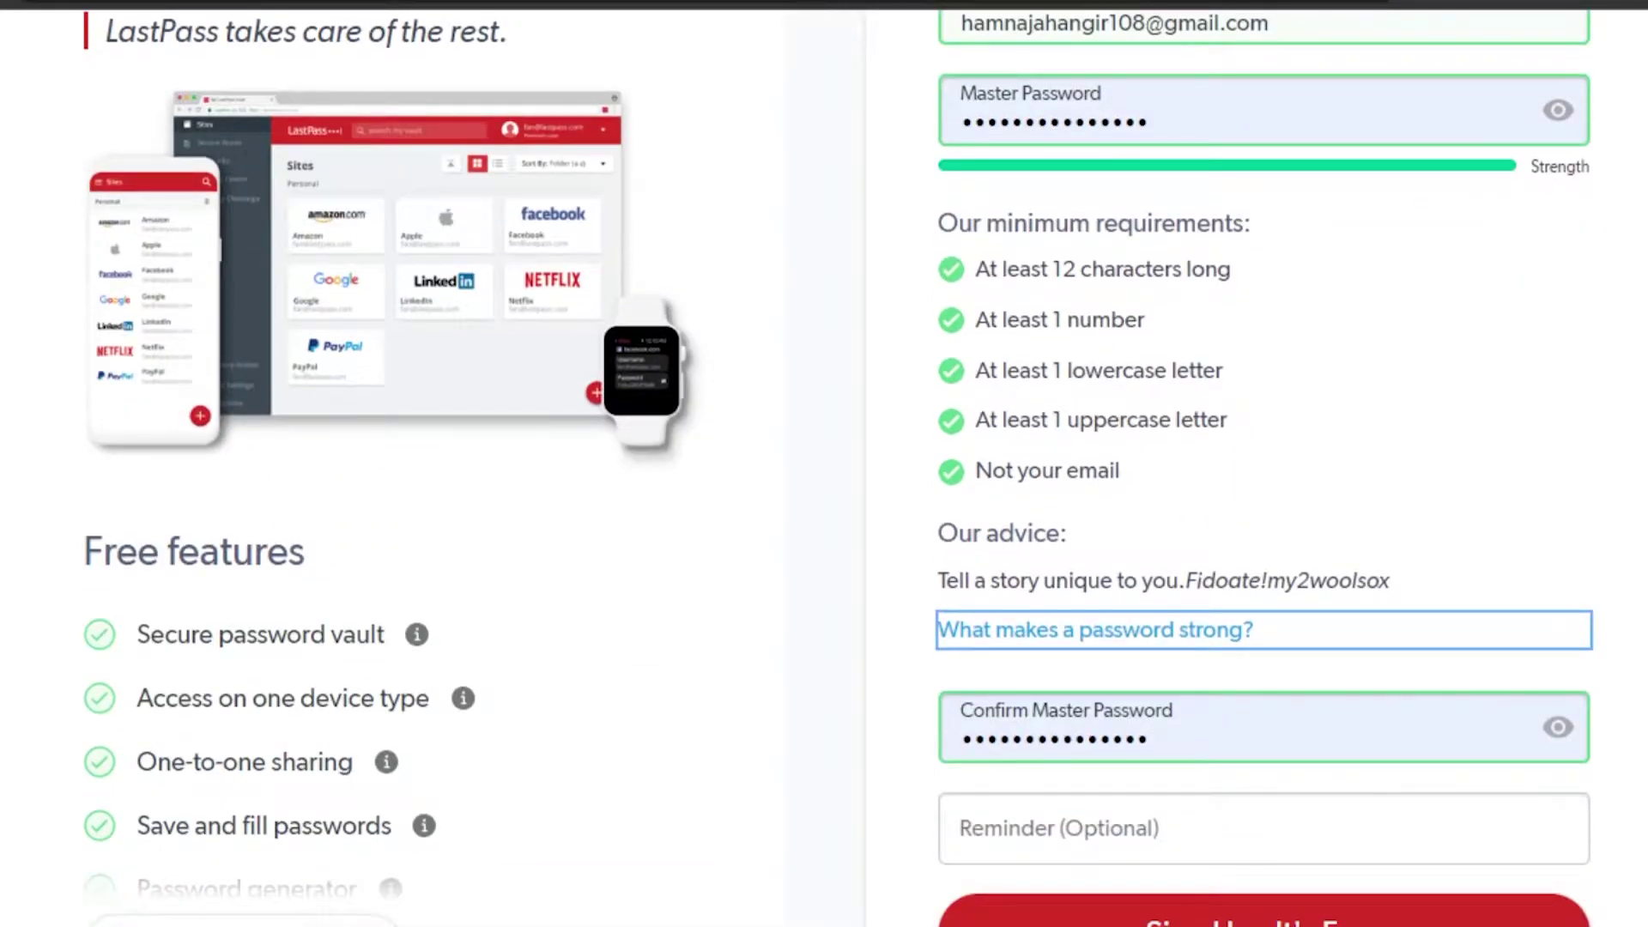
{"action": "scroll", "coordinate": [942, 515], "scroll_direction": "down", "scroll_amount": 2}
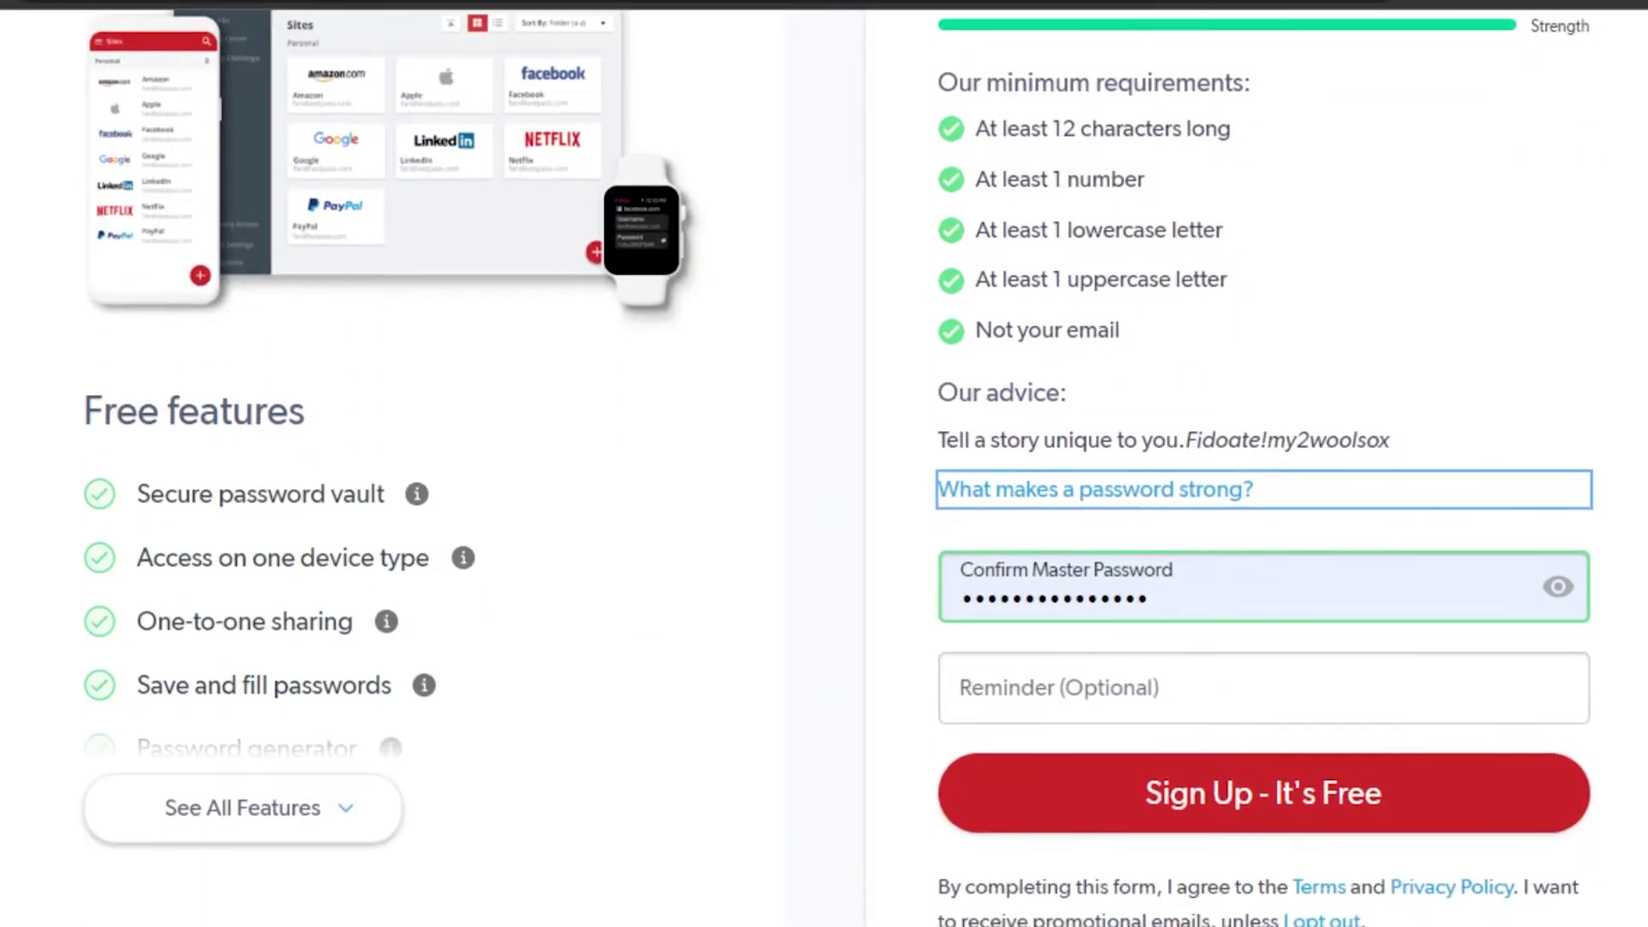
{"action": "left_click", "coordinate": [1060, 690]}
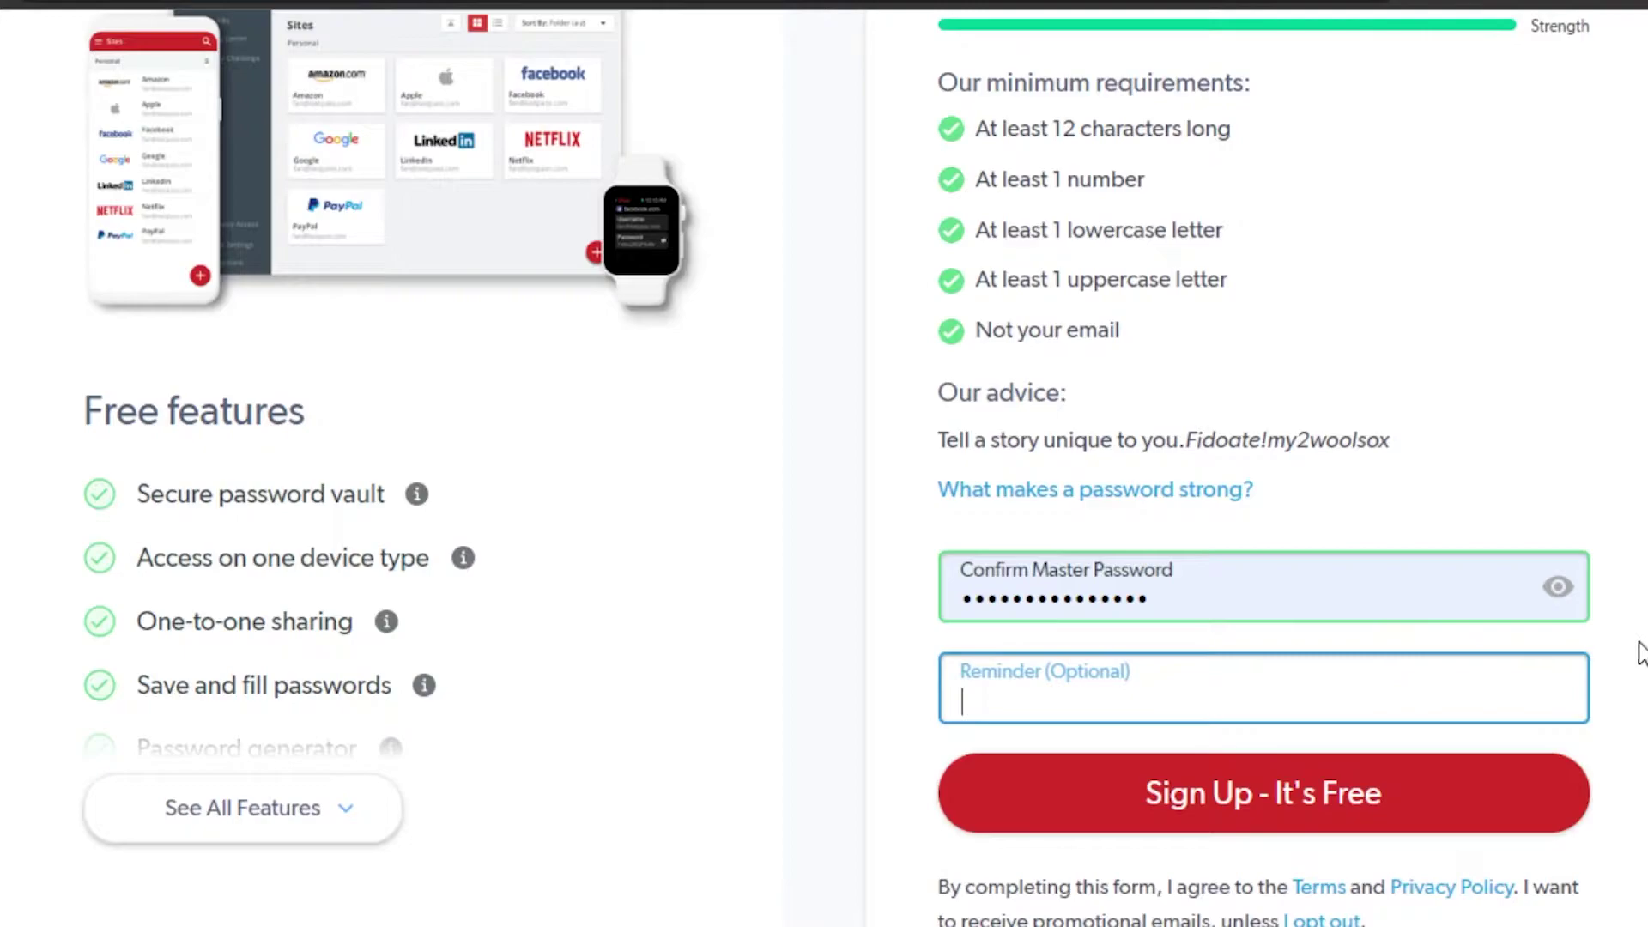
{"action": "left_click", "coordinate": [1276, 823]}
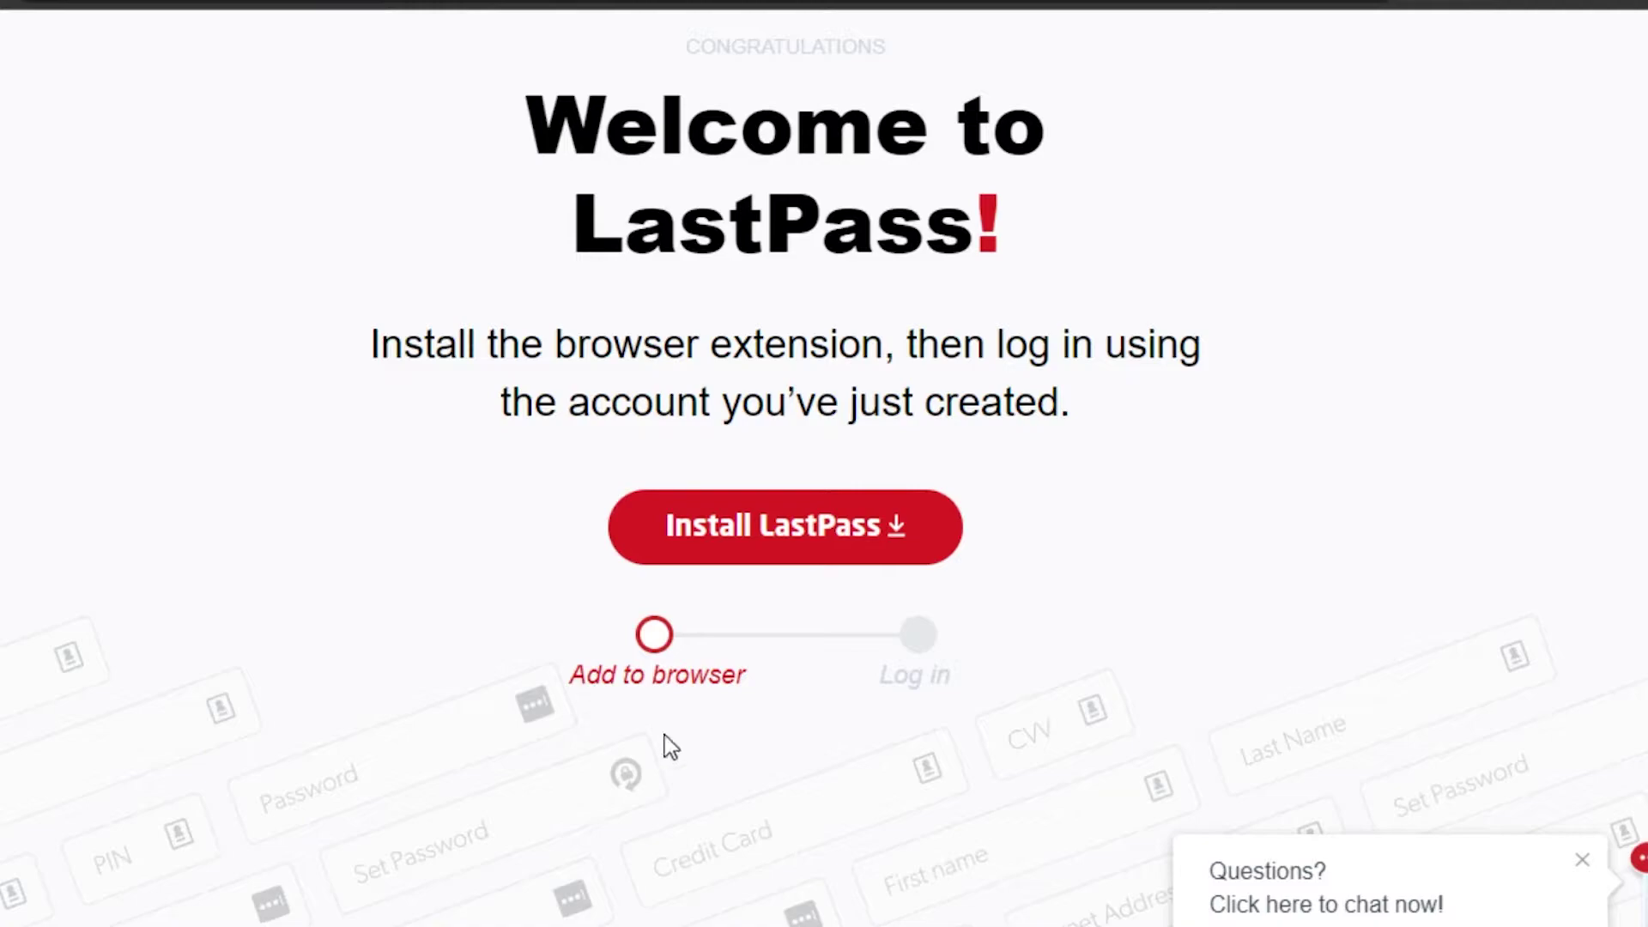
Step: Start installing the LastPass browser extension from the Welcome page
{"action": "left_click", "coordinate": [764, 536]}
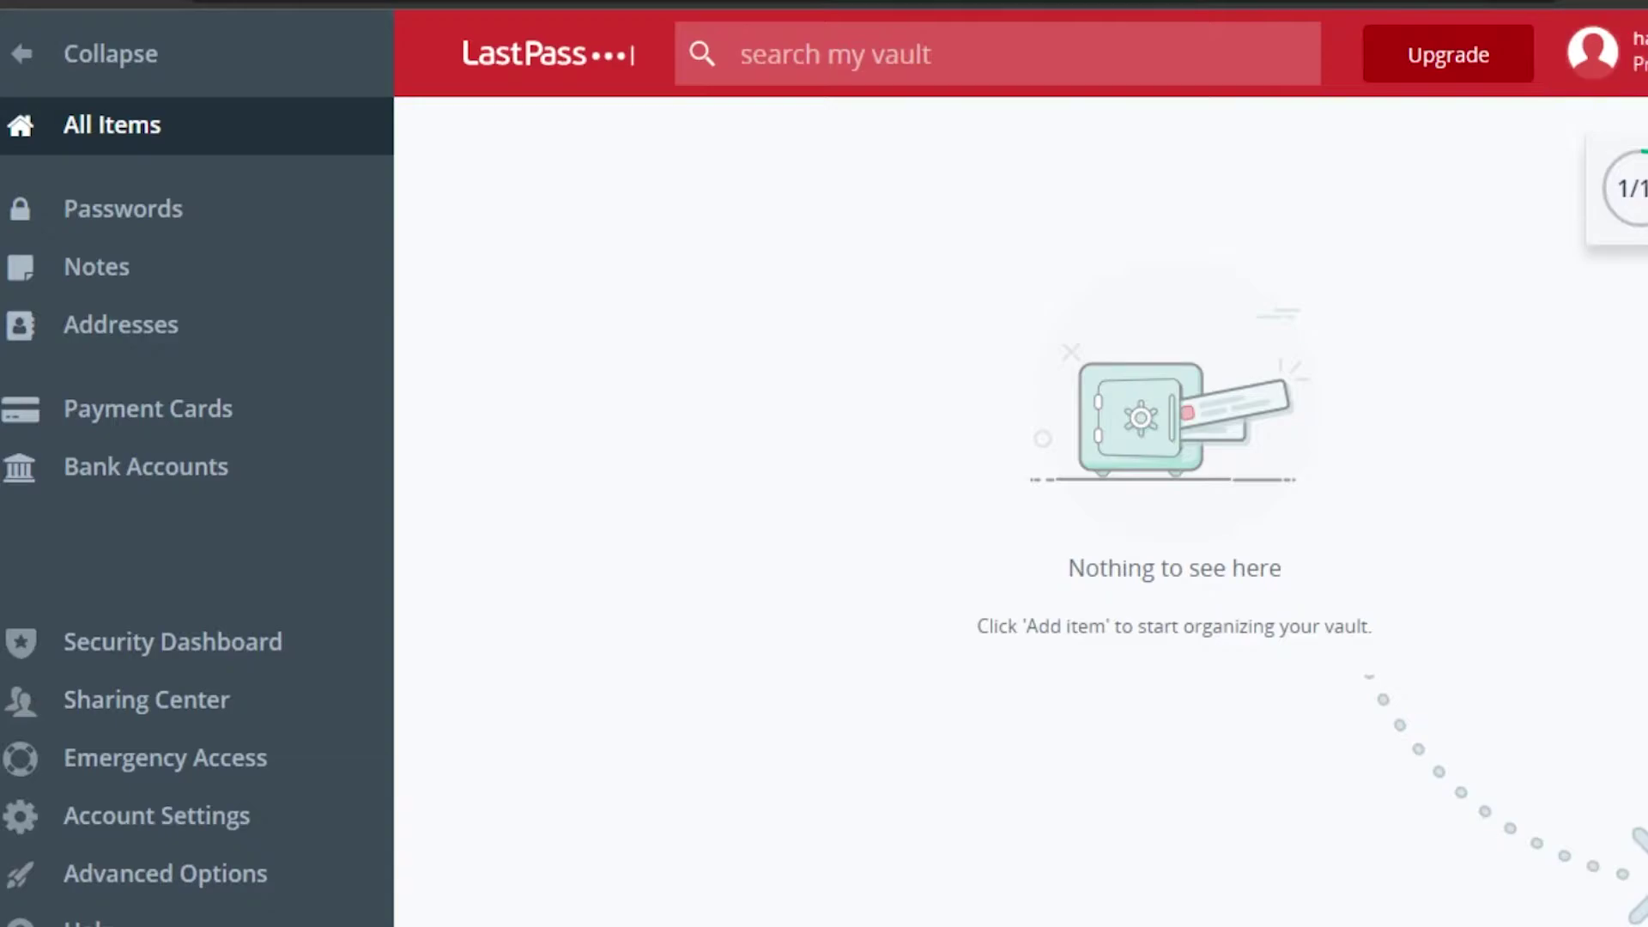
{"action": "left_click", "coordinate": [1626, 4]}
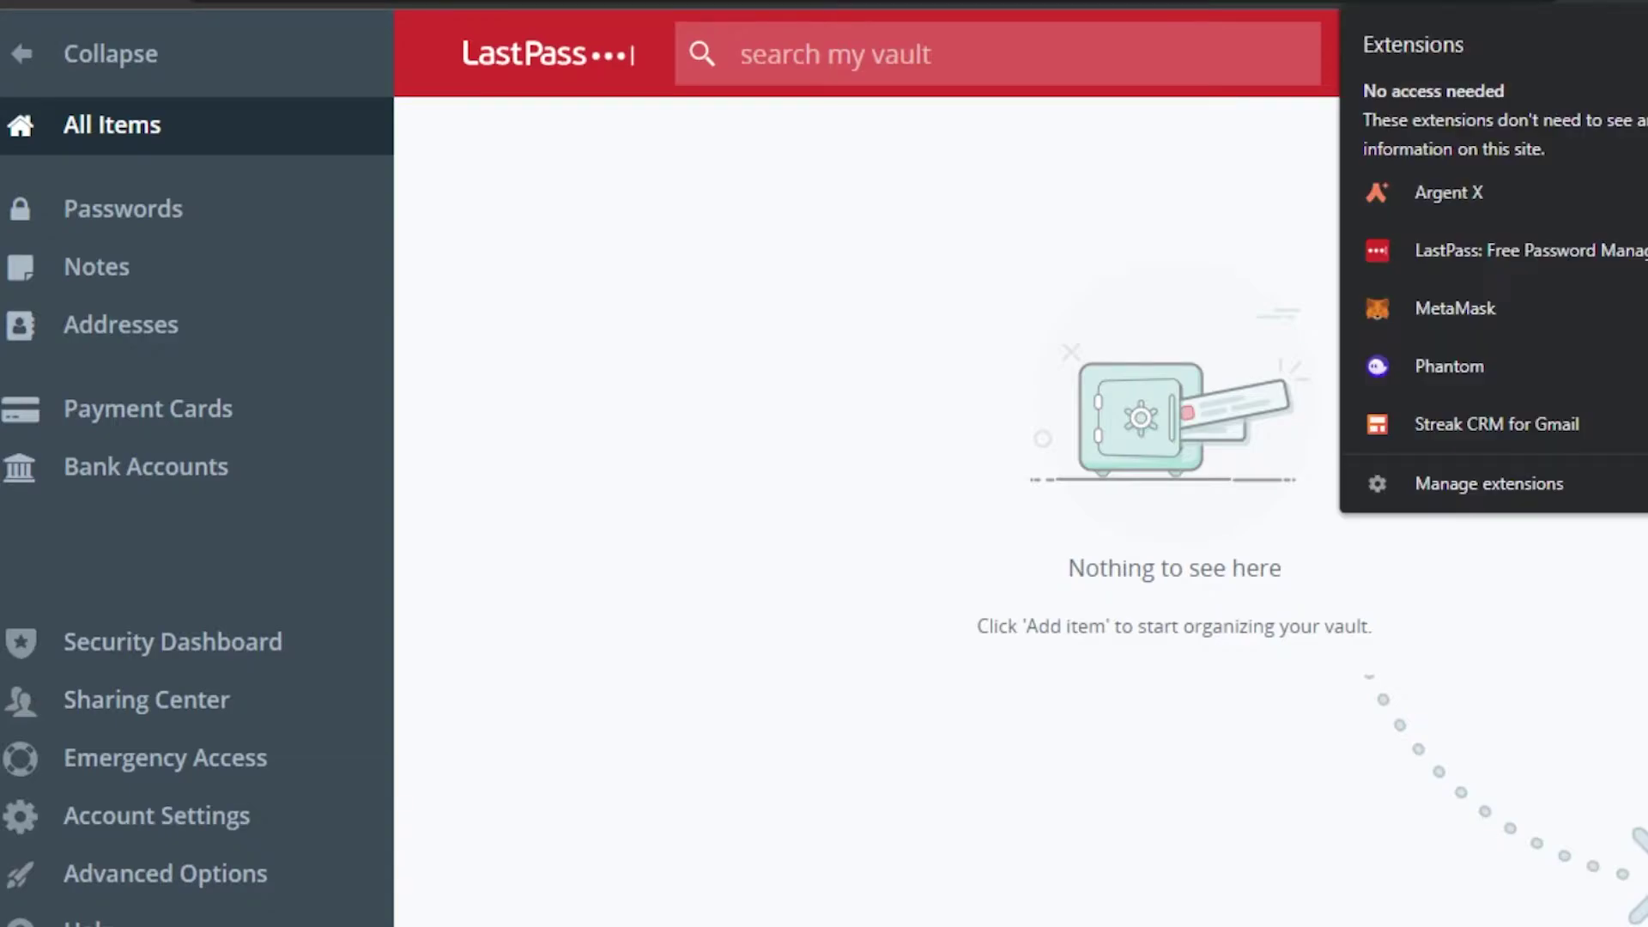
{"action": "left_click", "coordinate": [1035, 426]}
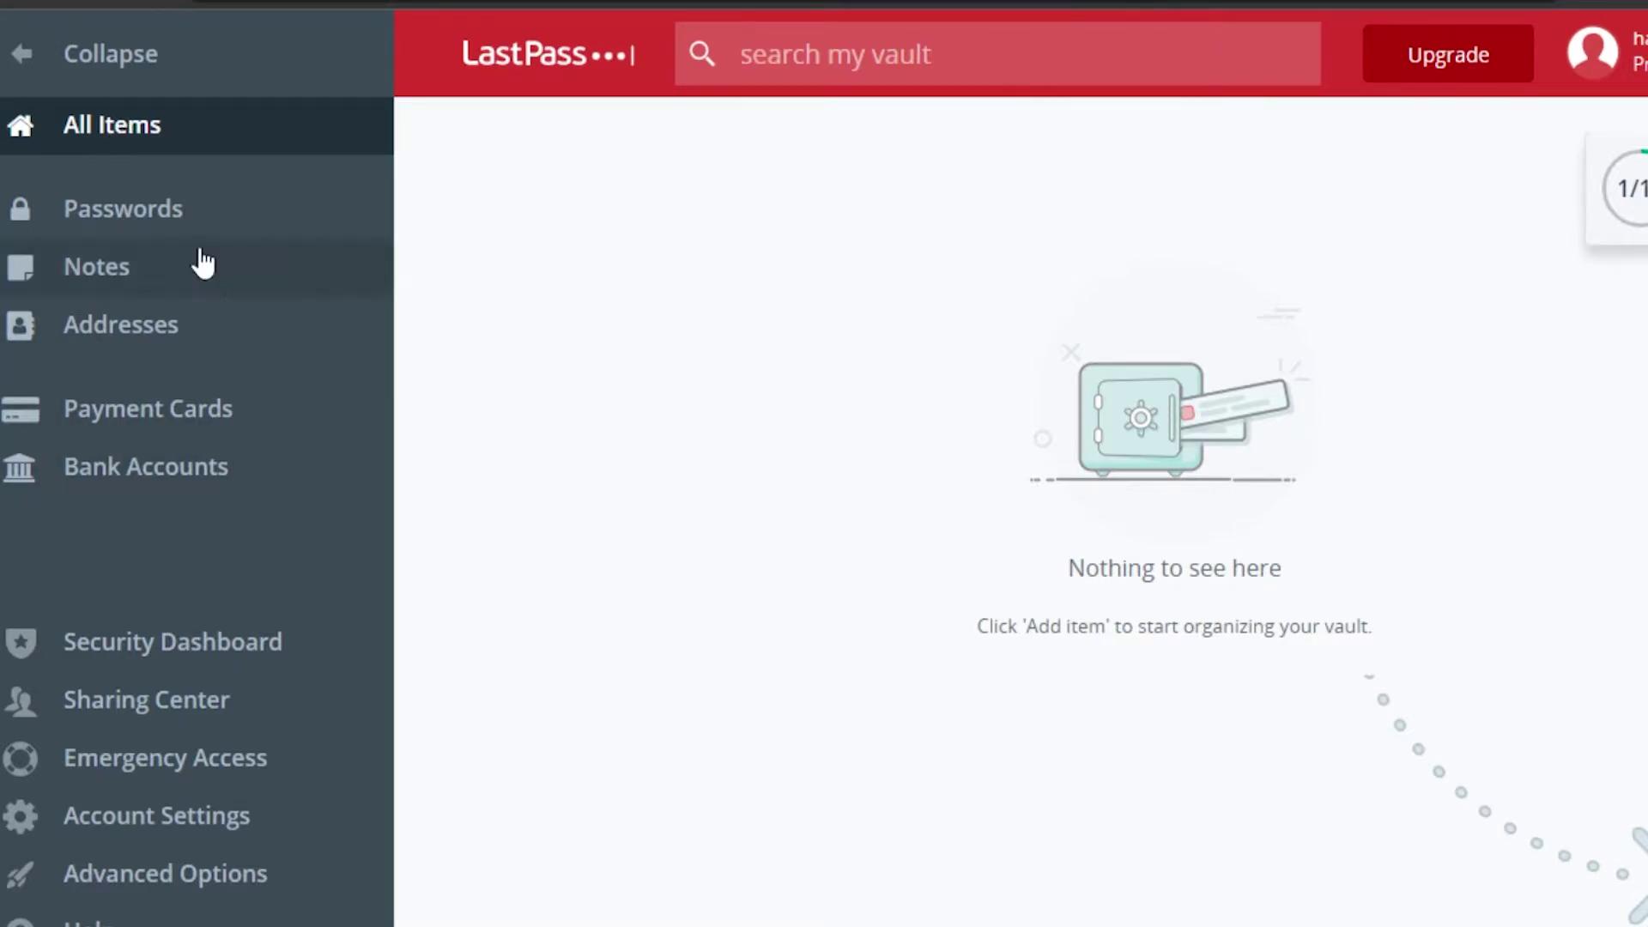
Step: Browse the empty Passwords, Notes, Addresses, Payment Cards and Bank Accounts sections, ending on Passwords
{"action": "left_click", "coordinate": [174, 237]}
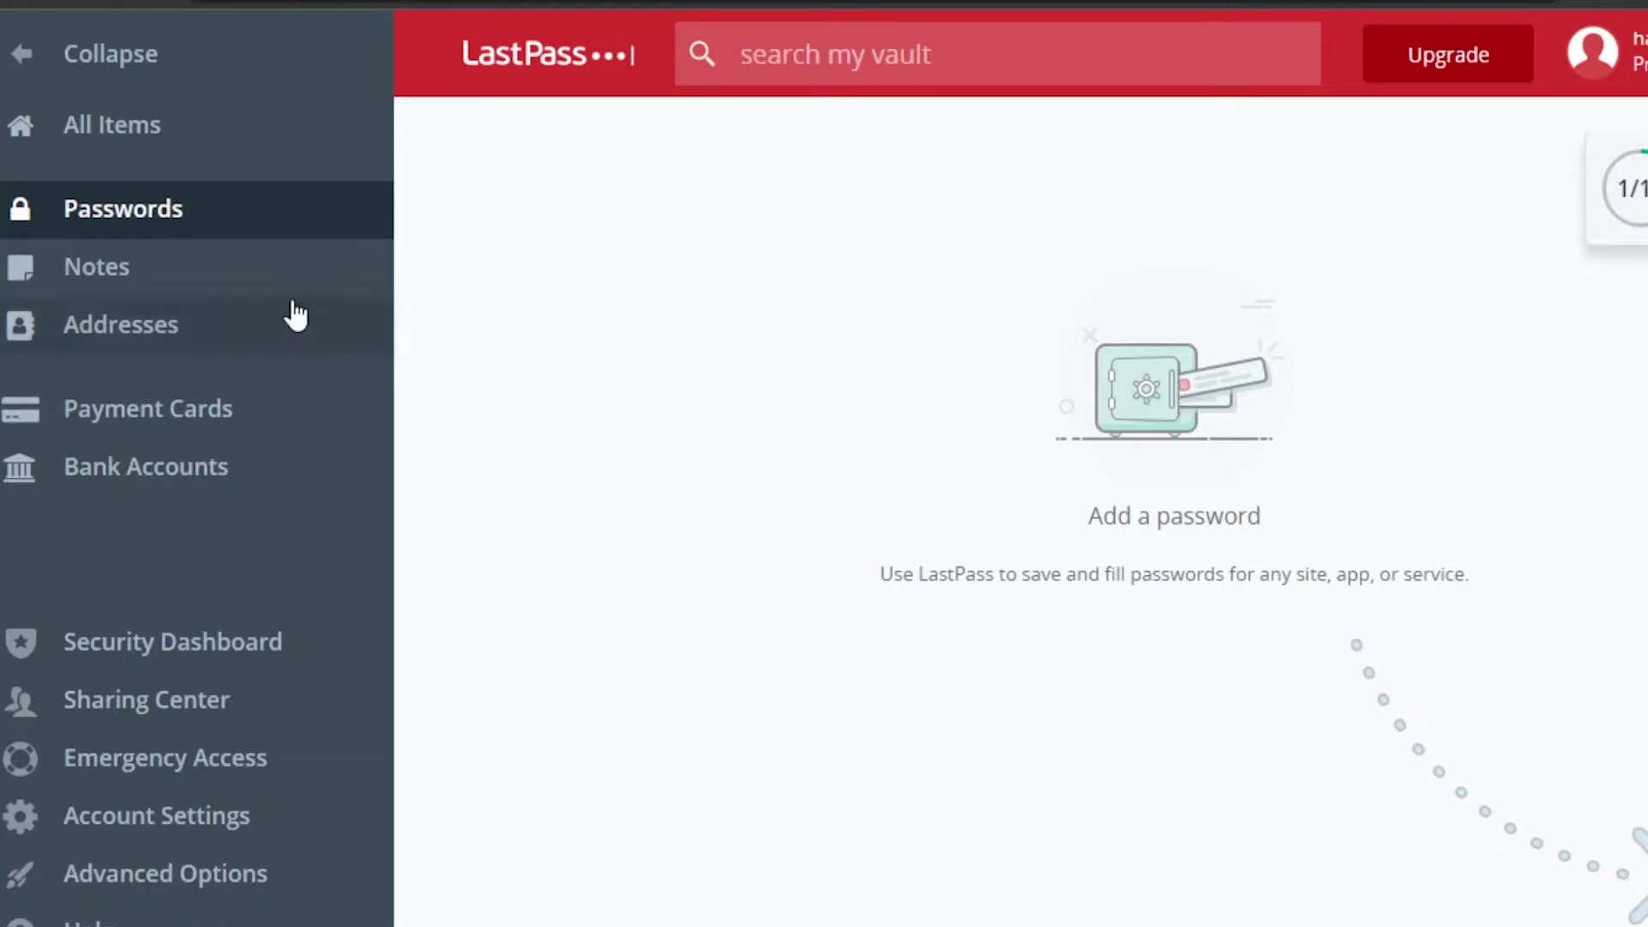
{"action": "left_click", "coordinate": [77, 272]}
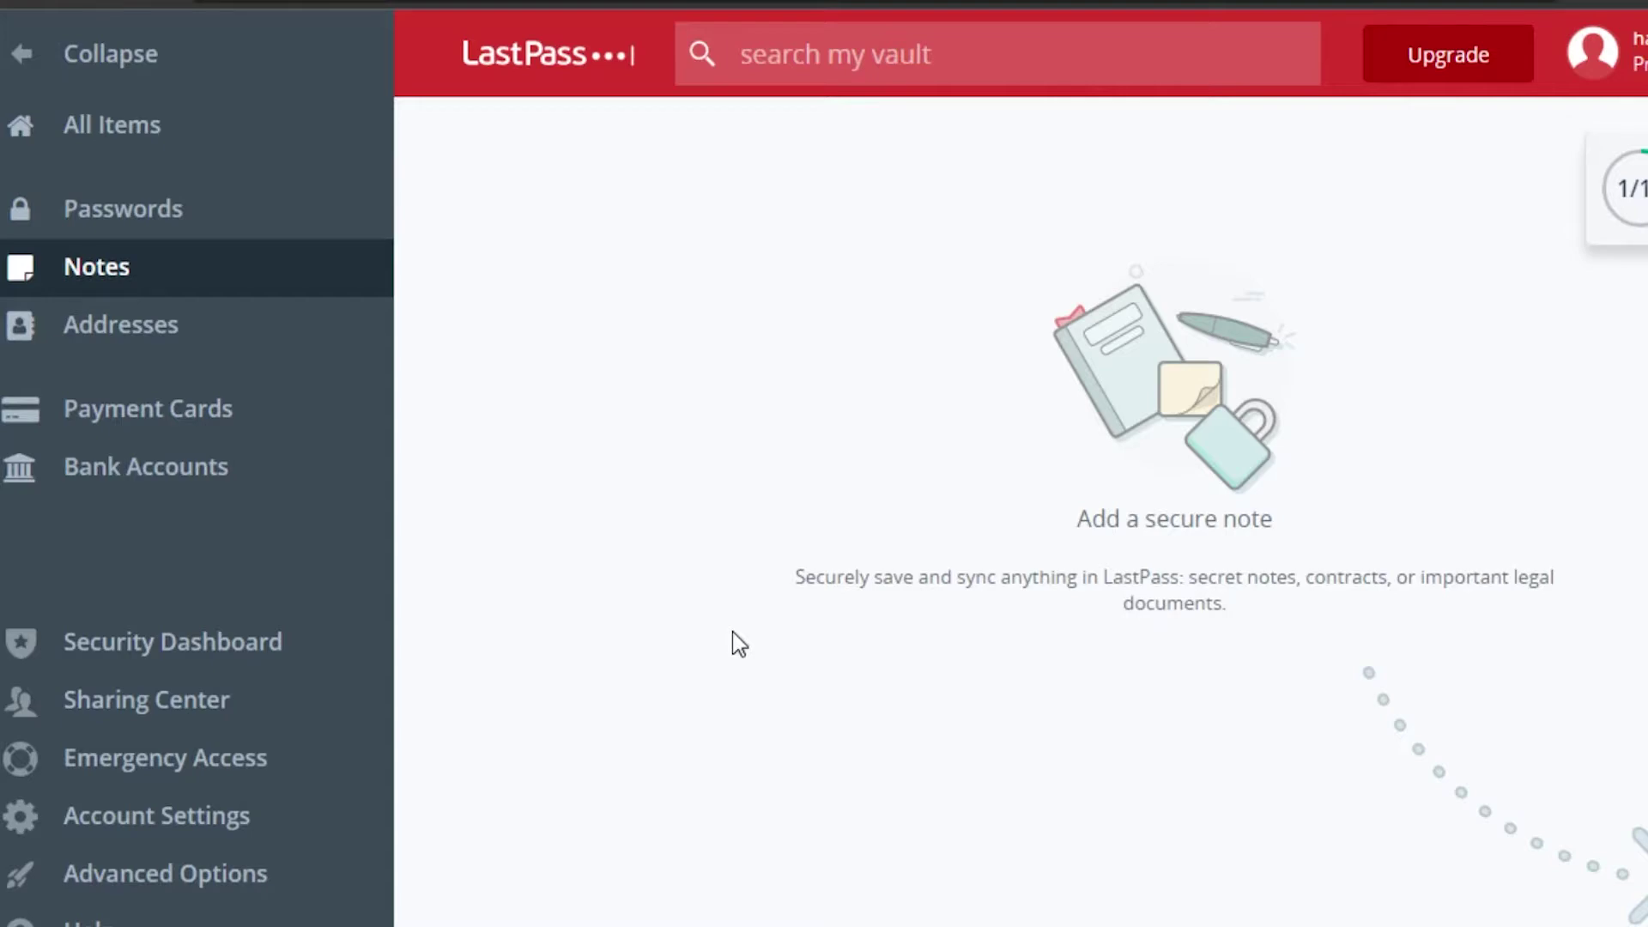
{"action": "left_click", "coordinate": [184, 319]}
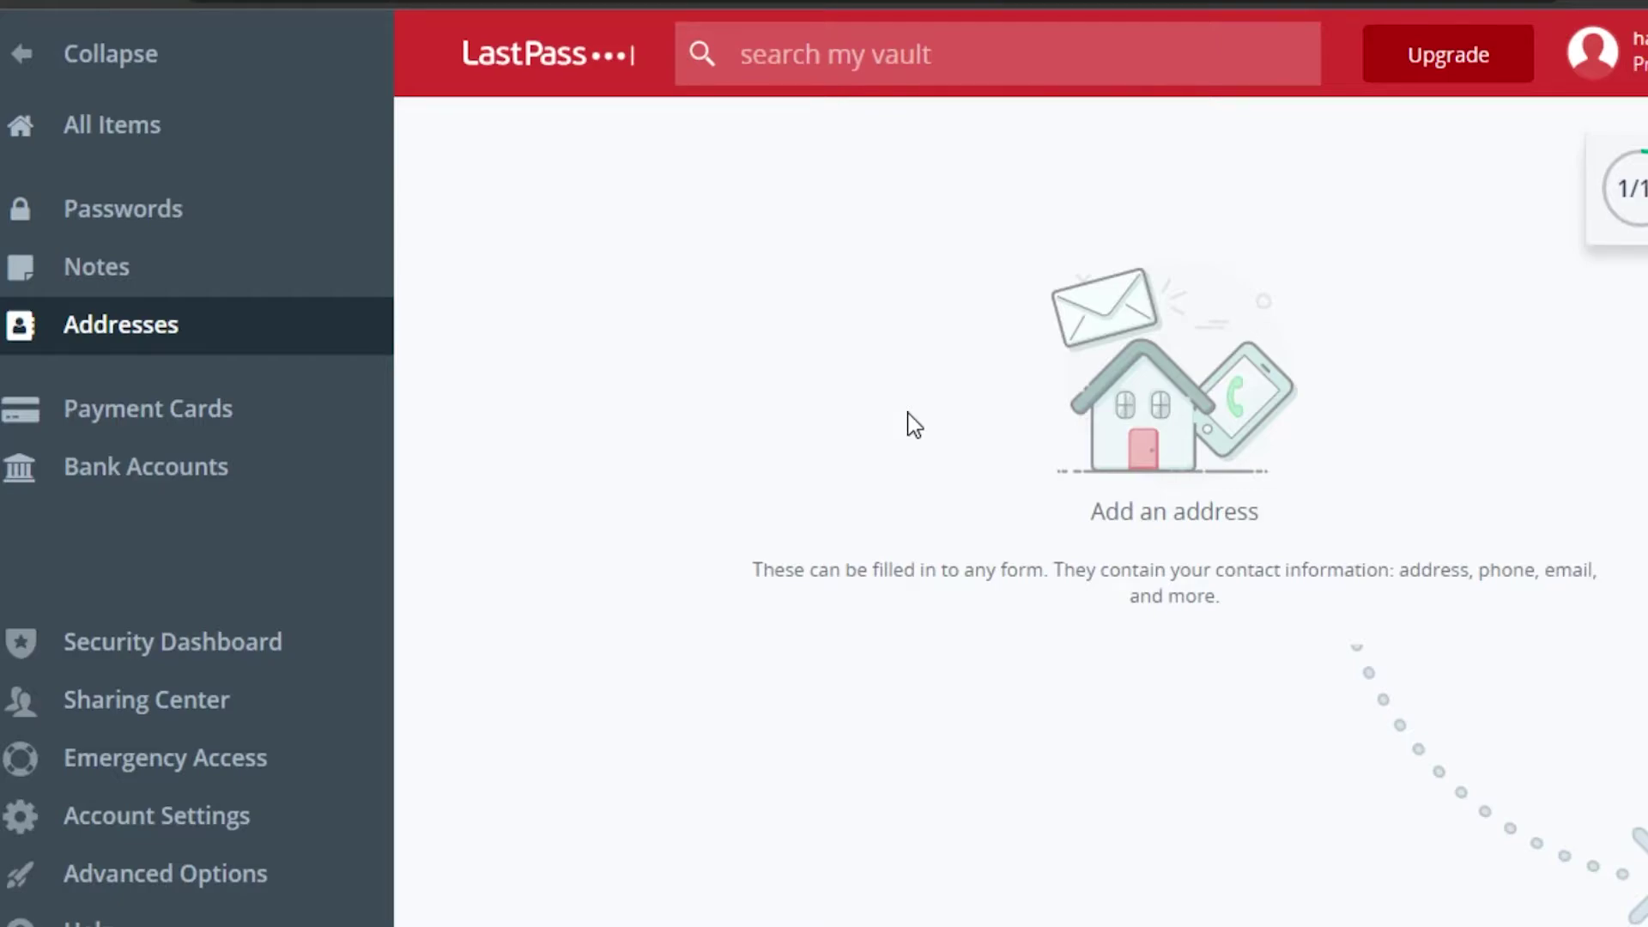
{"action": "left_click", "coordinate": [228, 420]}
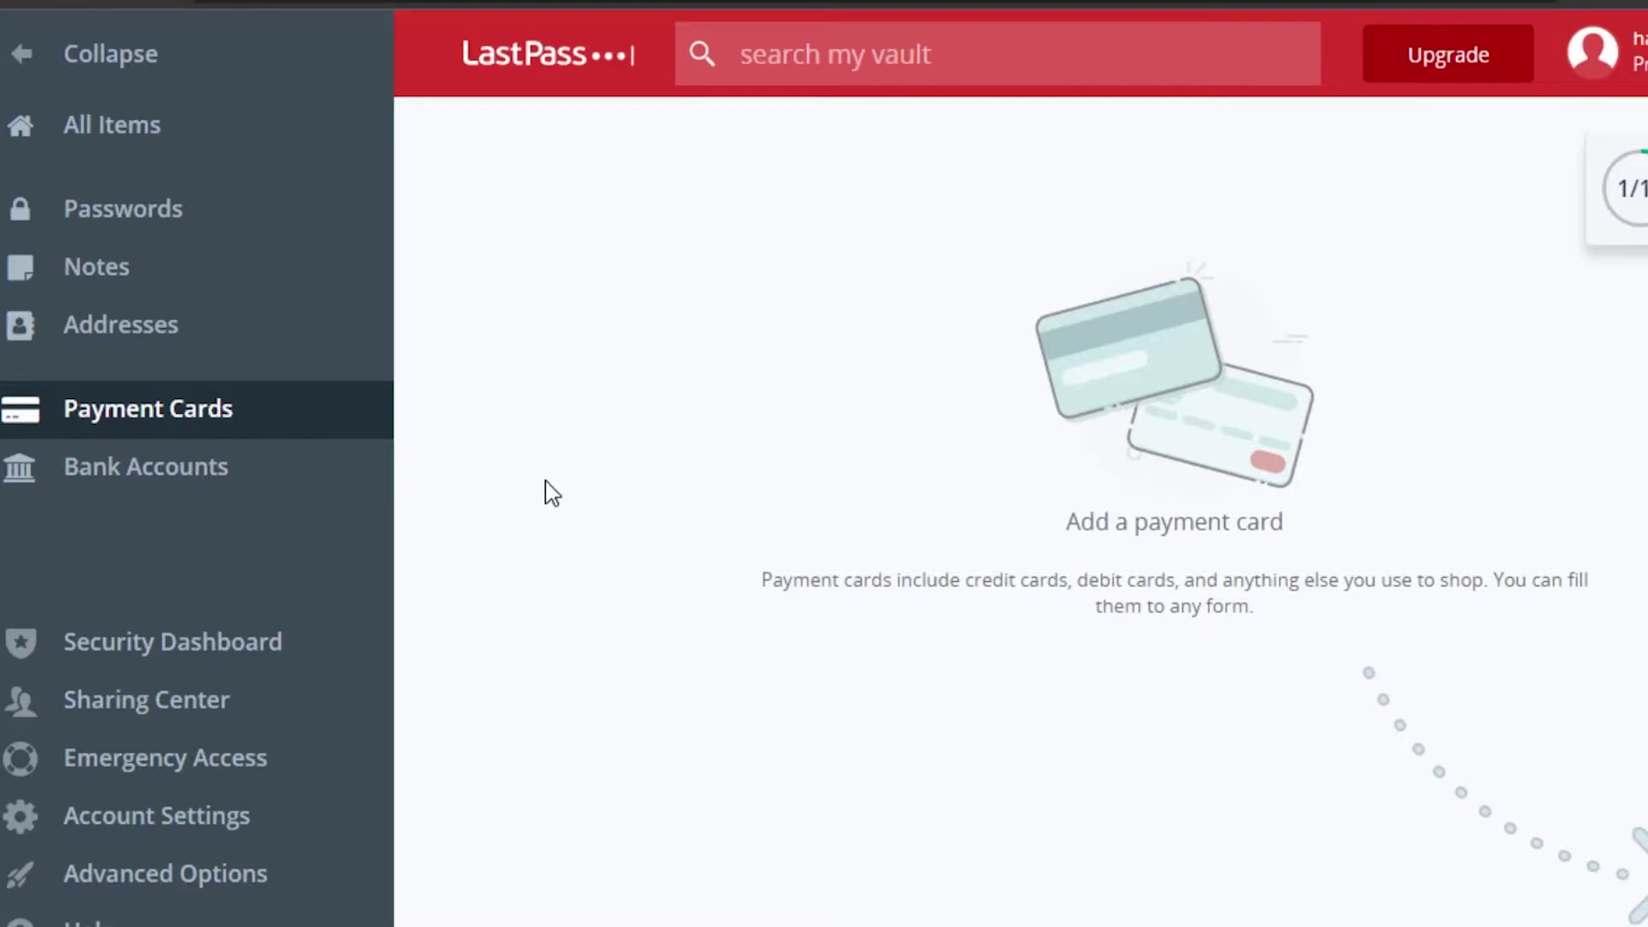
{"action": "left_click", "coordinate": [250, 496]}
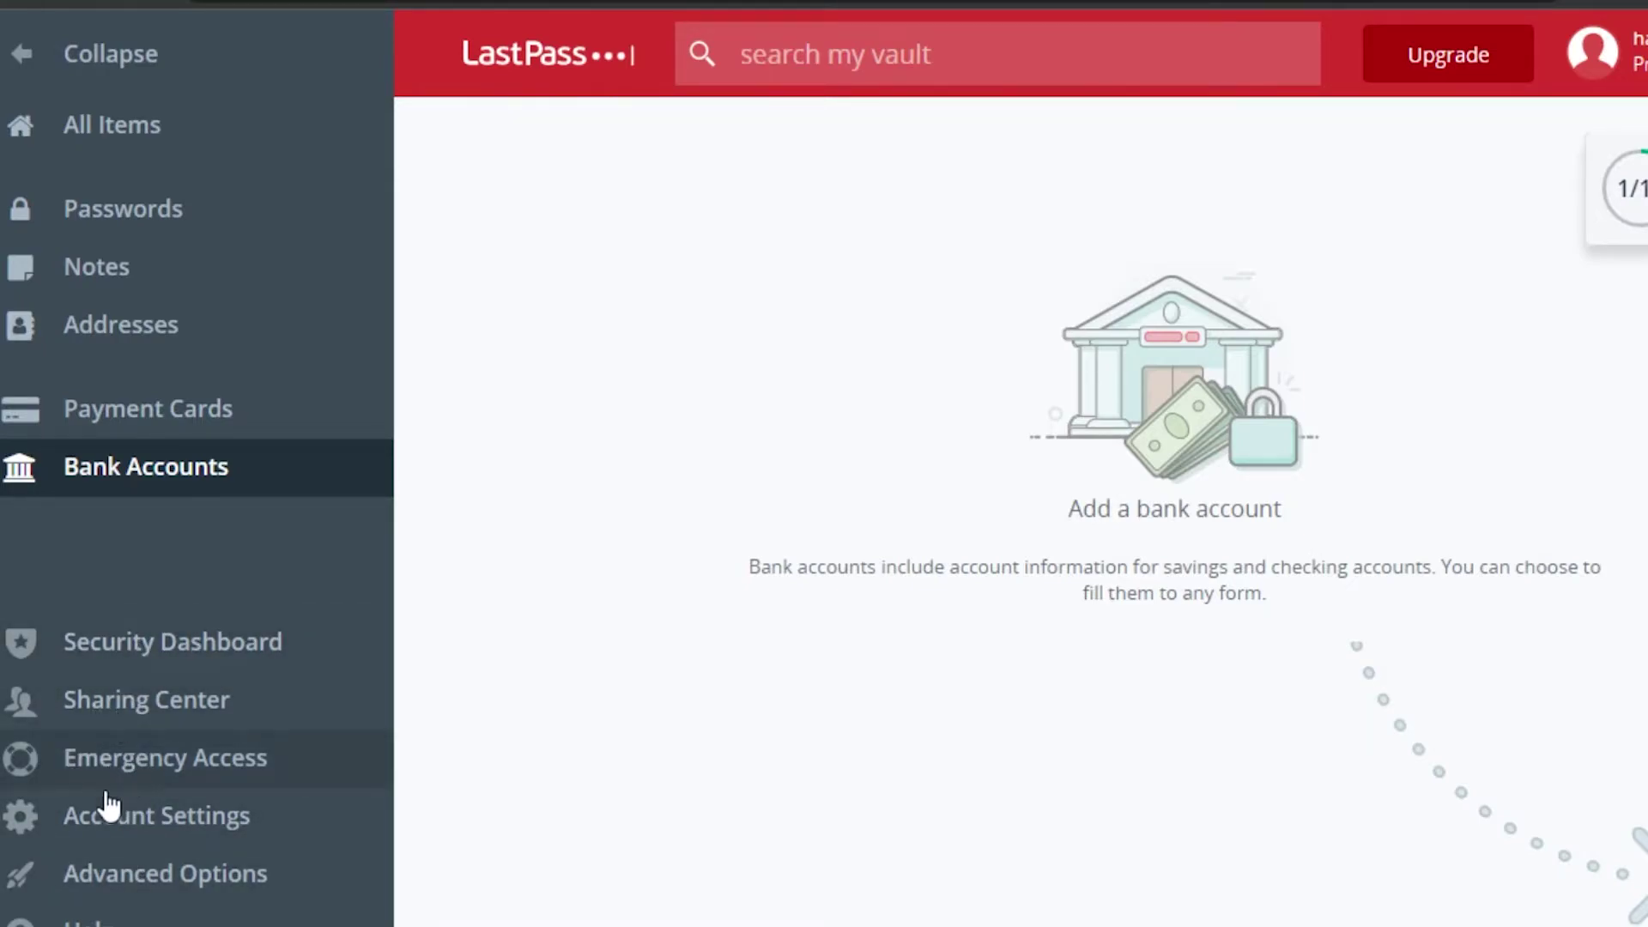
{"action": "left_click", "coordinate": [129, 230]}
{"action": "mouse_move", "coordinate": [1635, 897]}
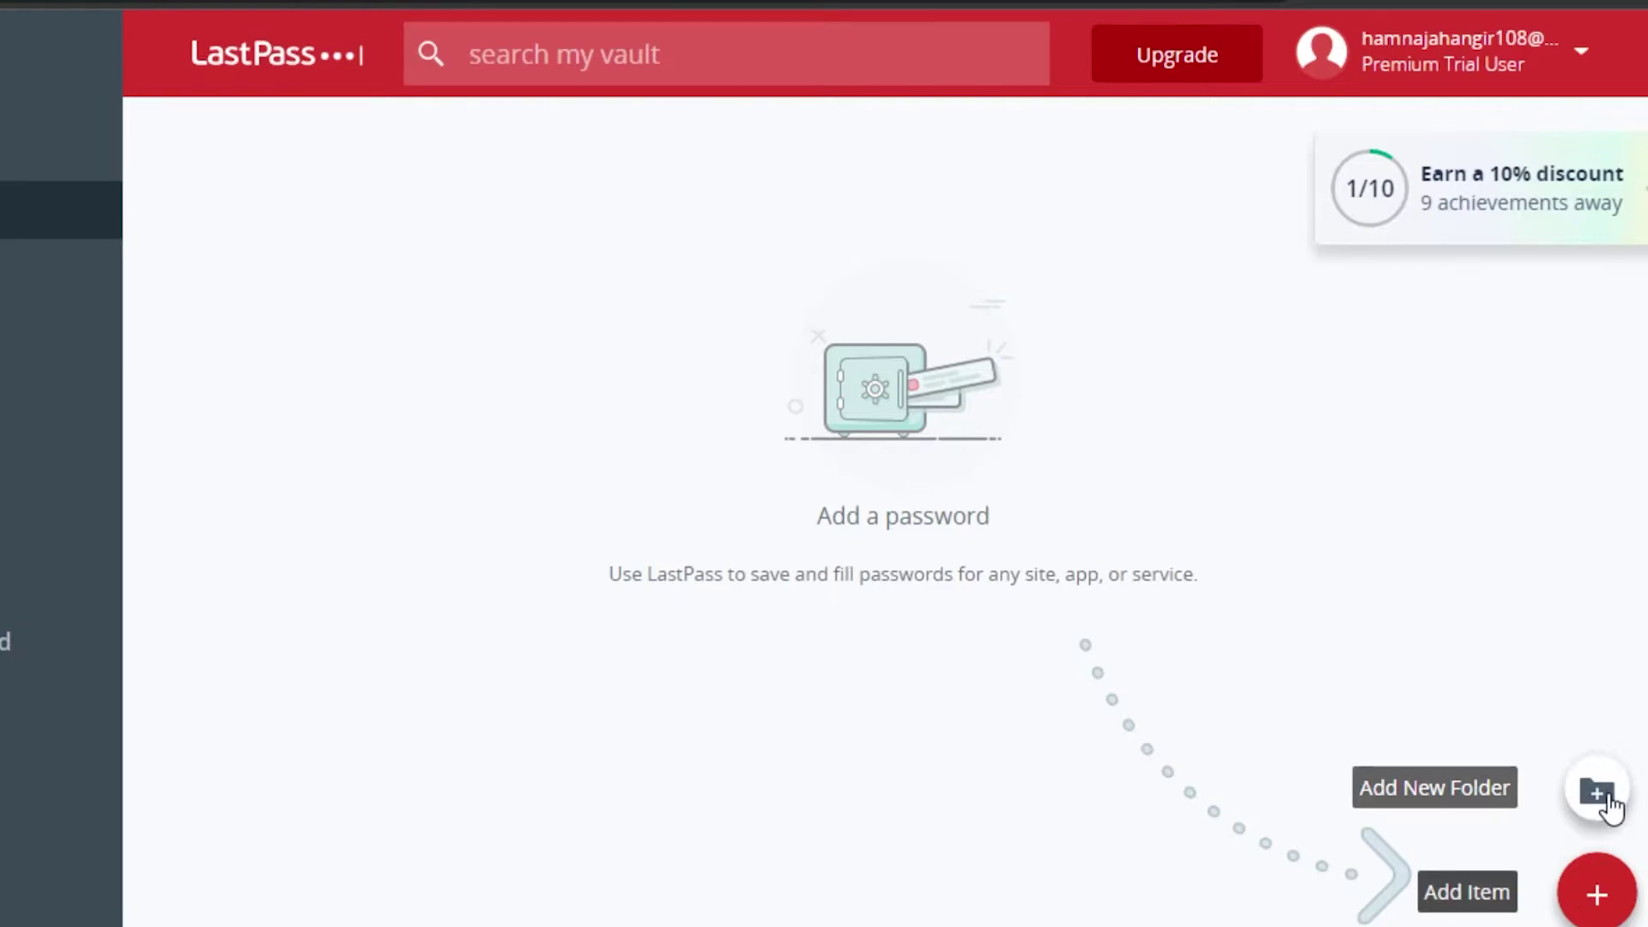
Step: Add and save a google.com login with the account's username and a site password
{"action": "left_click", "coordinate": [1595, 893]}
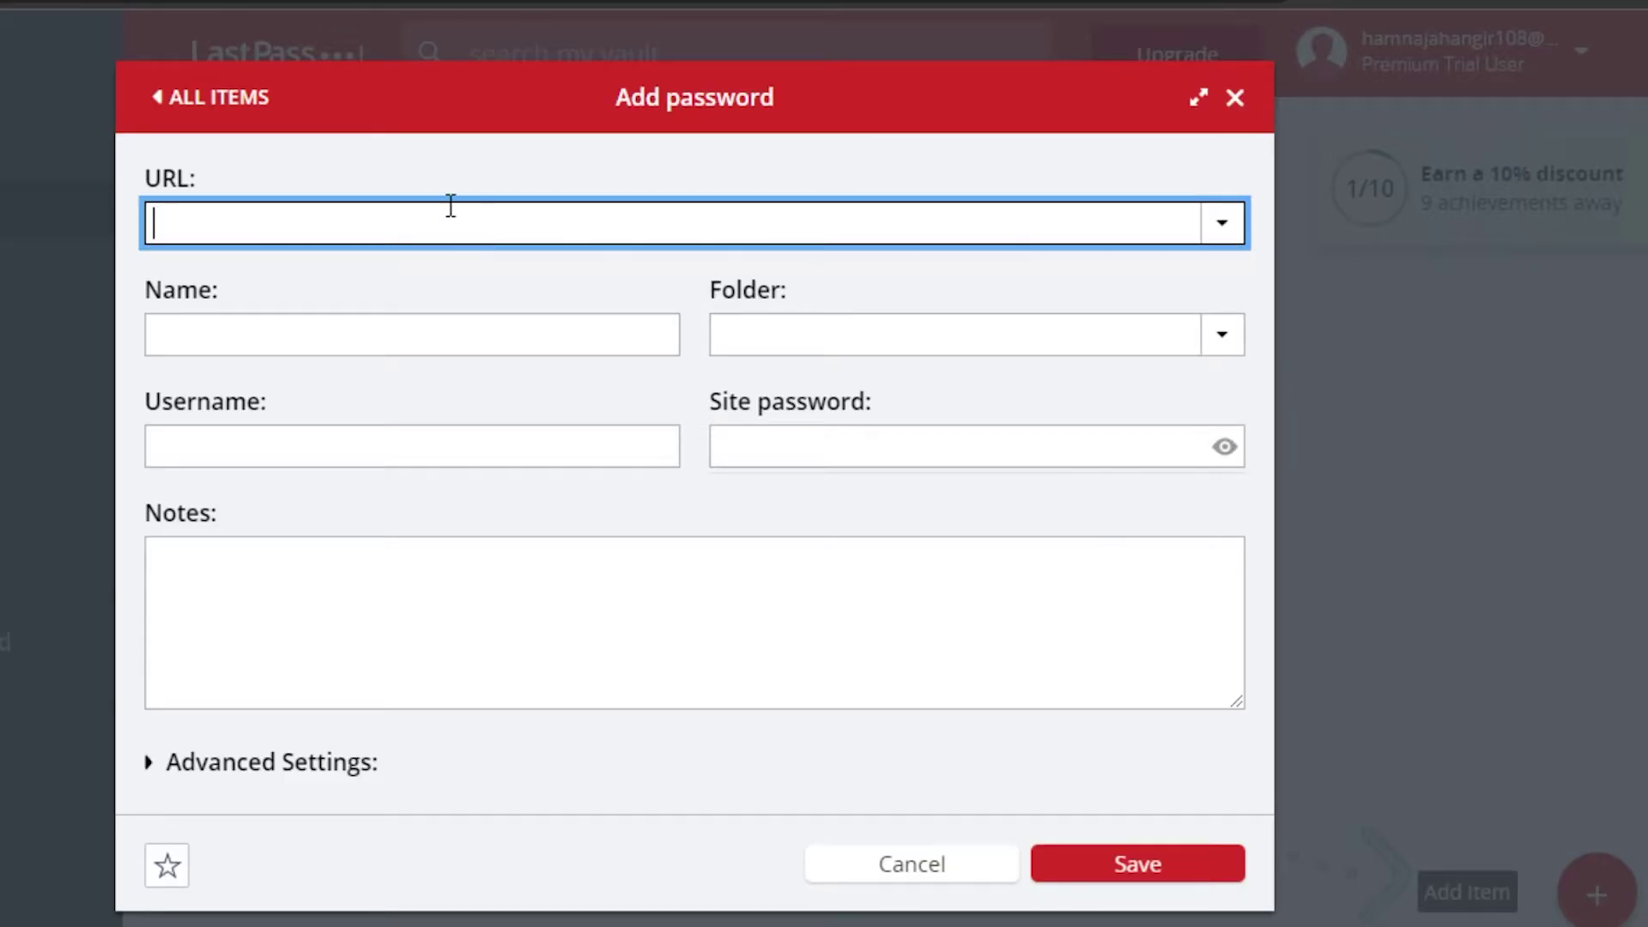
{"action": "left_click", "coordinate": [433, 222]}
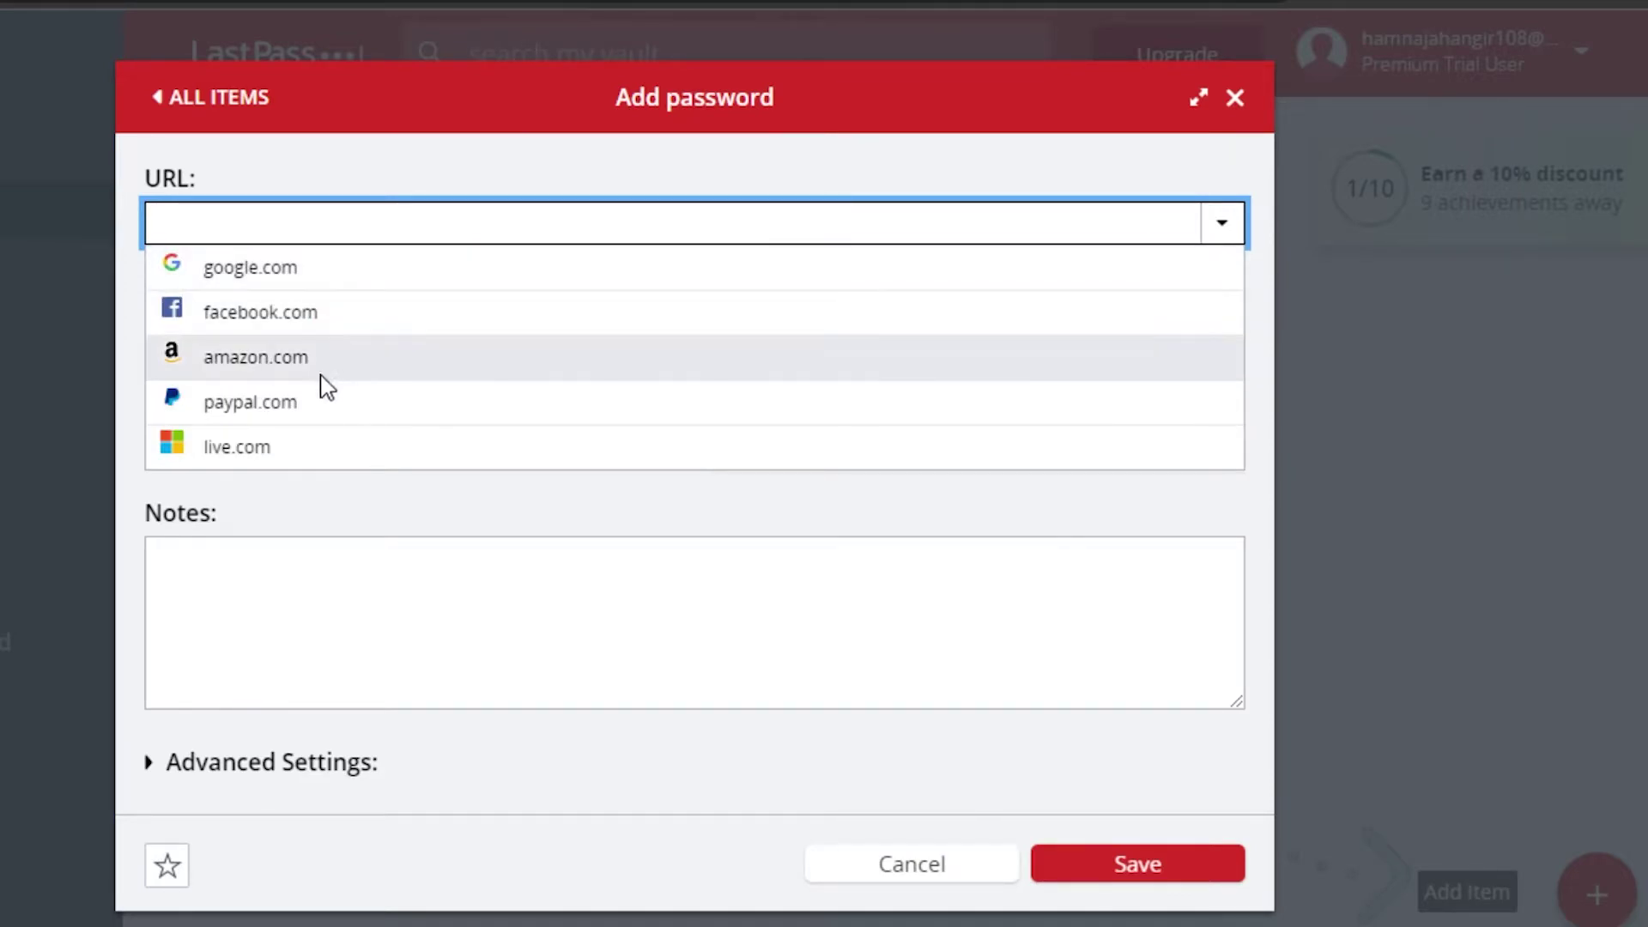
{"action": "left_click", "coordinate": [320, 277]}
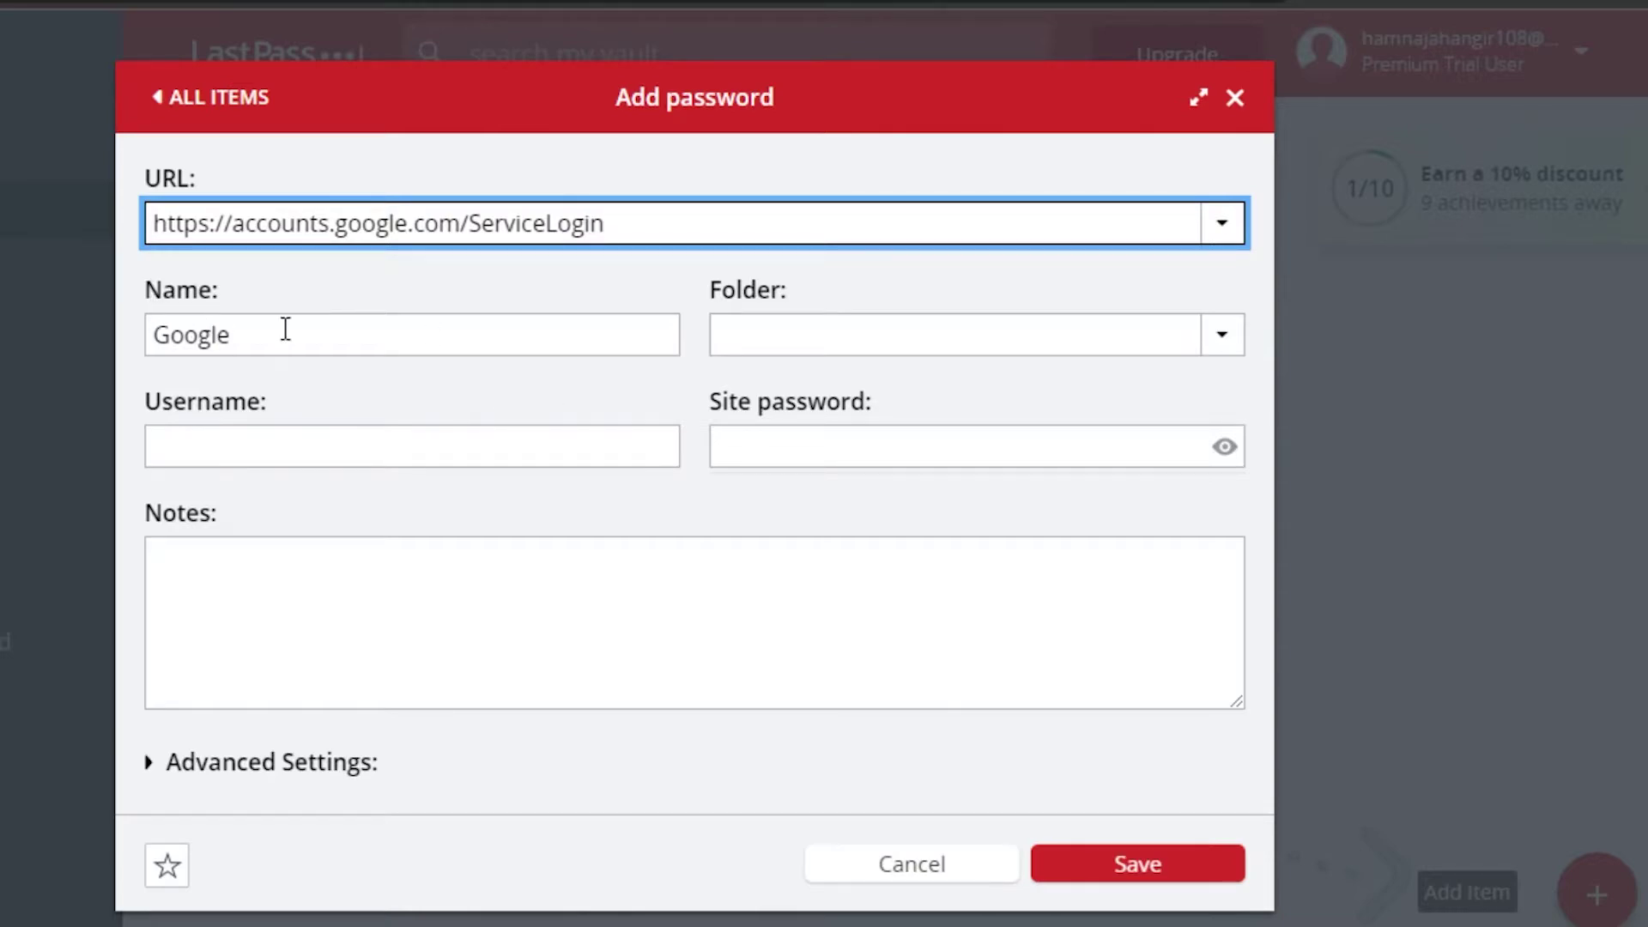
{"action": "left_click", "coordinate": [965, 327]}
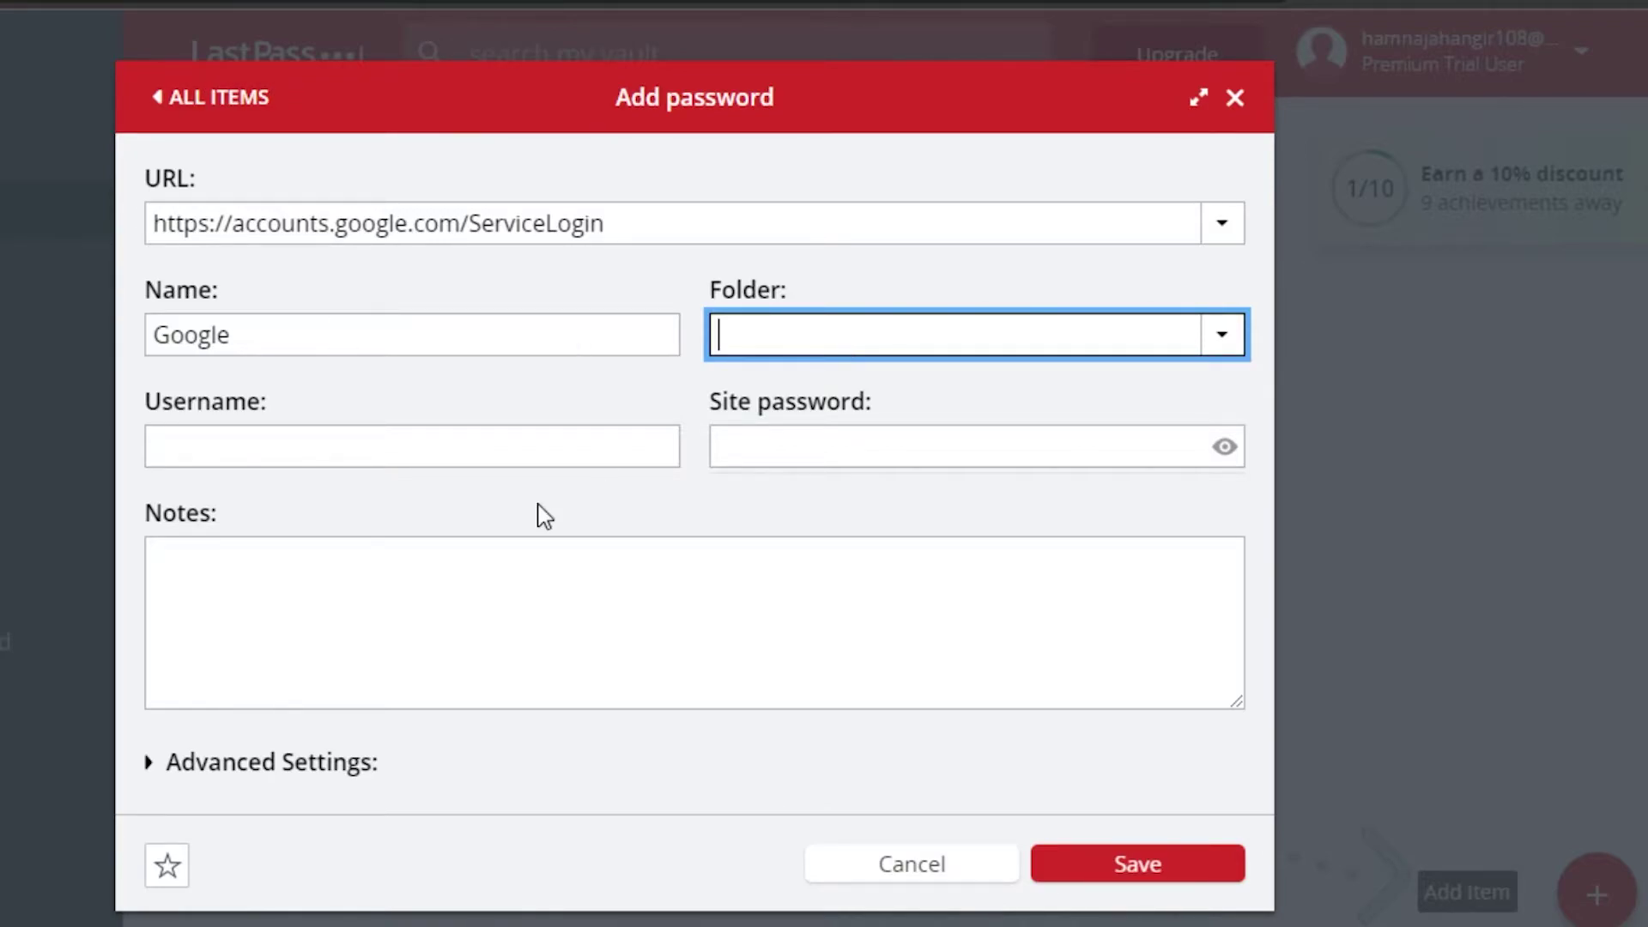
{"action": "left_click", "coordinate": [392, 448]}
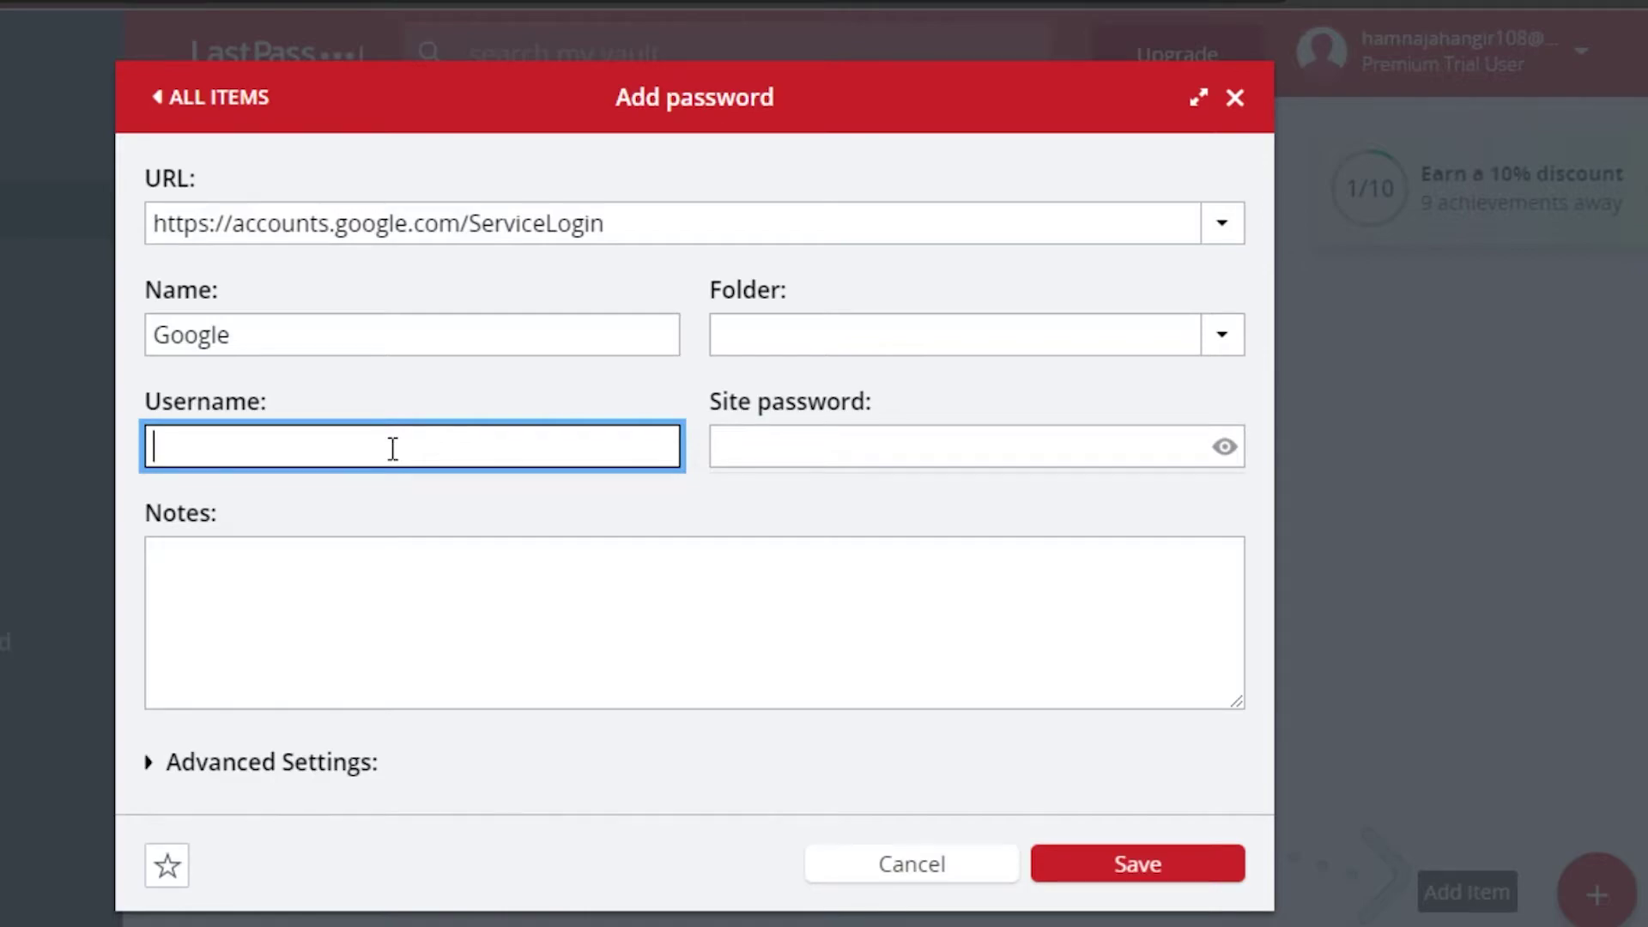
{"action": "left_click", "coordinate": [840, 453]}
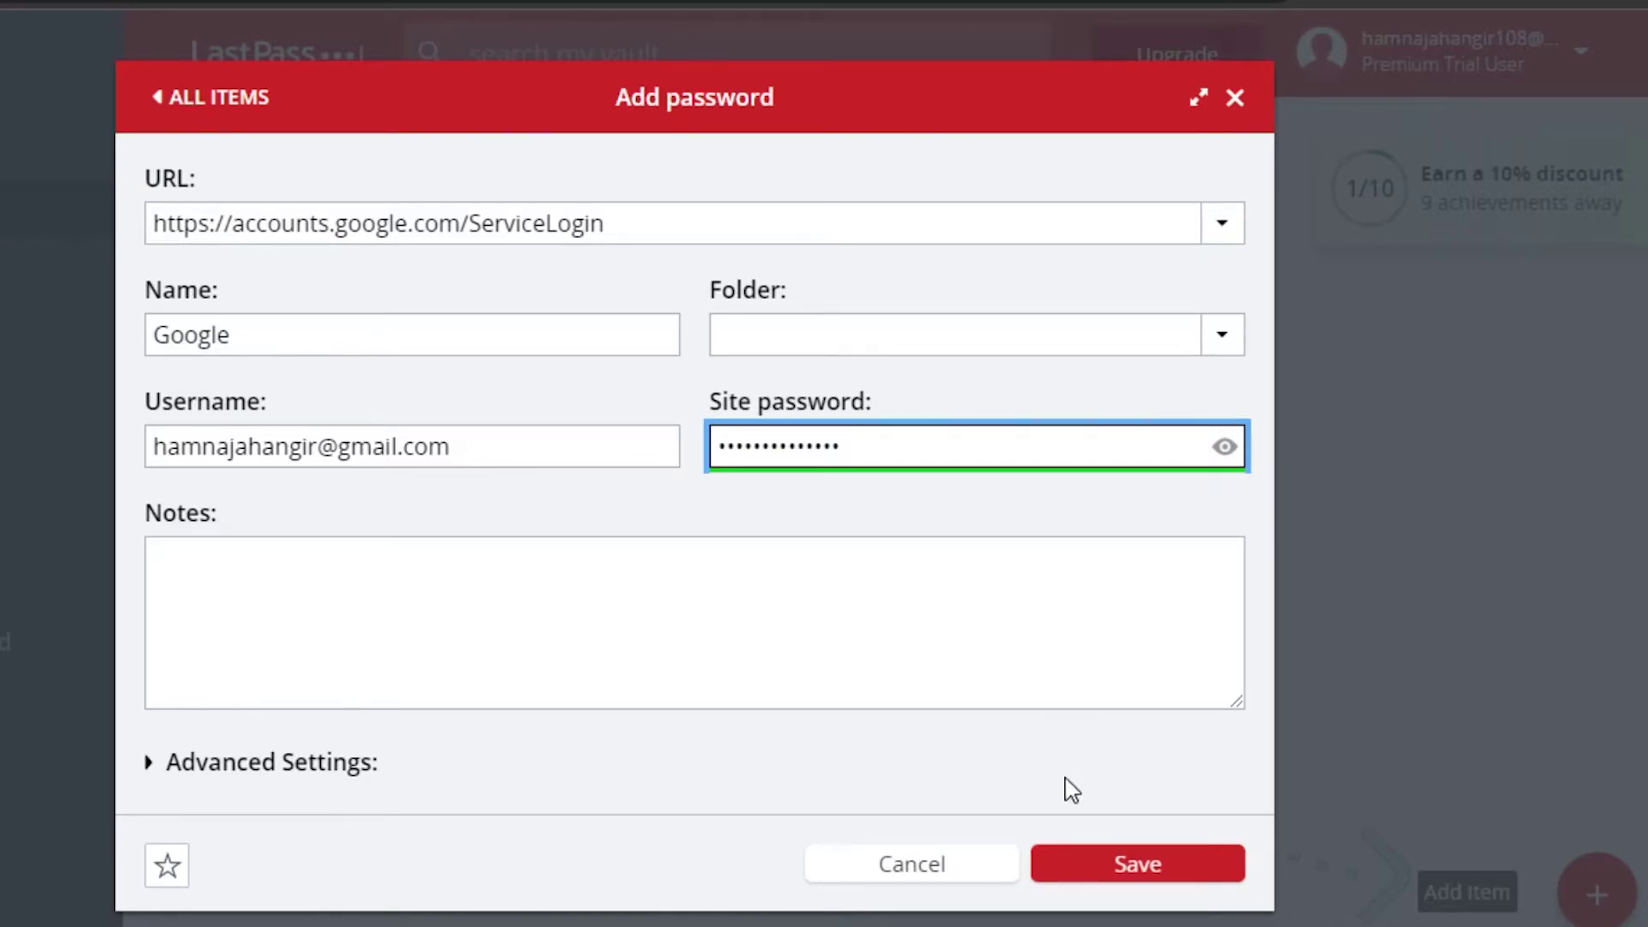
{"action": "left_click", "coordinate": [1138, 864]}
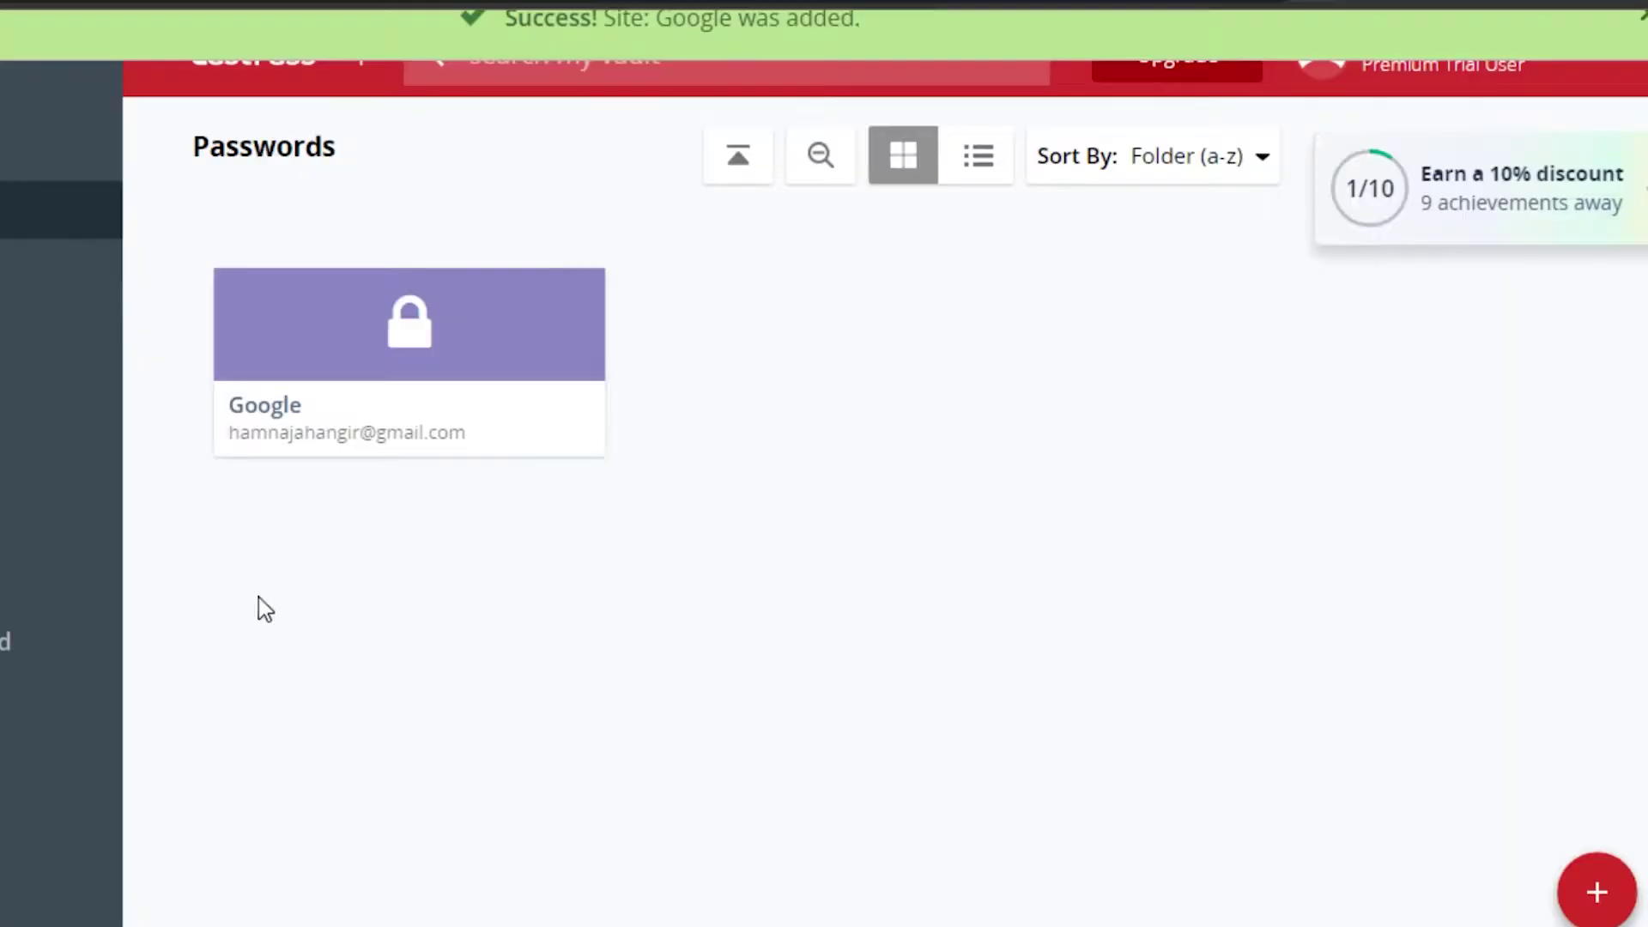
{"action": "mouse_move", "coordinate": [424, 450]}
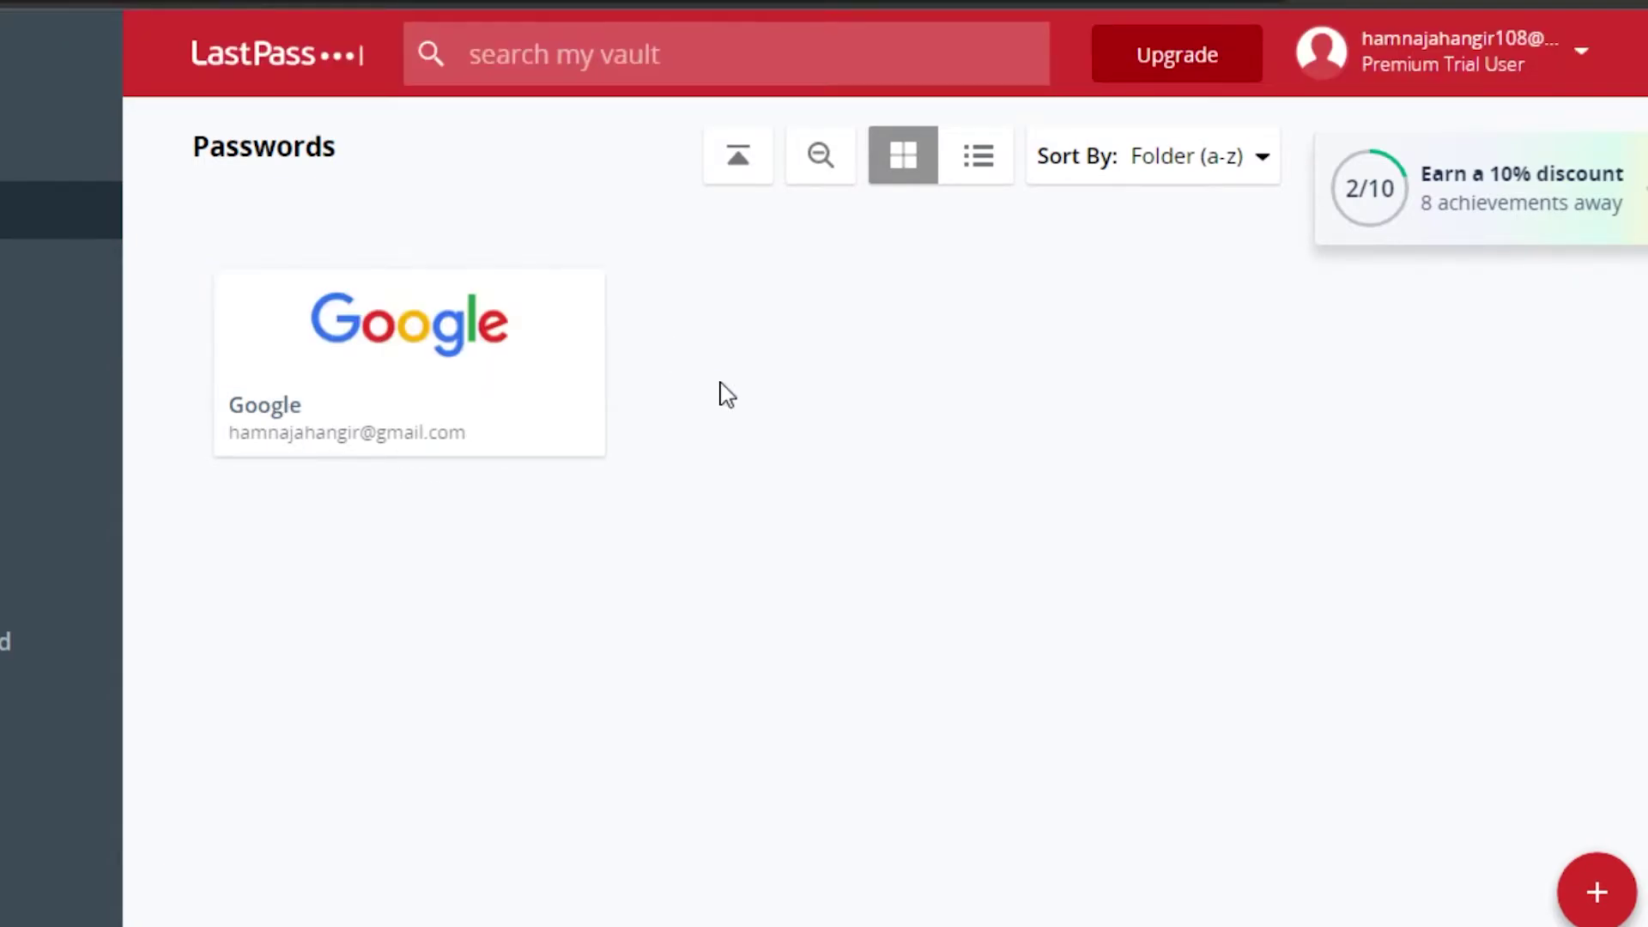
Step: Add and save a youtube.com login with a username and site password
{"action": "mouse_move", "coordinate": [369, 432]}
{"action": "left_click", "coordinate": [1598, 918]}
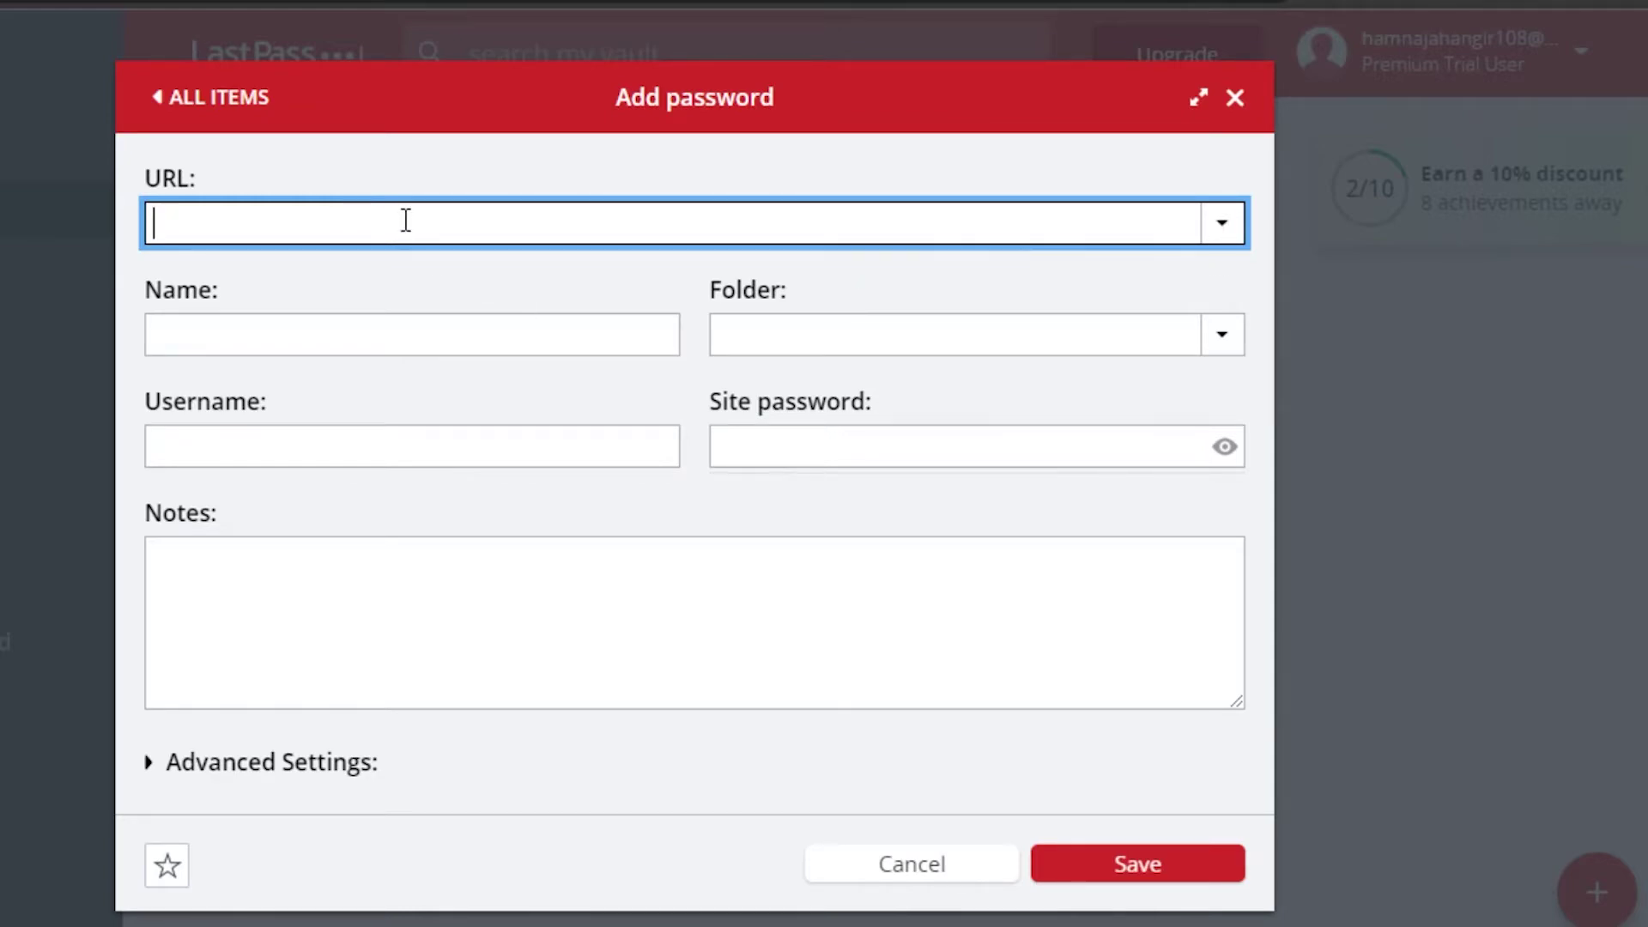
{"action": "type", "text": "ou"}
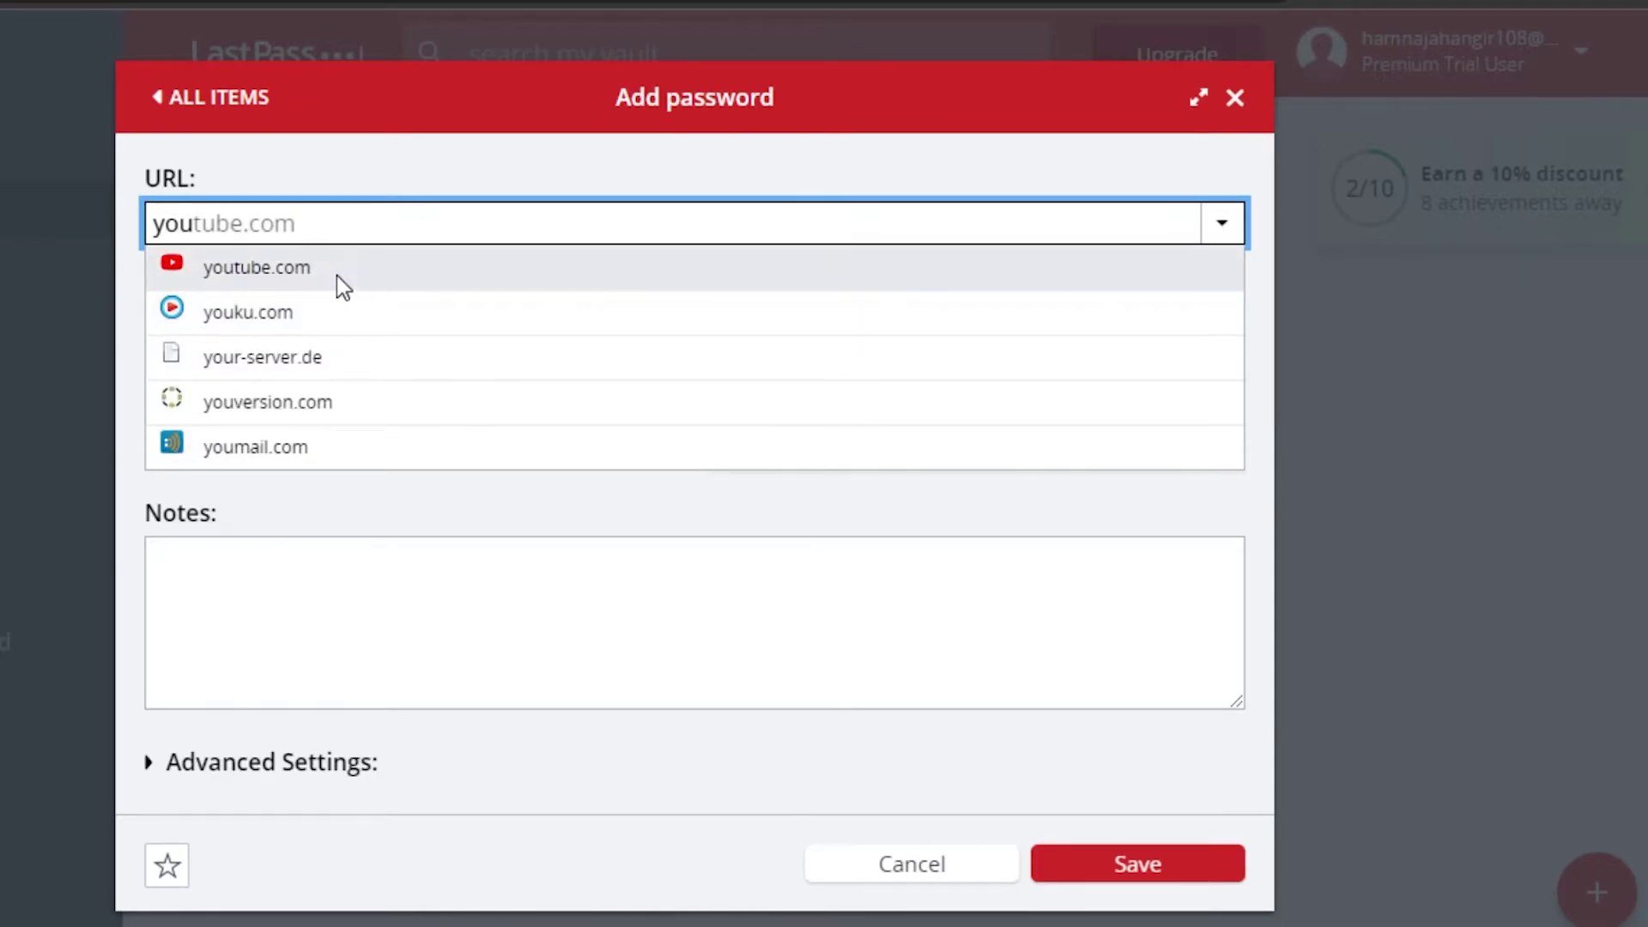
{"action": "left_click", "coordinate": [337, 276]}
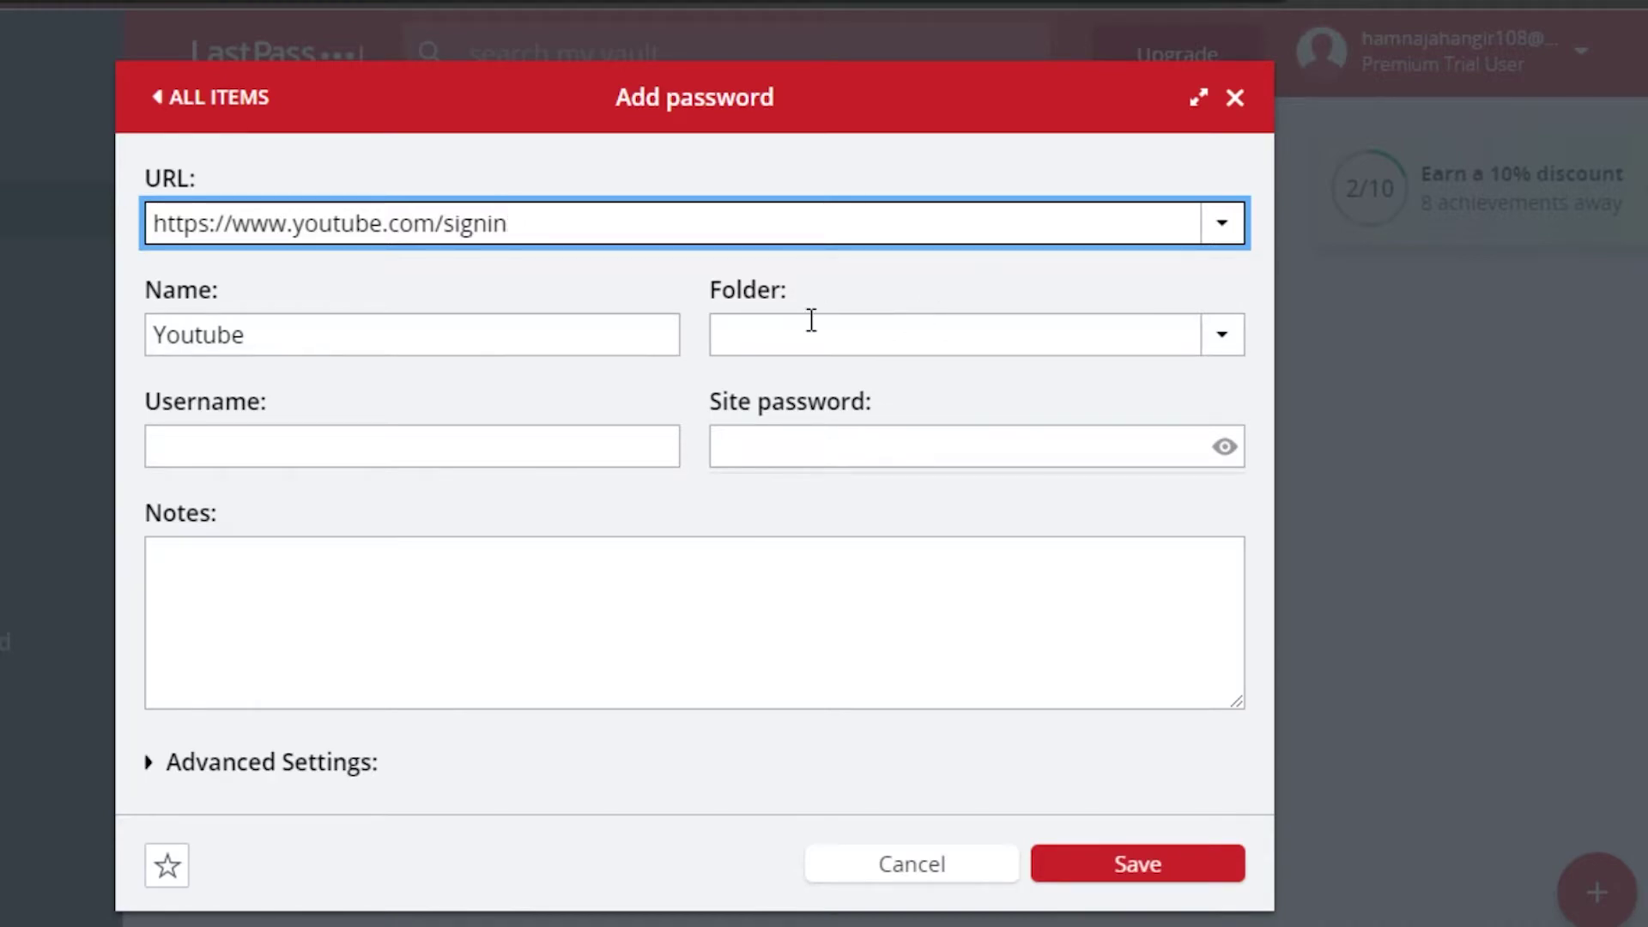
{"action": "left_click", "coordinate": [337, 461]}
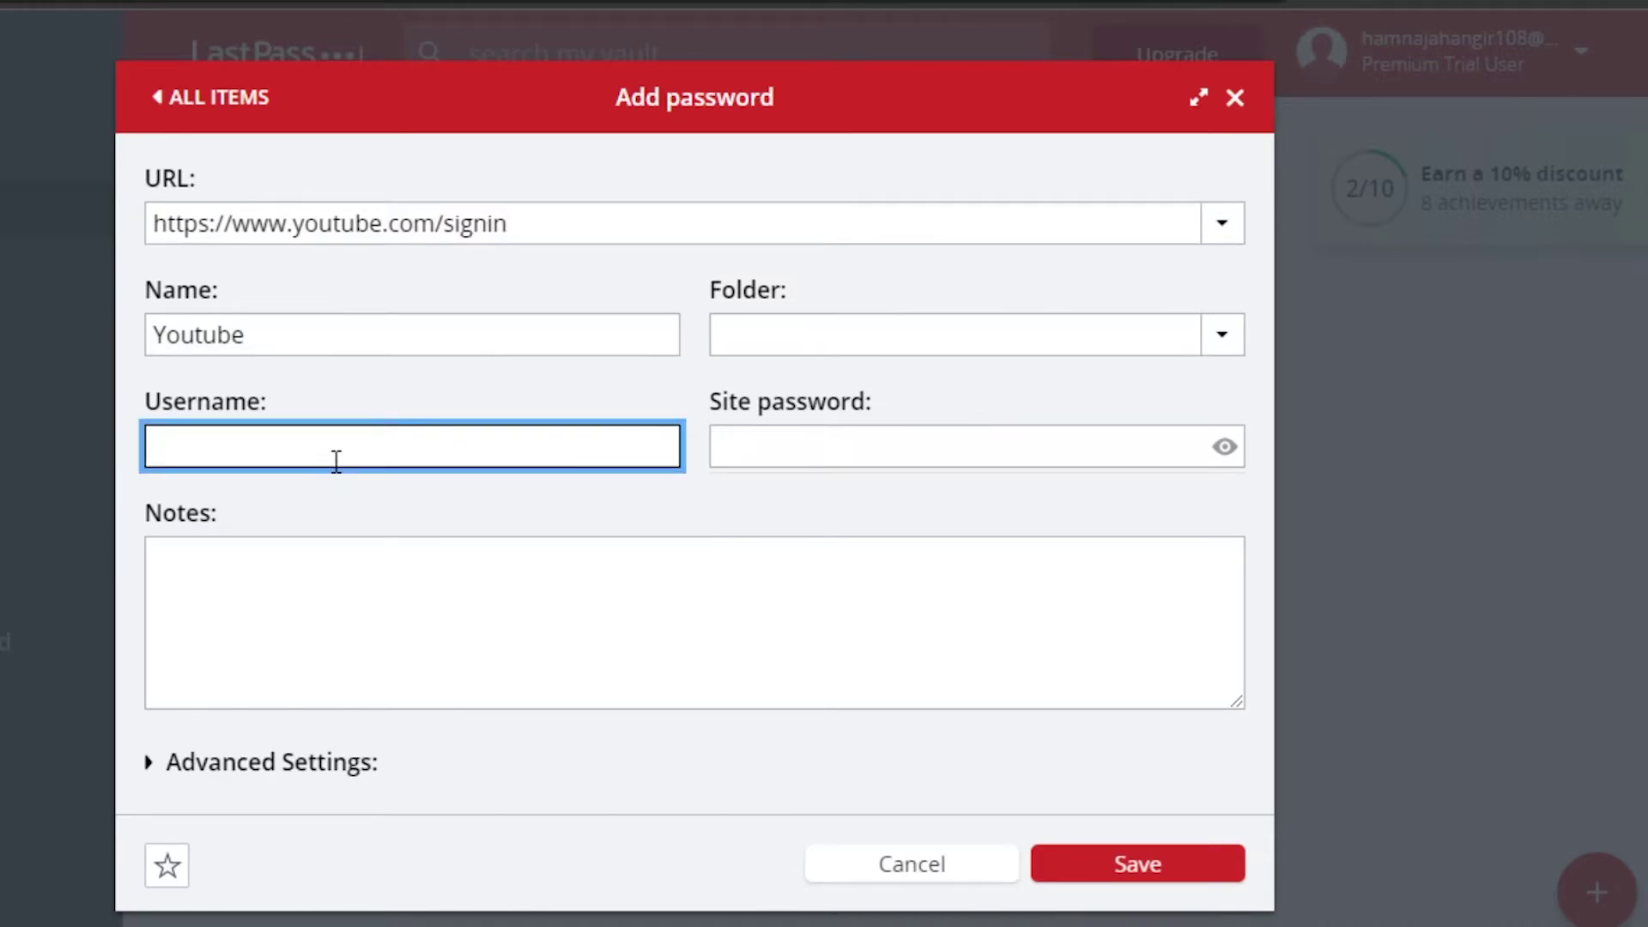
{"action": "type", "text": "hannah"}
{"action": "left_click", "coordinate": [957, 452]}
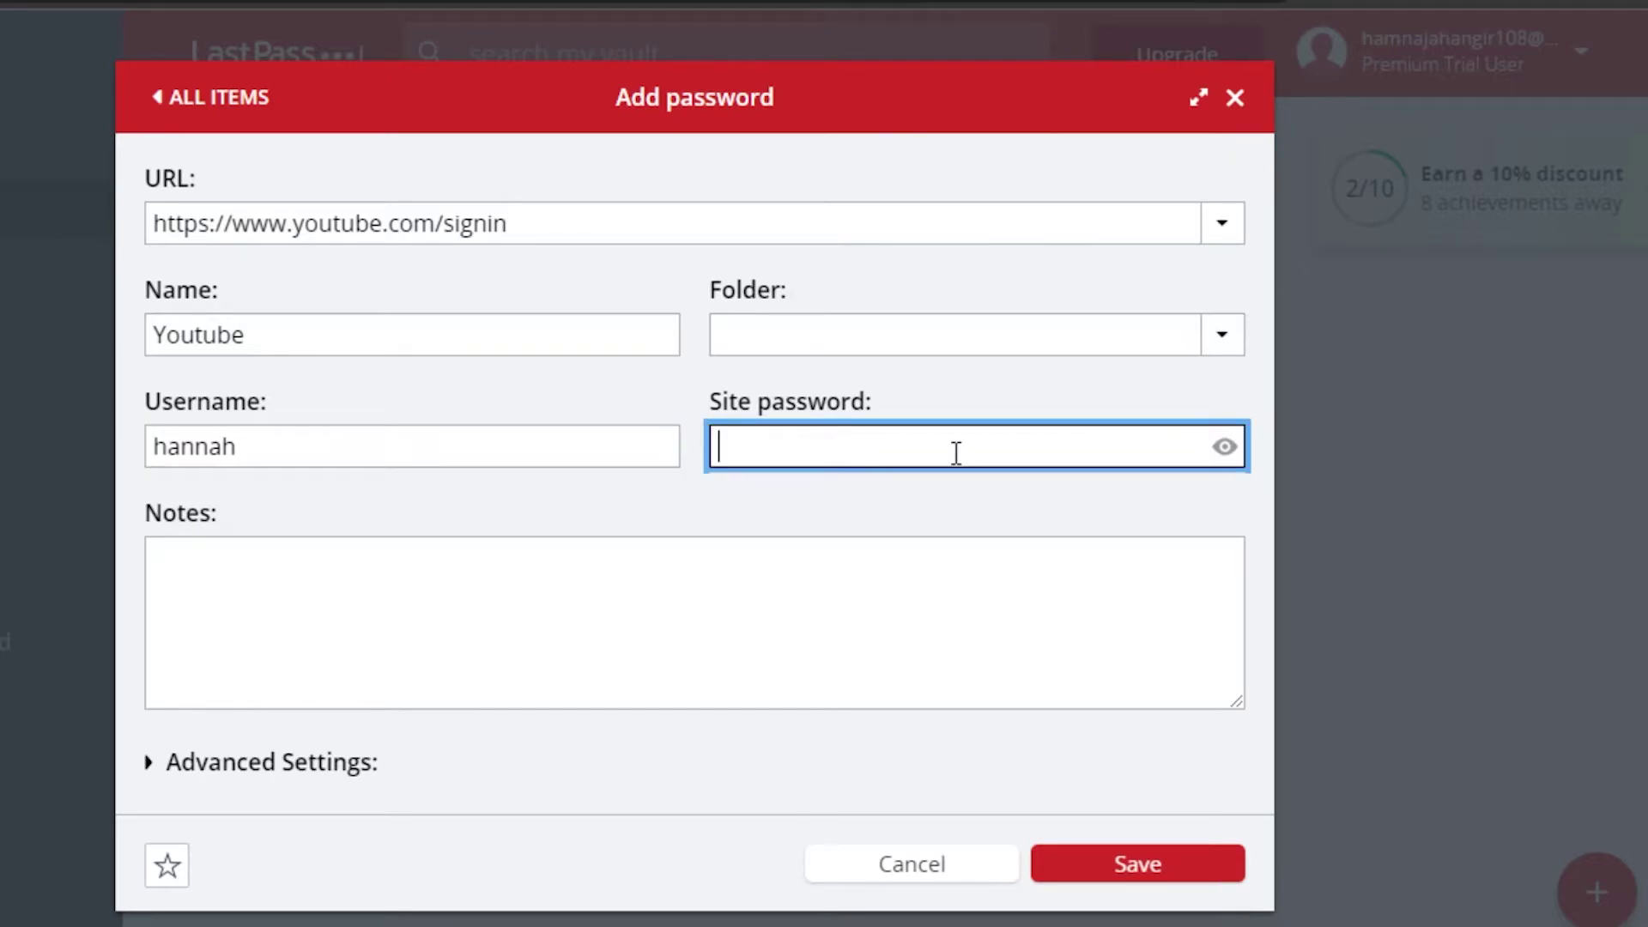
{"action": "type", "text": "•••••••••••••••"}
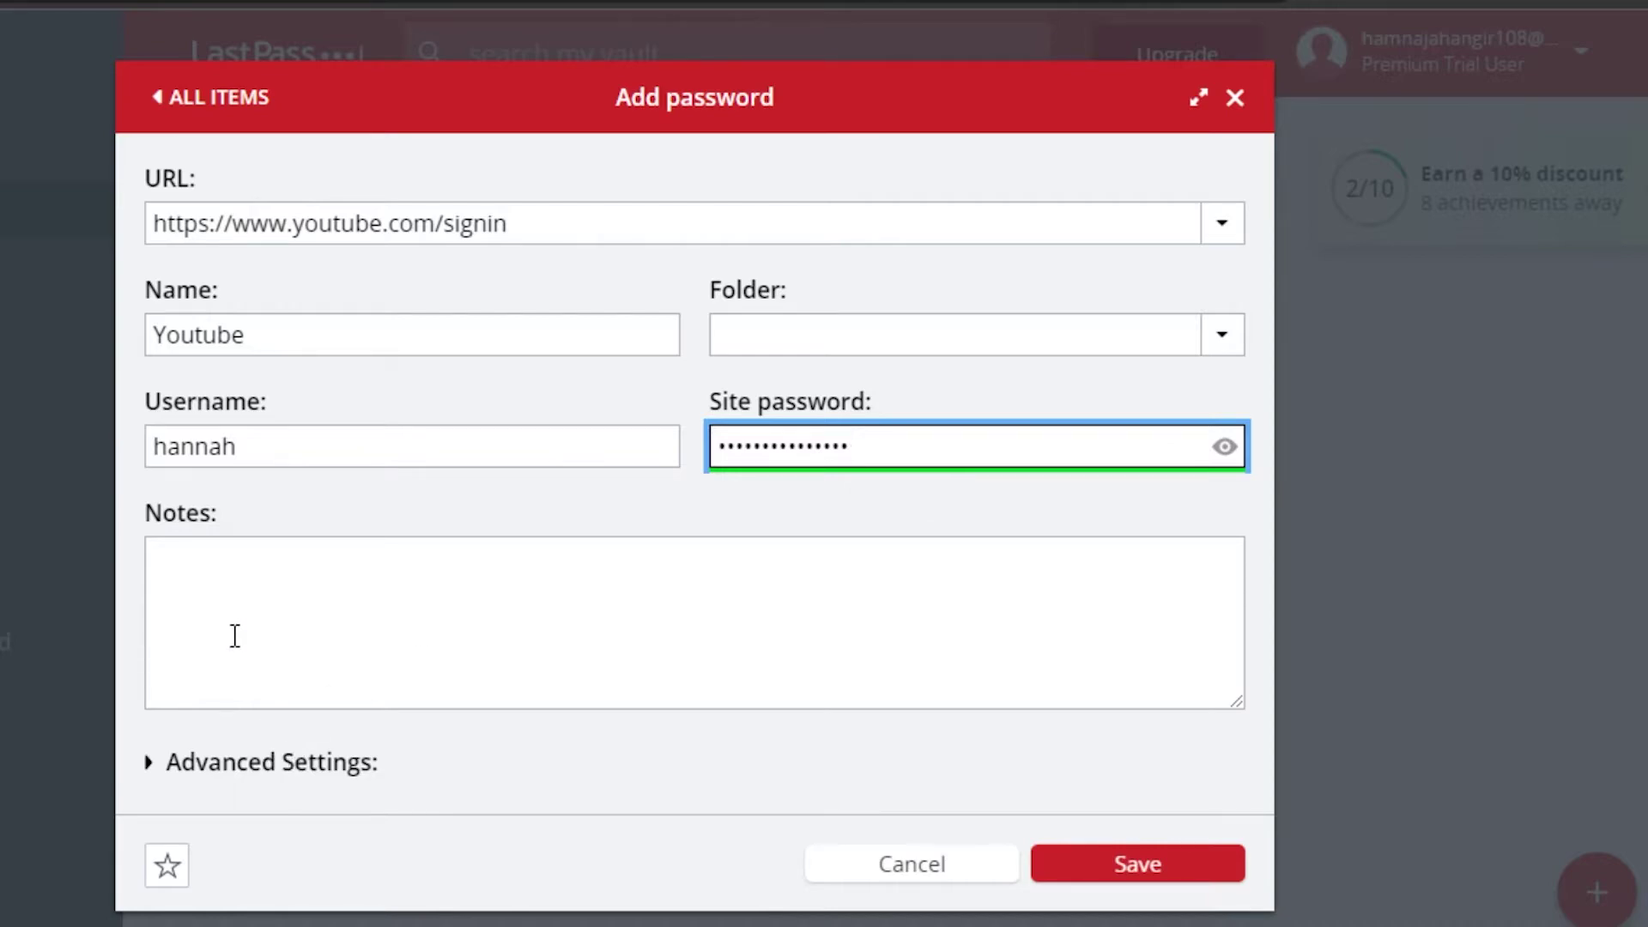
{"action": "left_click", "coordinate": [206, 770]}
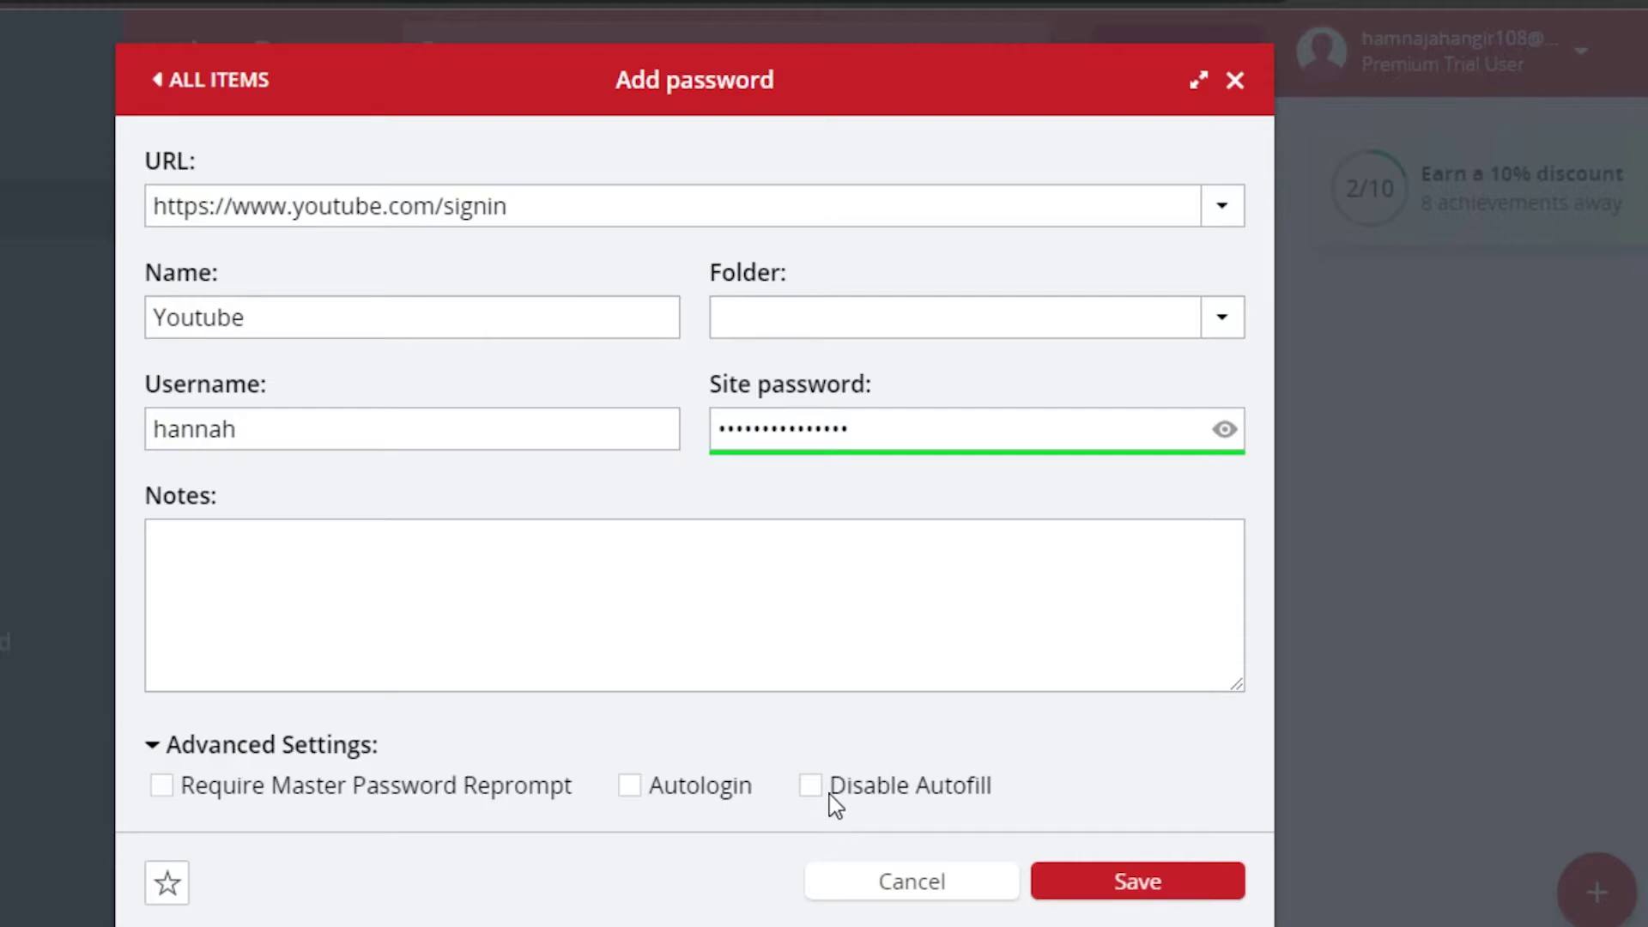
{"action": "left_click", "coordinate": [1124, 880]}
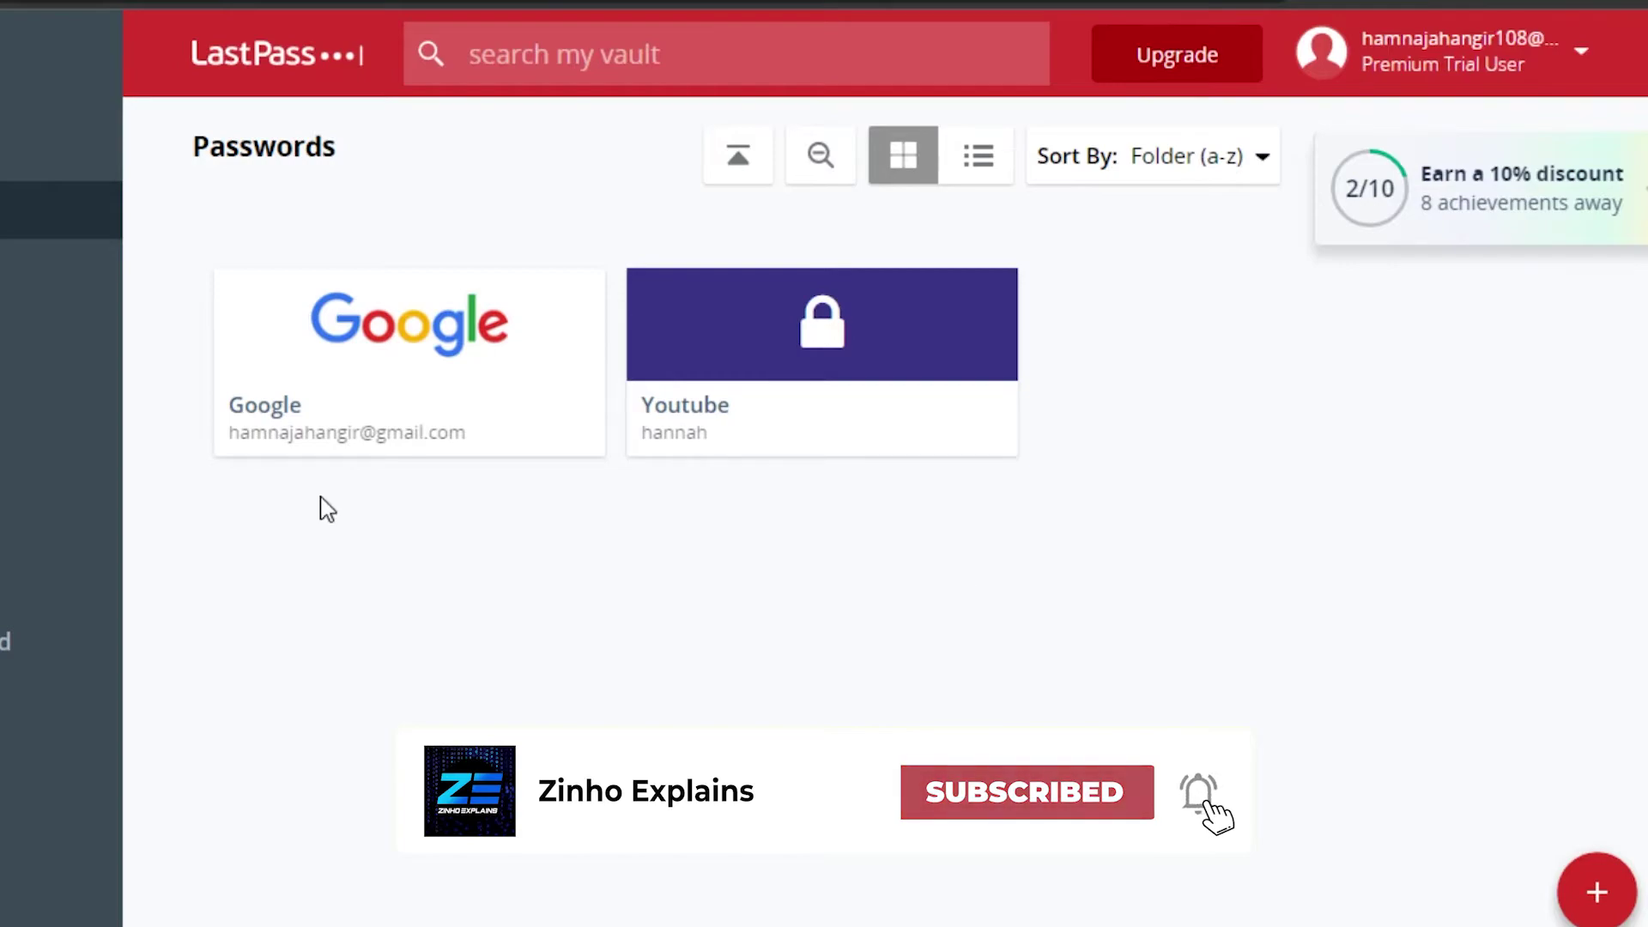
{"action": "mouse_move", "coordinate": [823, 342]}
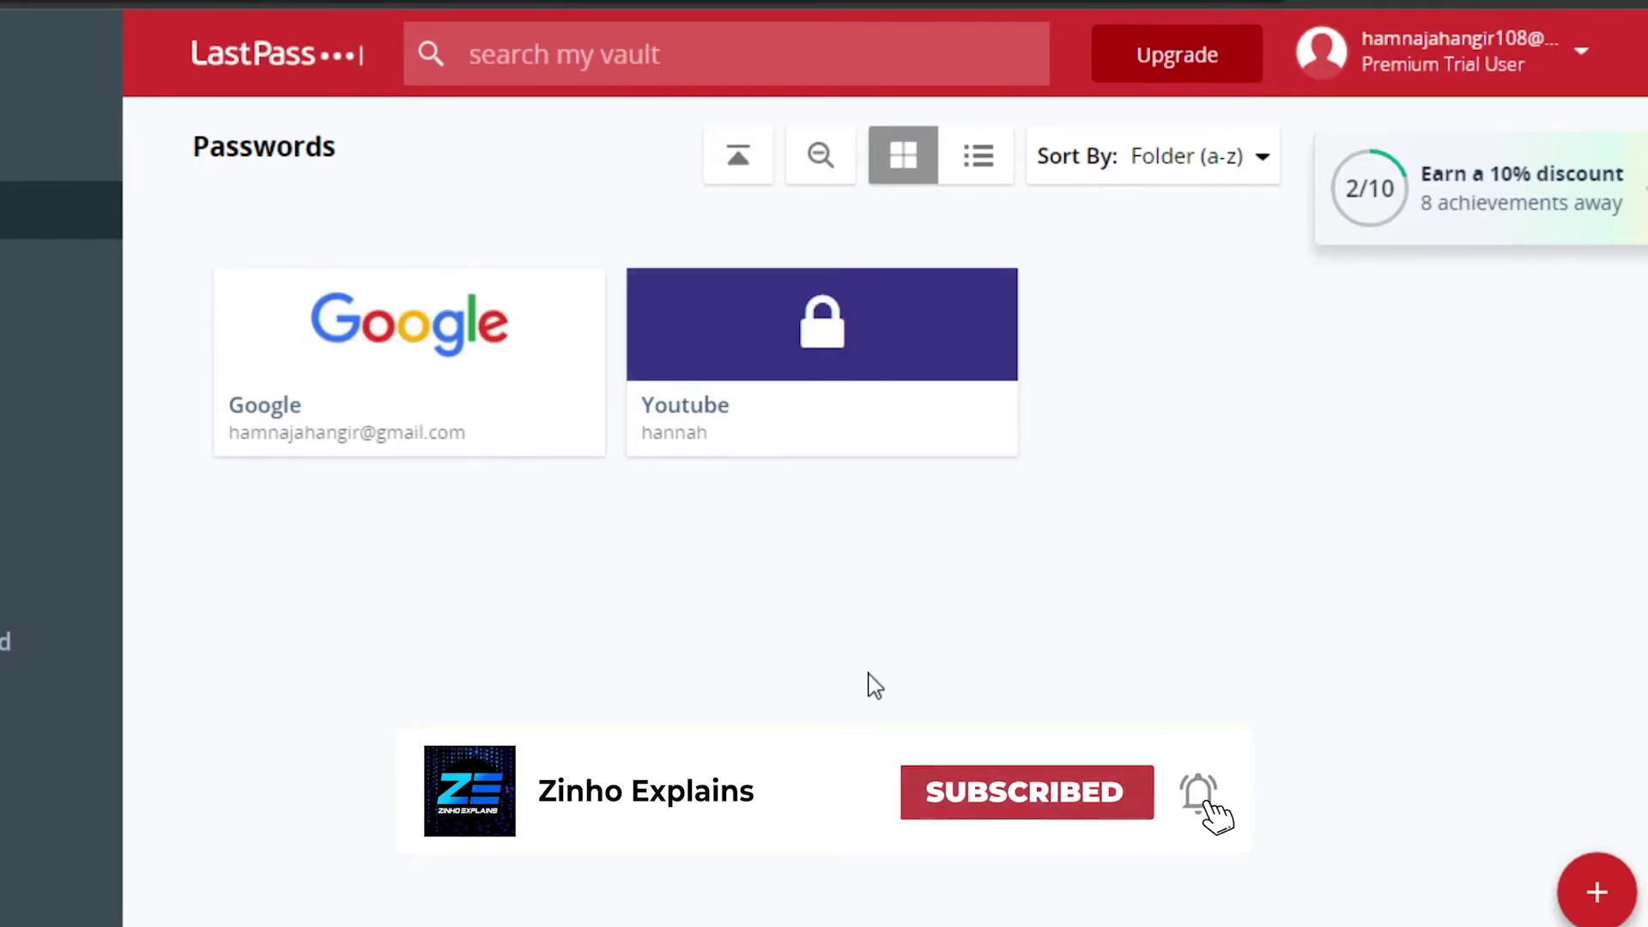
Step: Create a folder named 'Social Media' and collapse it in the vault list
{"action": "mouse_move", "coordinate": [1594, 889]}
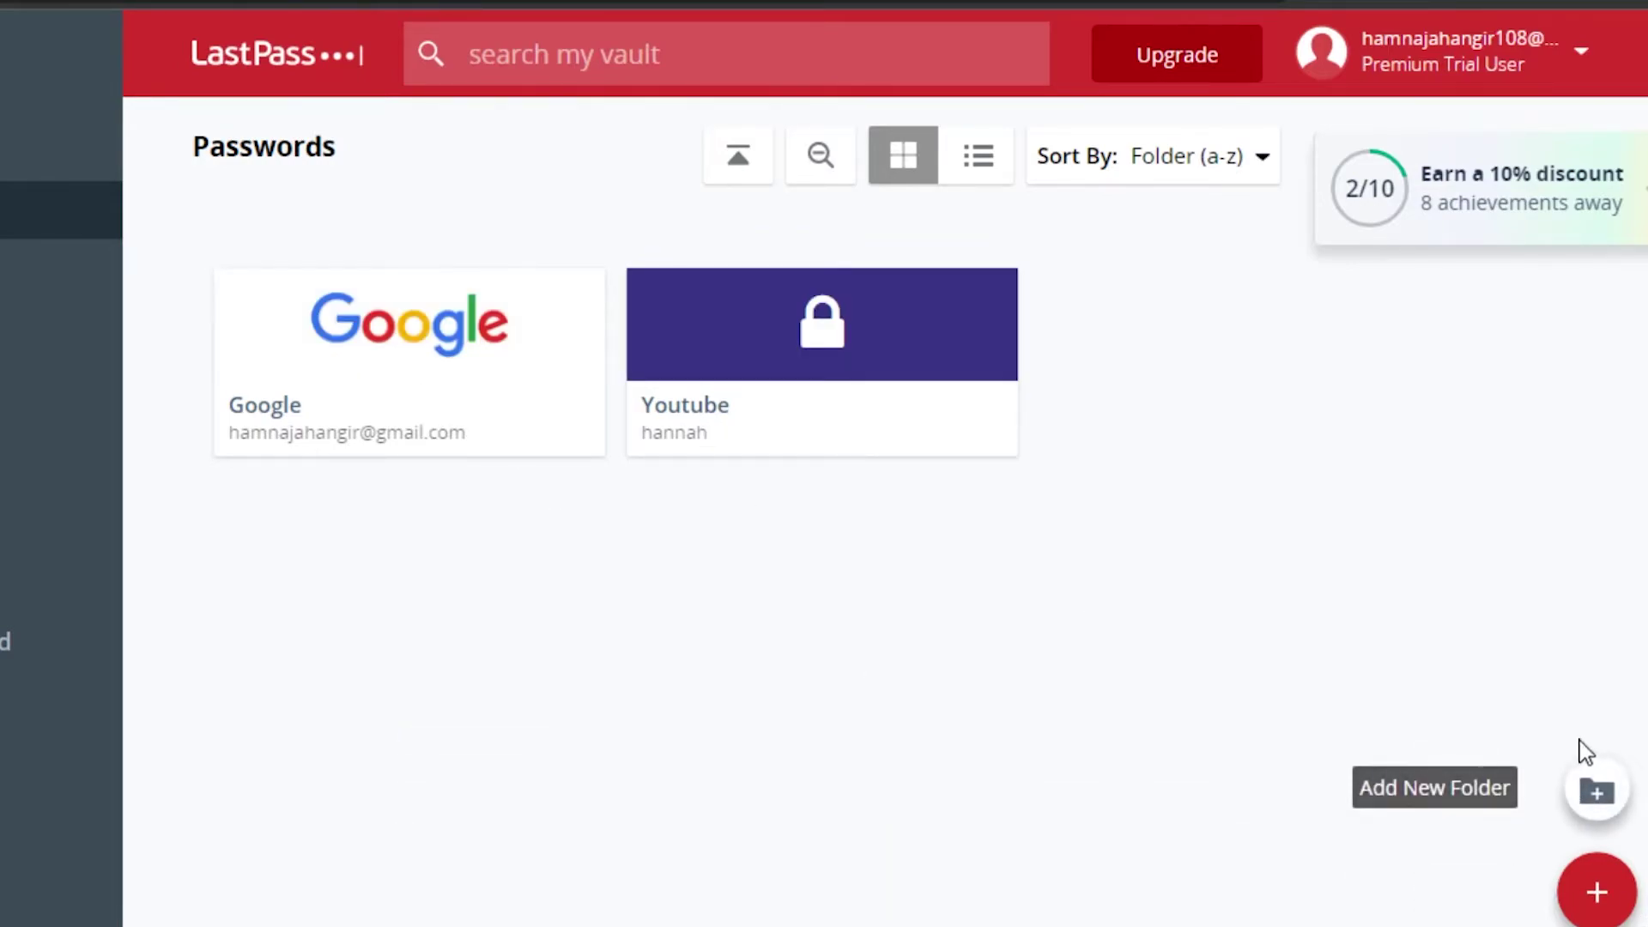
{"action": "left_click", "coordinate": [1595, 791]}
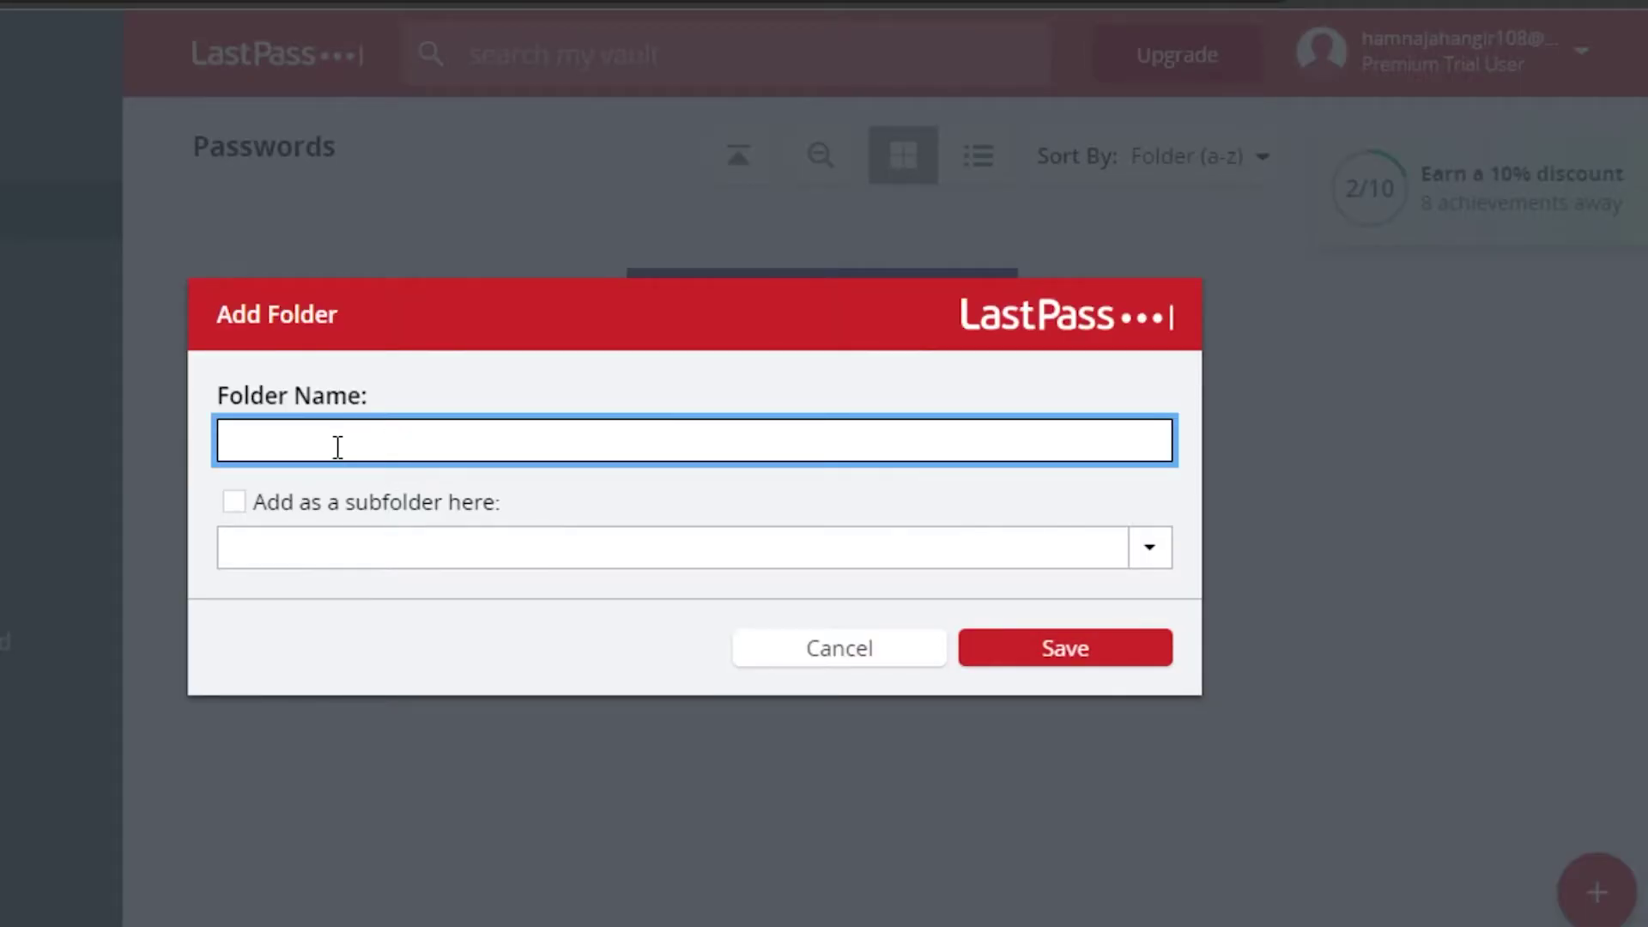
{"action": "type", "text": "Social Media"}
{"action": "left_click", "coordinate": [464, 525]}
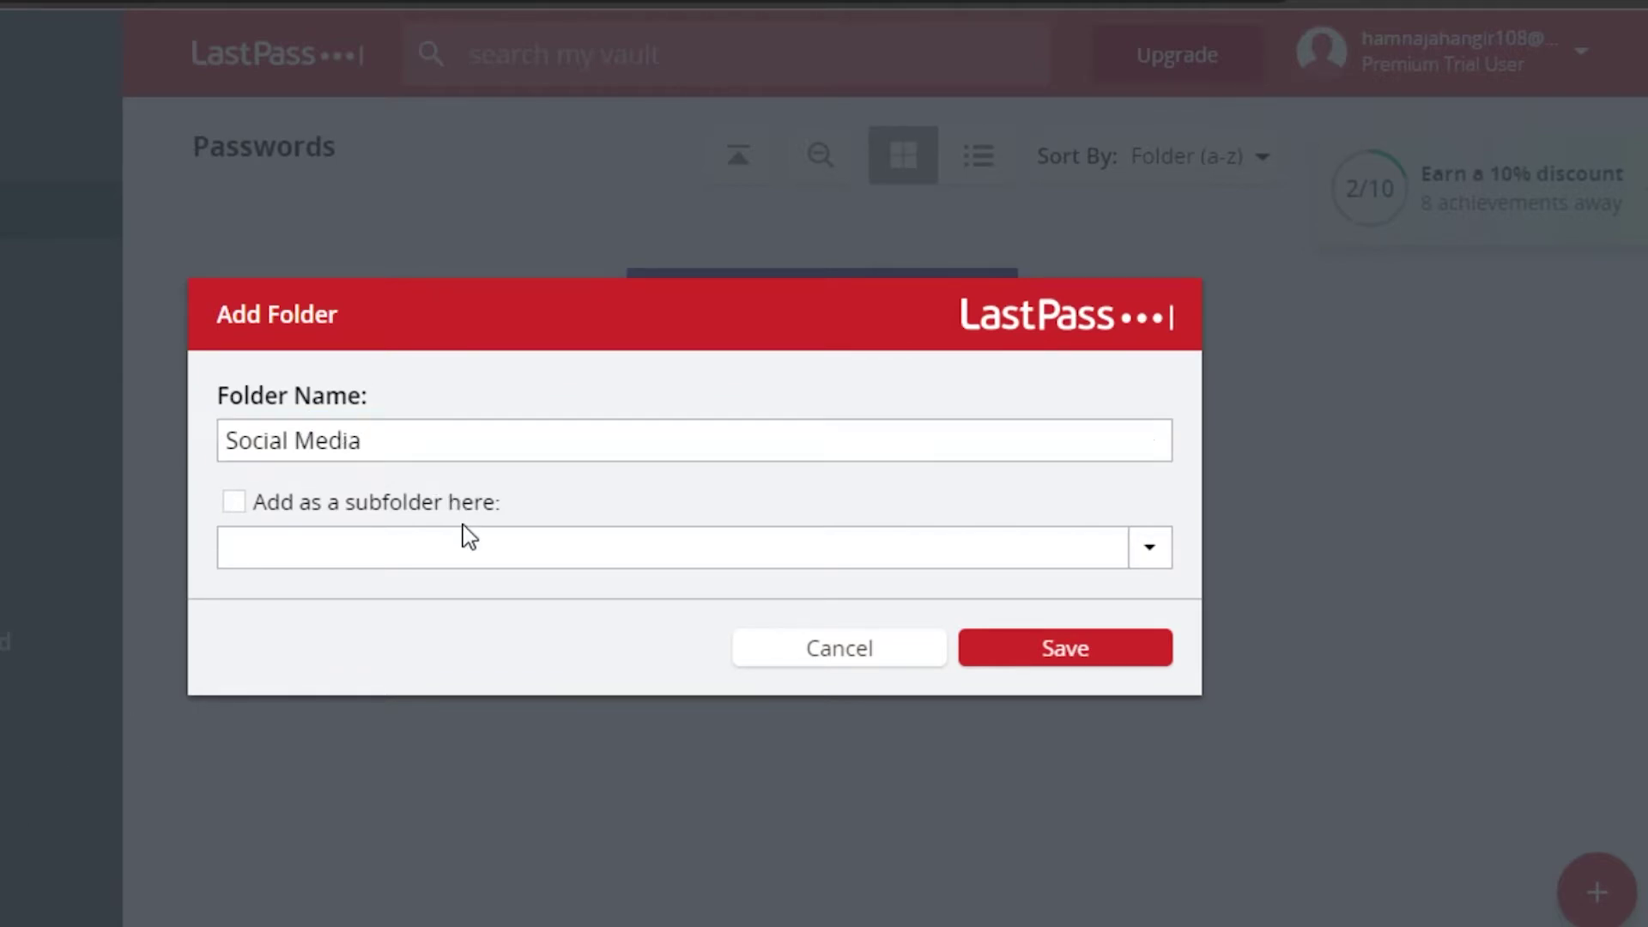
{"action": "left_click", "coordinate": [467, 445]}
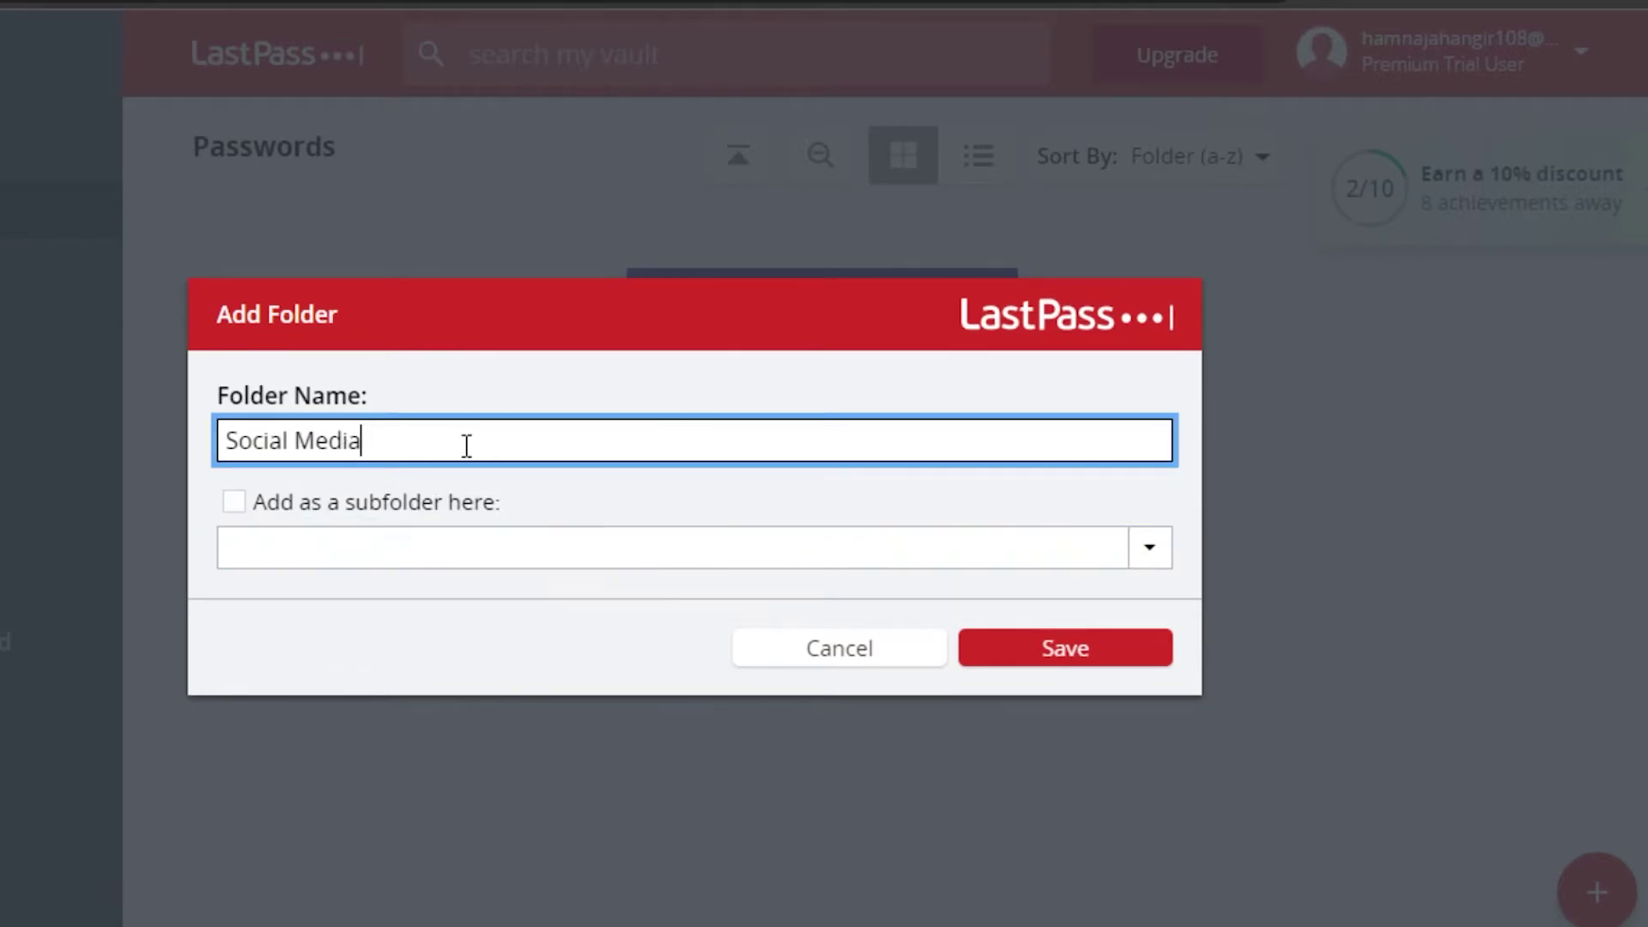
{"action": "left_click", "coordinate": [1061, 660]}
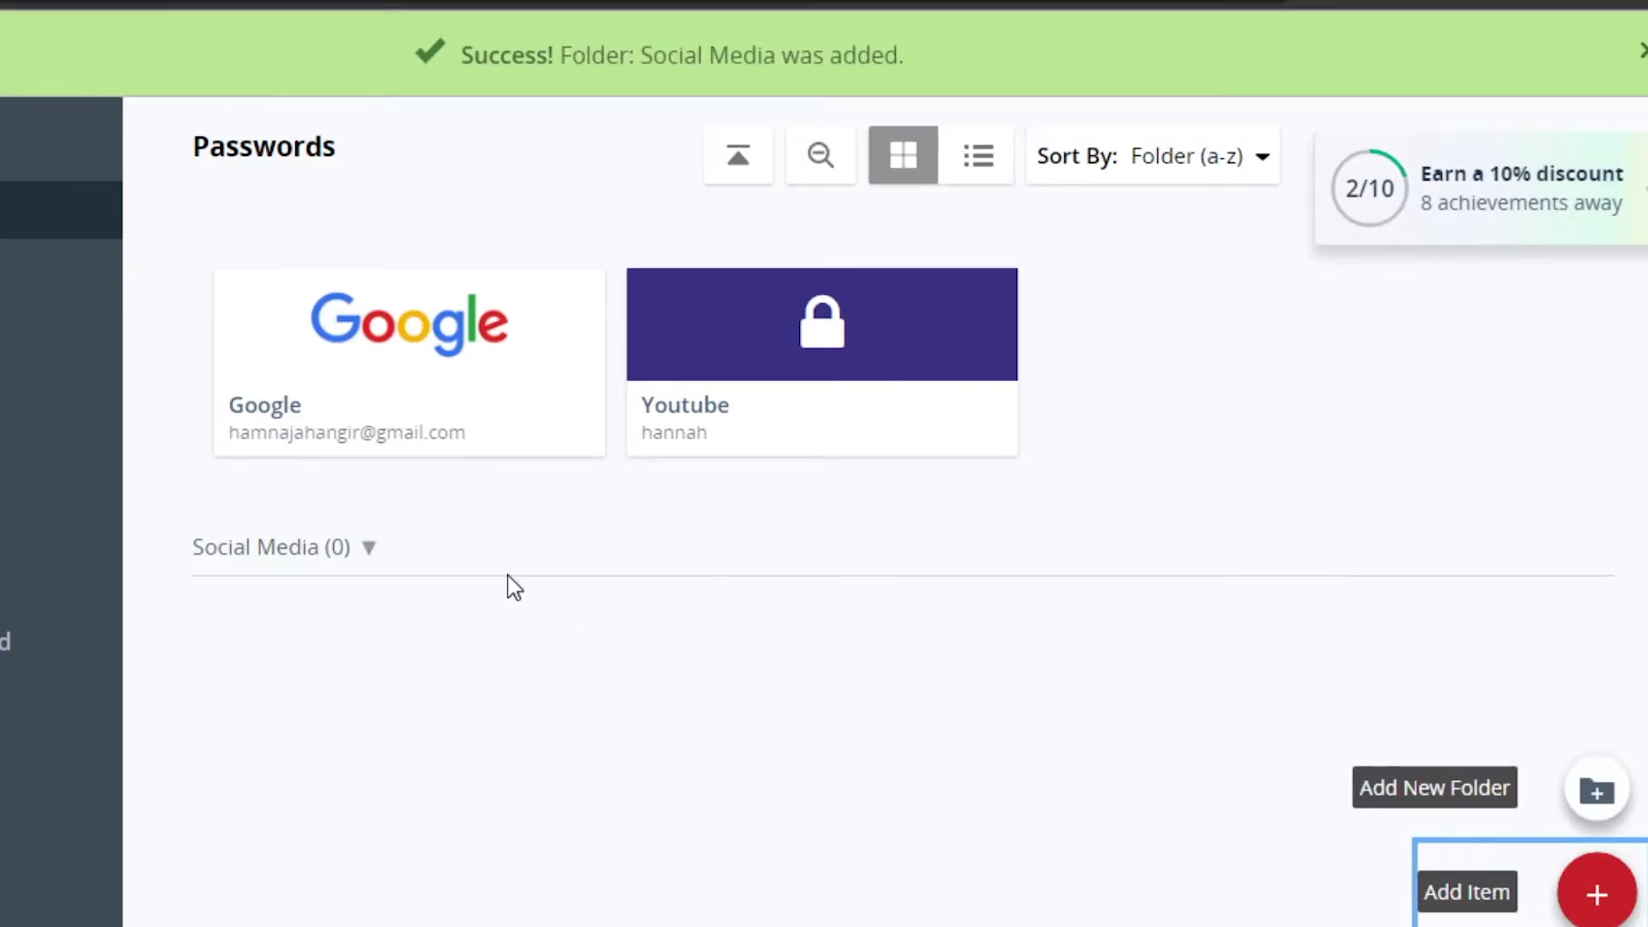
{"action": "left_click", "coordinate": [314, 554]}
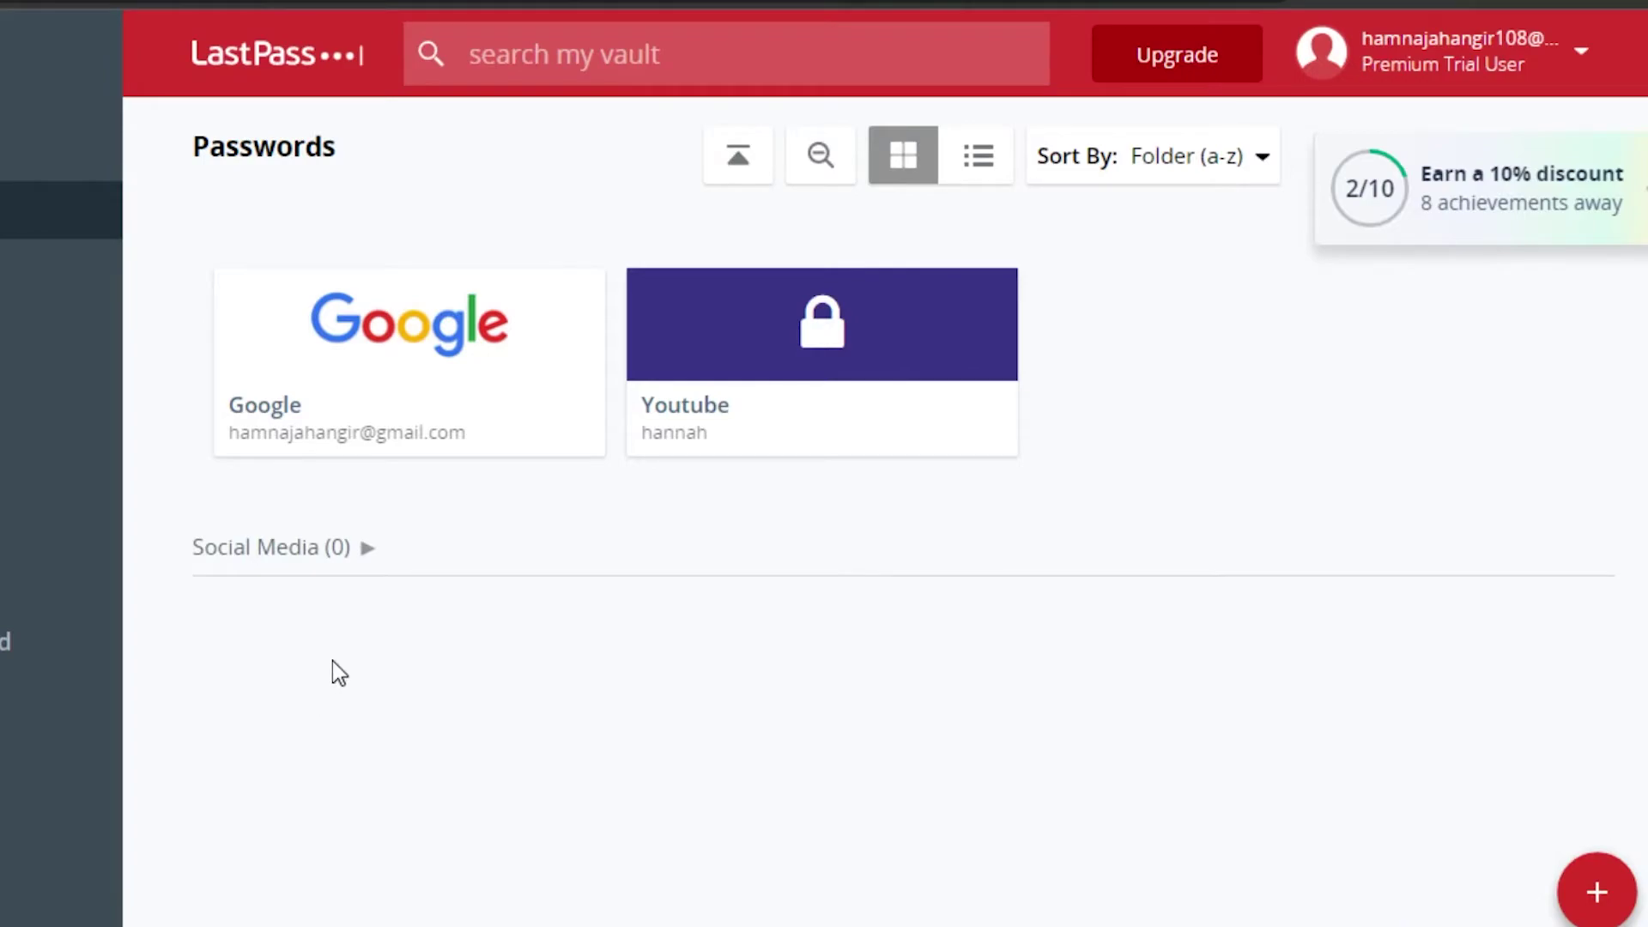
Step: Change the Youtube entry's folder to 'social media' and save it
{"action": "mouse_move", "coordinate": [813, 397]}
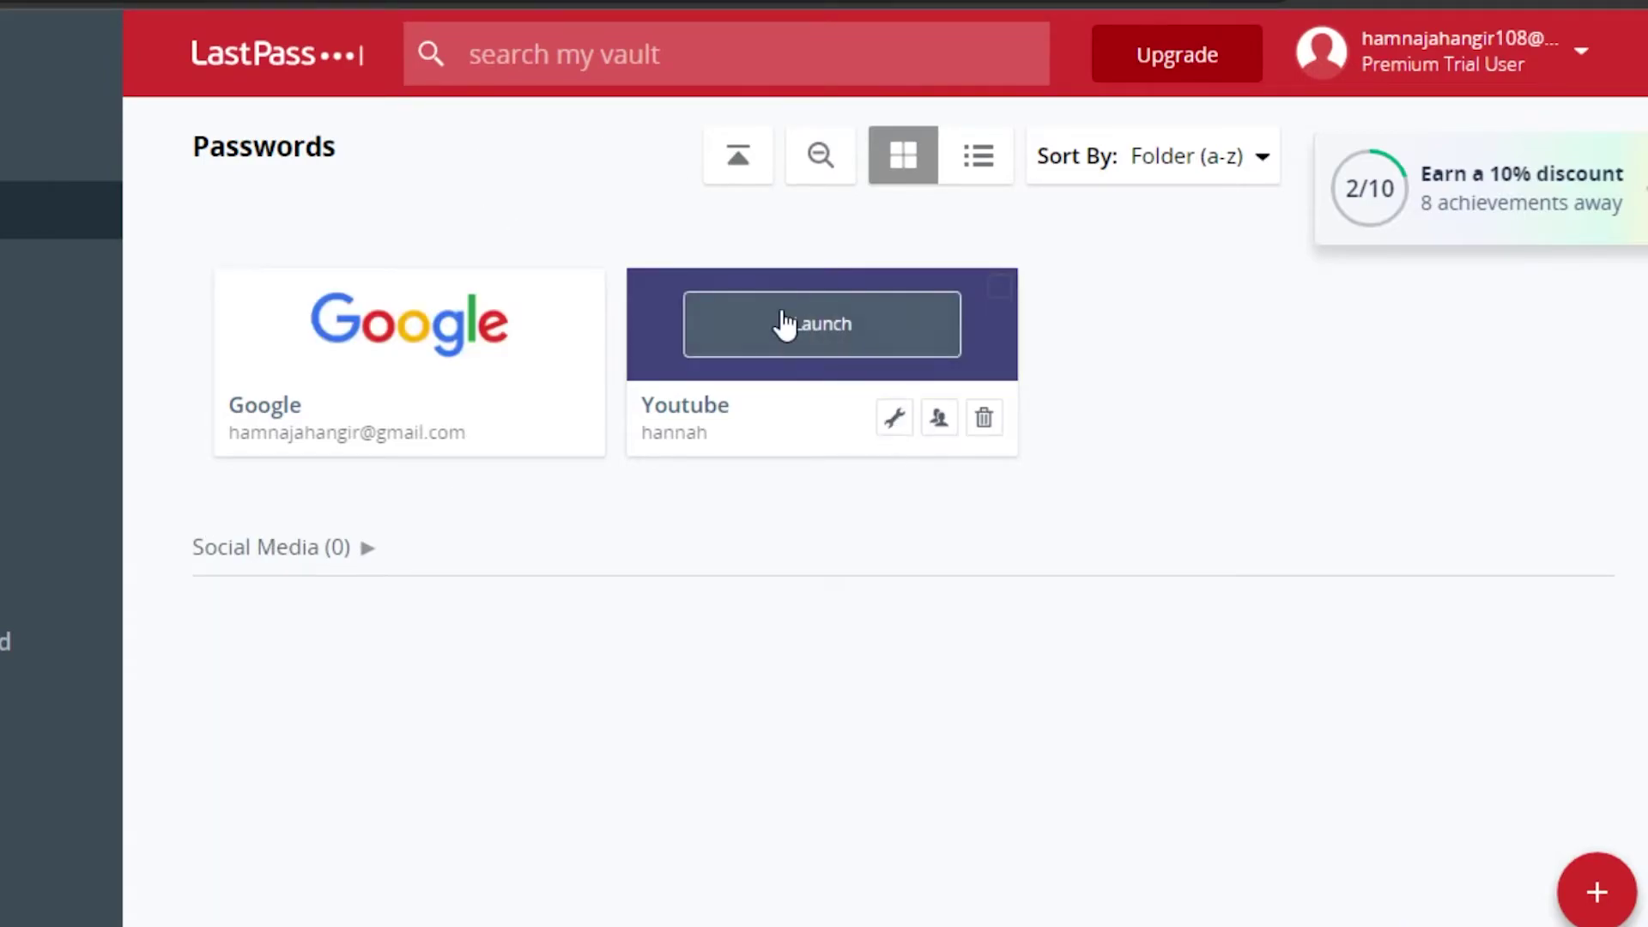
{"action": "left_click", "coordinate": [896, 421]}
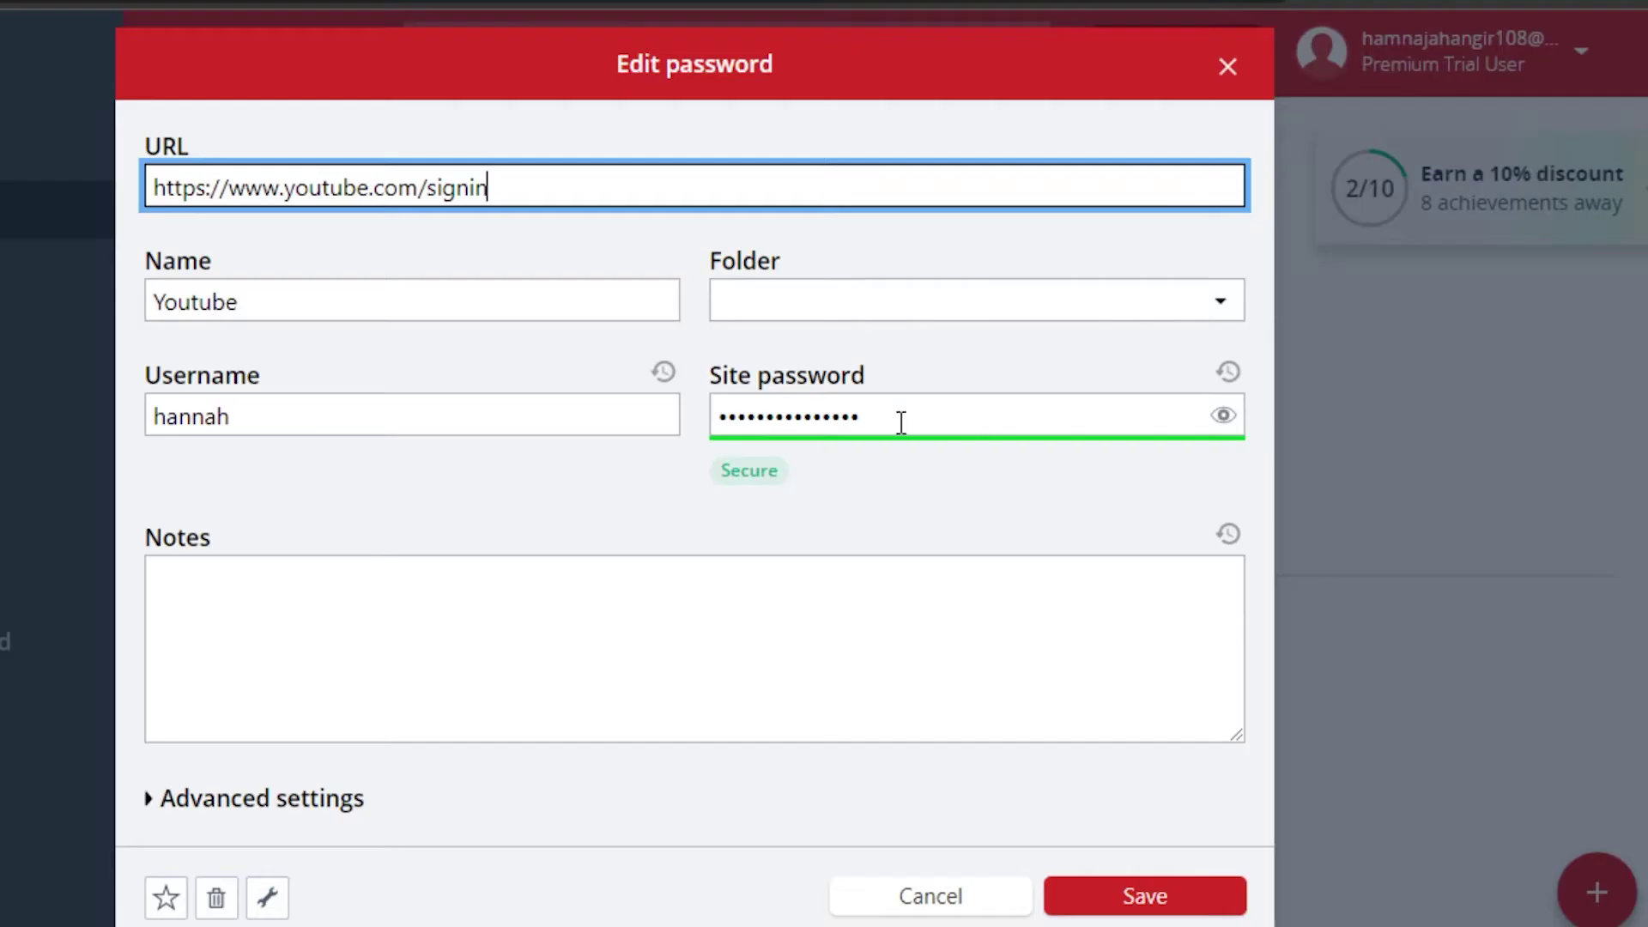
{"action": "left_click", "coordinate": [777, 298]}
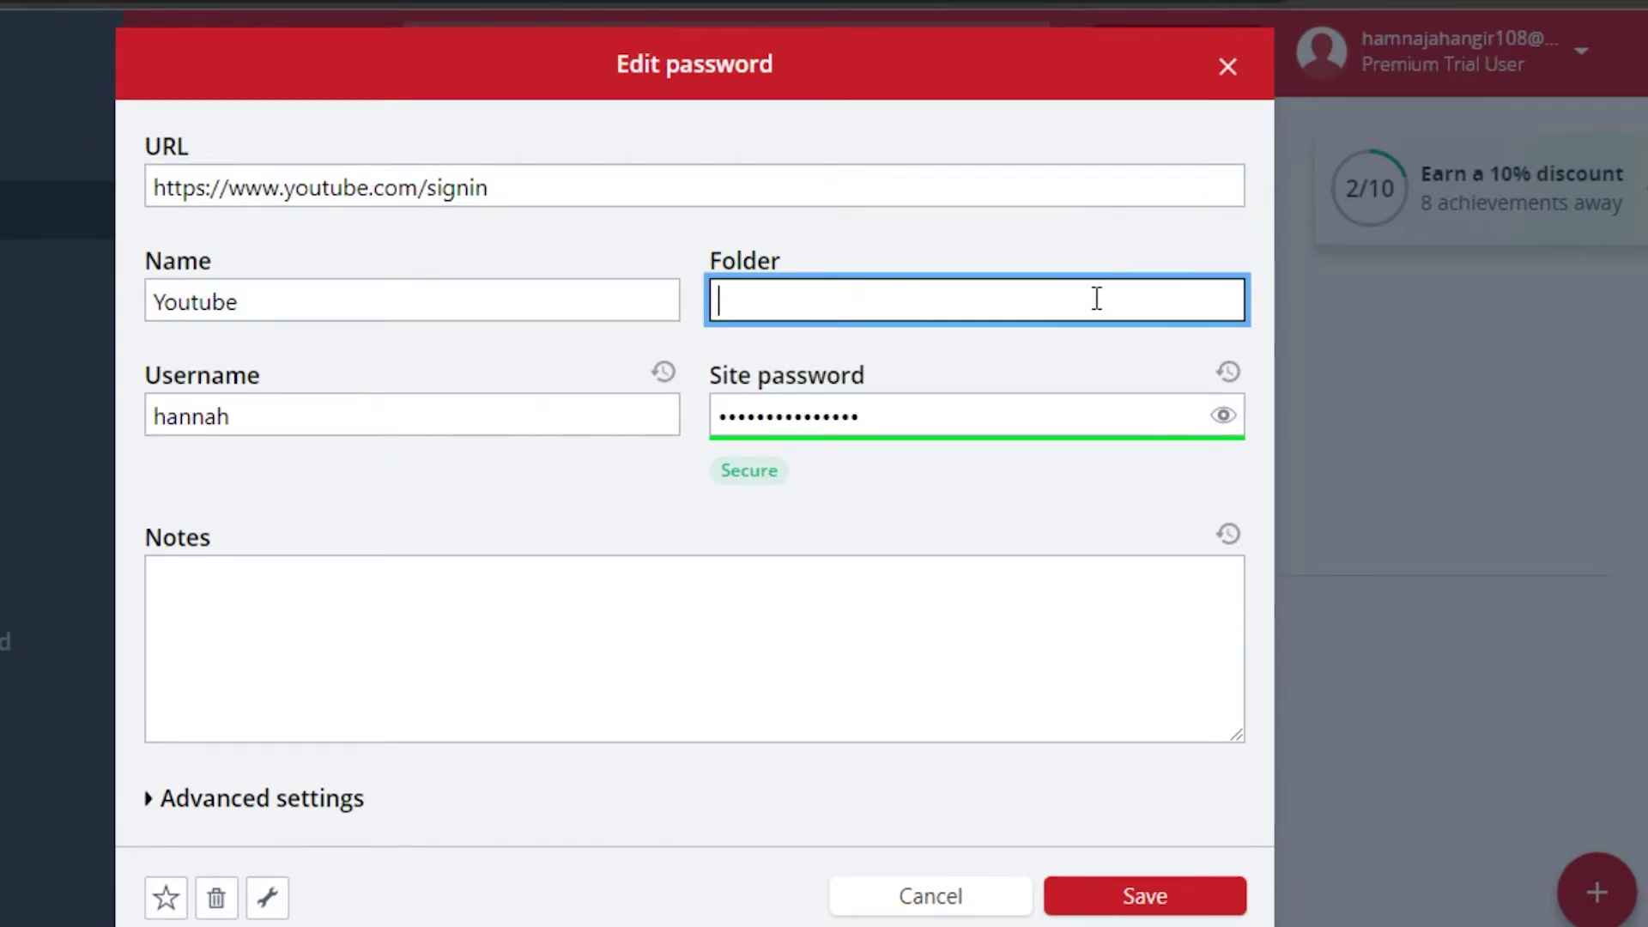
{"action": "type", "text": "social media"}
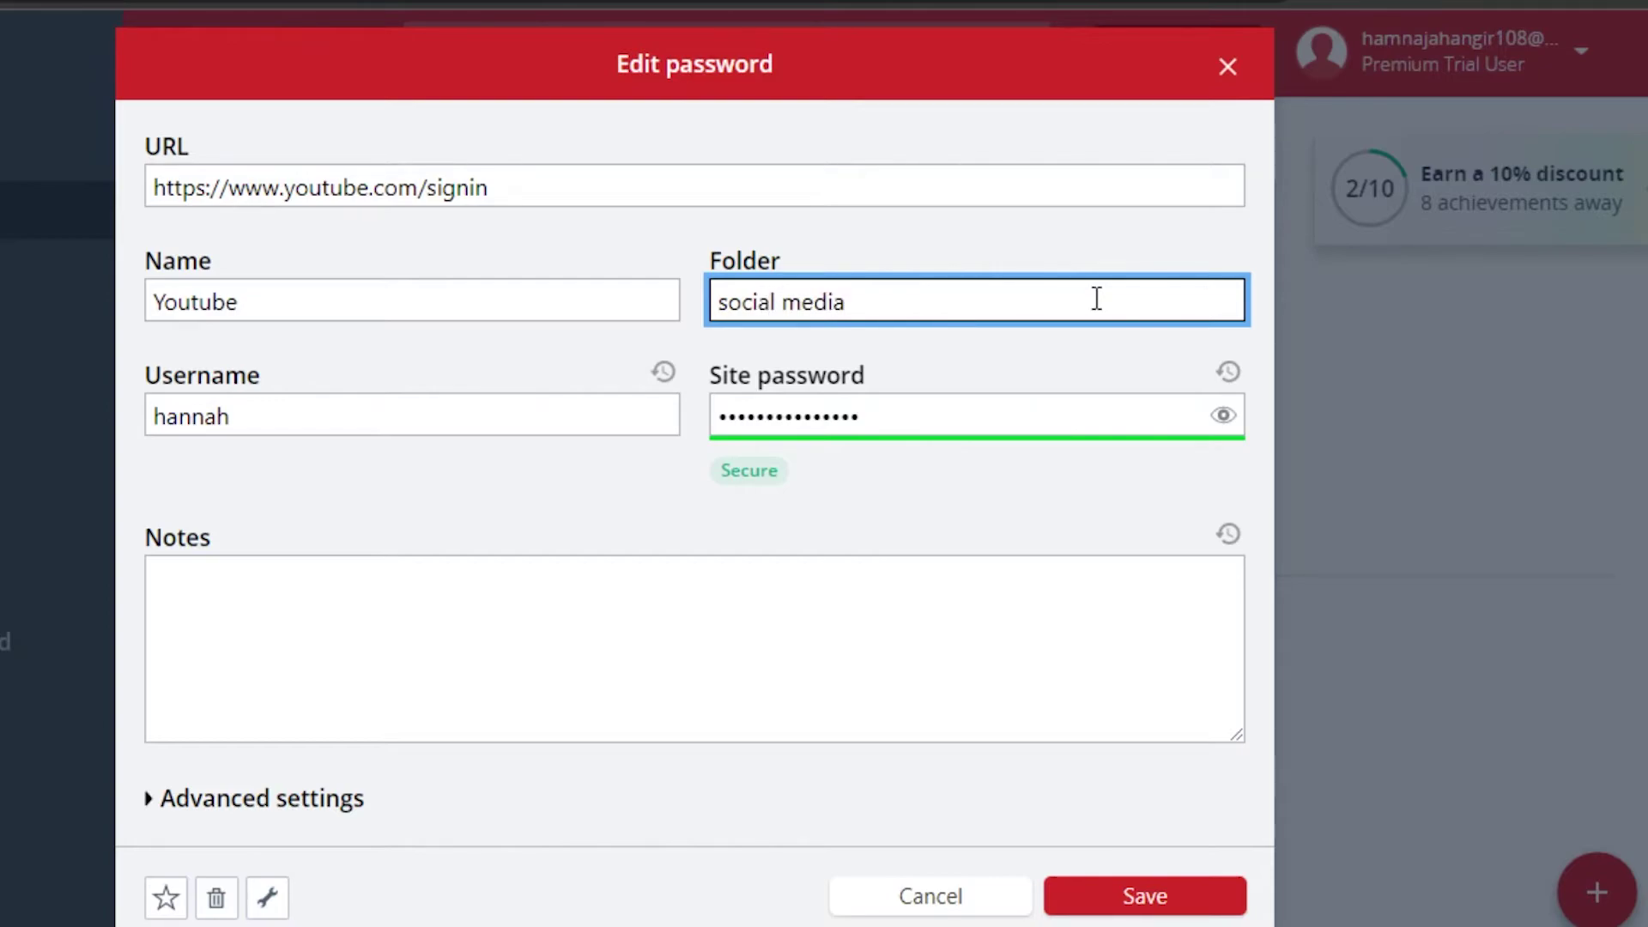
{"action": "left_click", "coordinate": [1195, 903]}
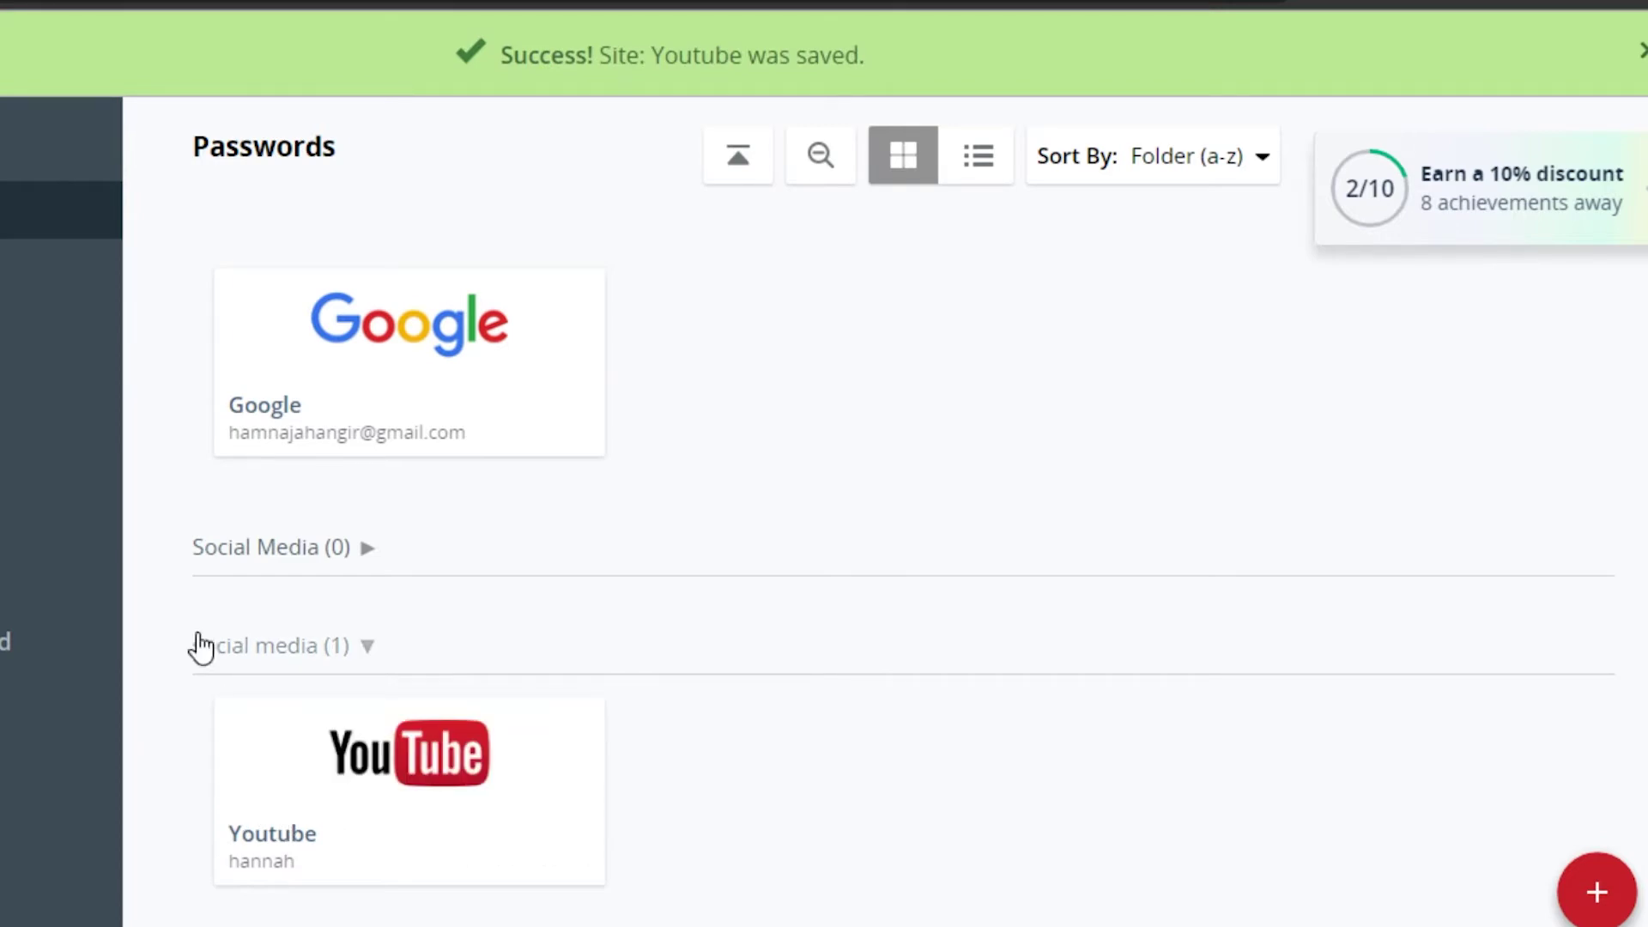
{"action": "left_click", "coordinate": [544, 806]}
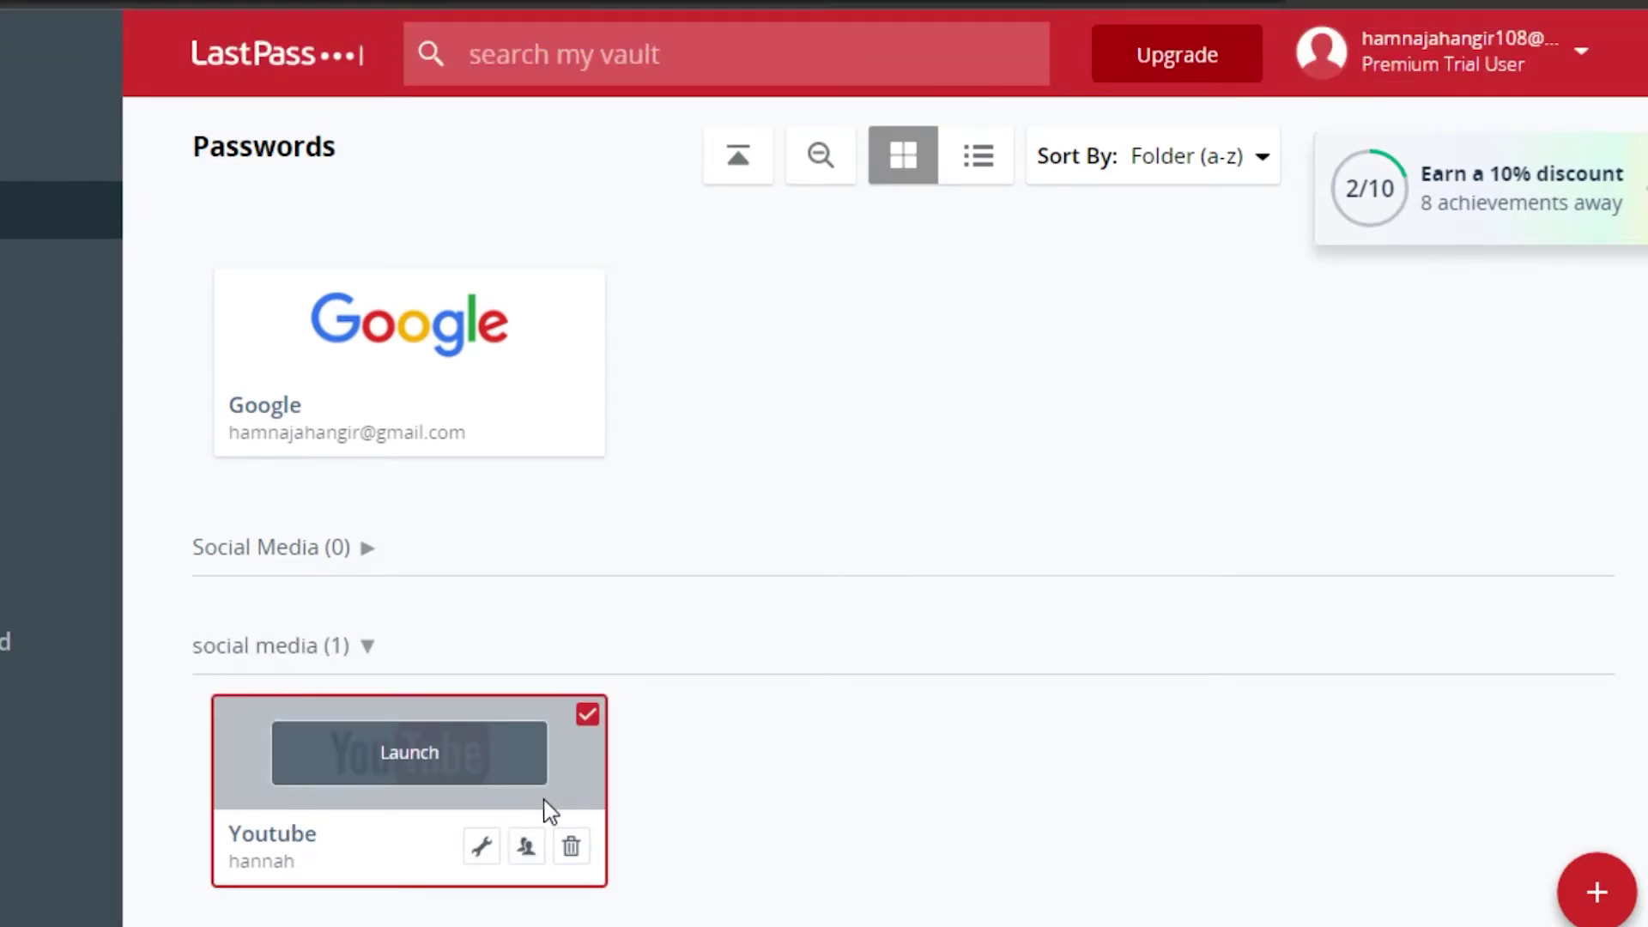
{"action": "left_click", "coordinate": [587, 714]}
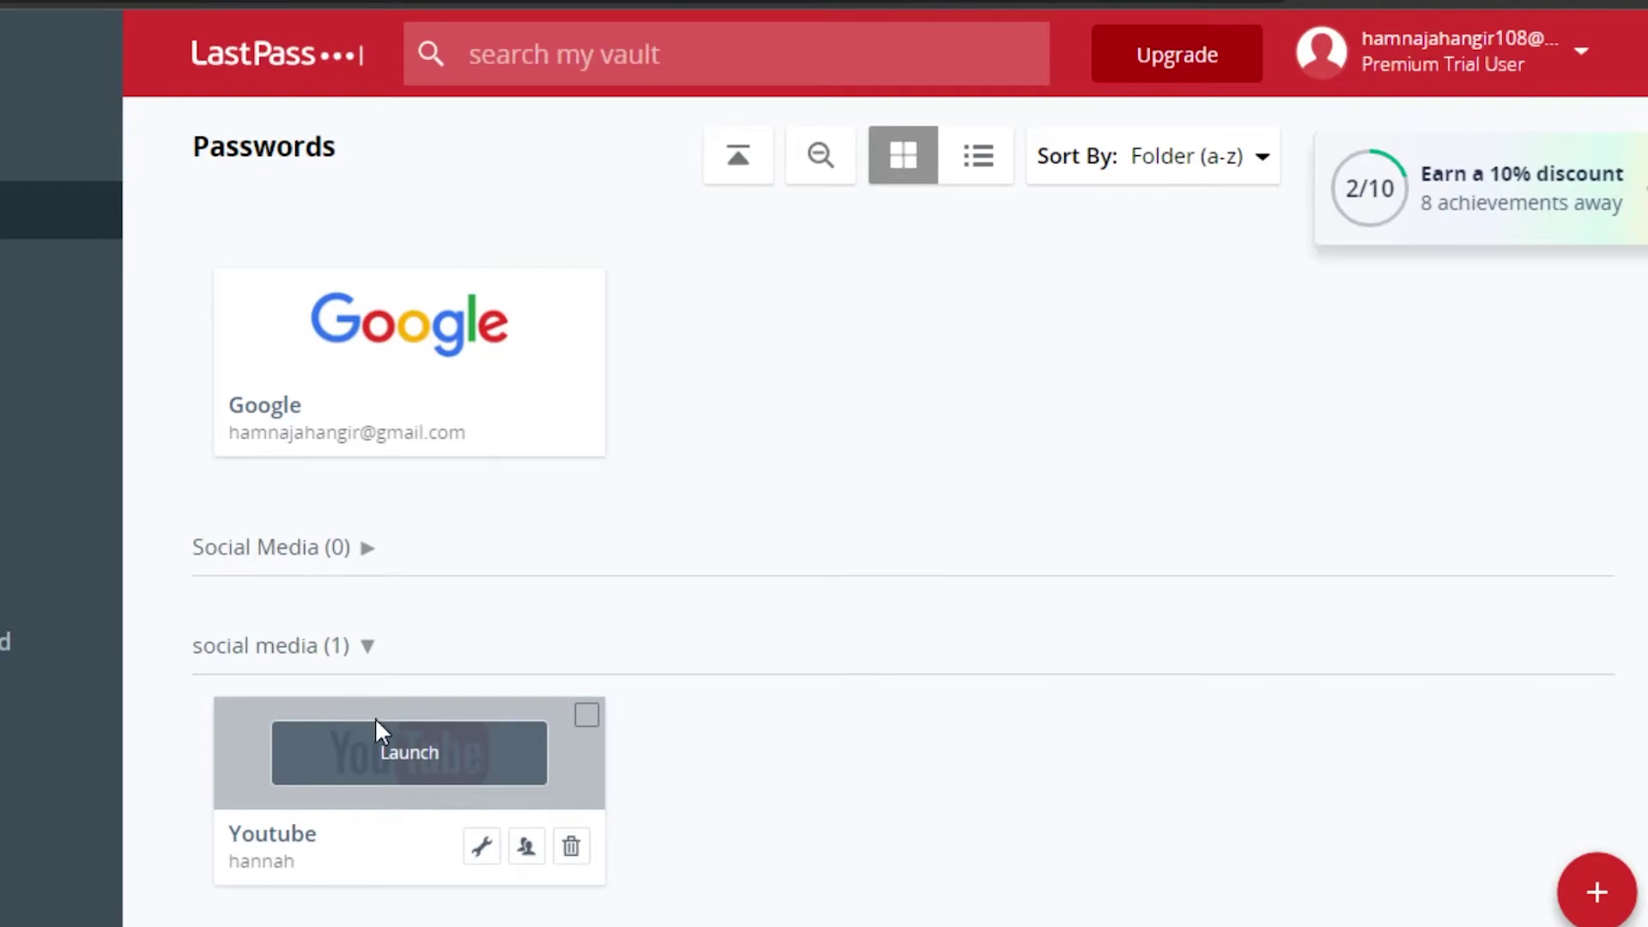
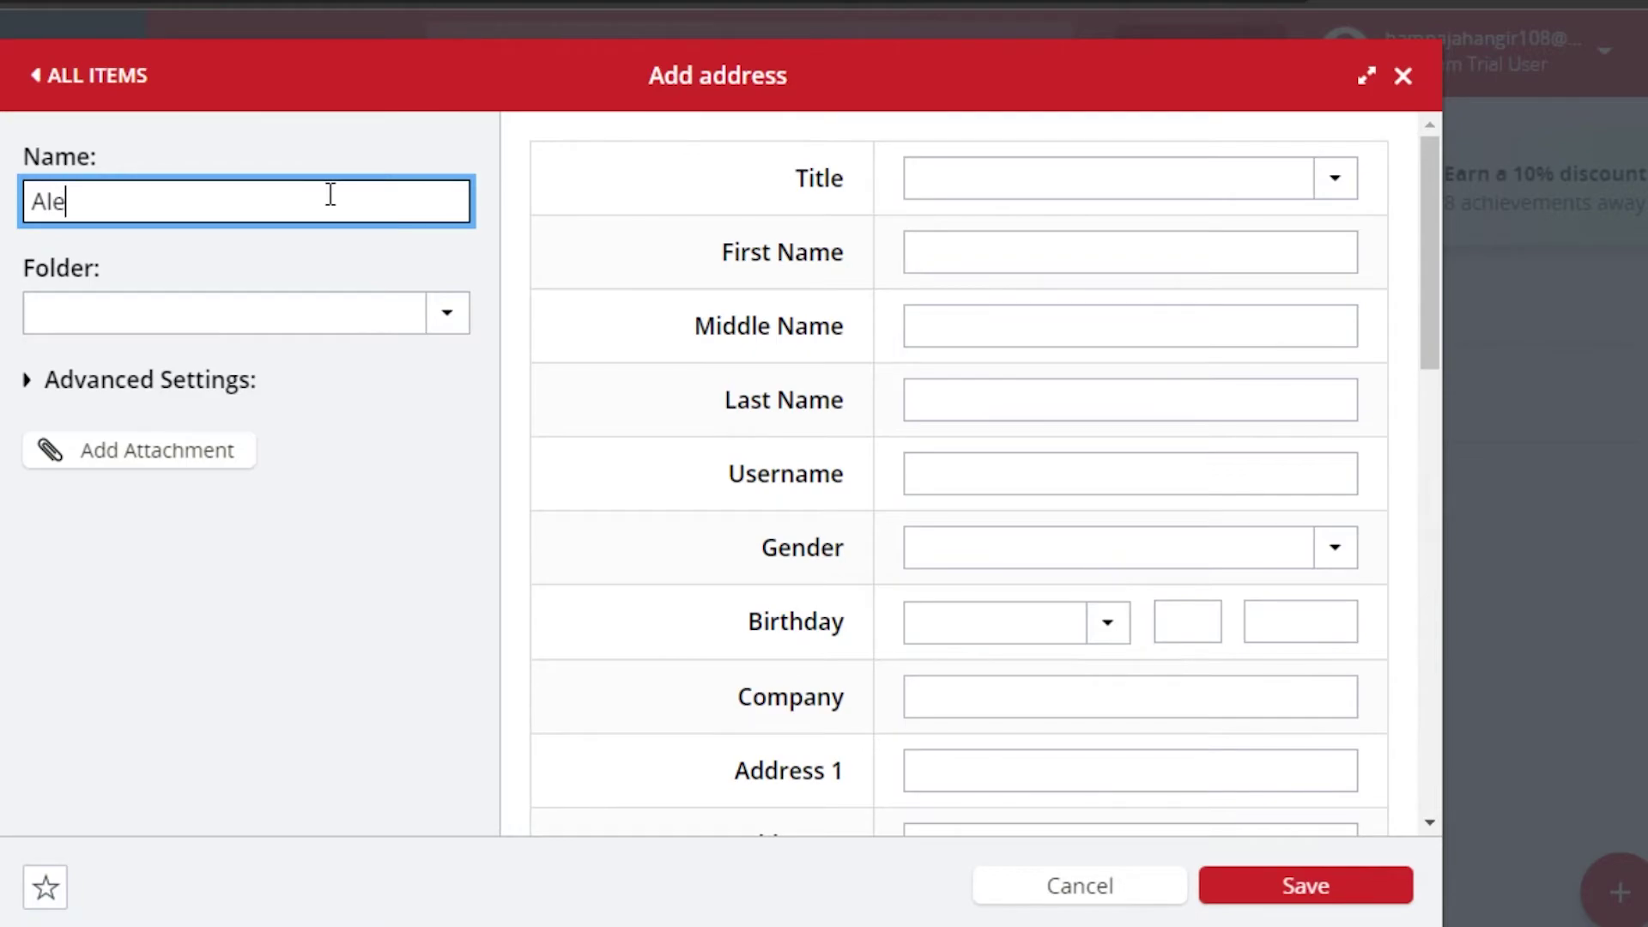
Step: Name the new address entry 'client', set the title to Mr, and enter the first name
{"action": "left_click", "coordinate": [438, 314]}
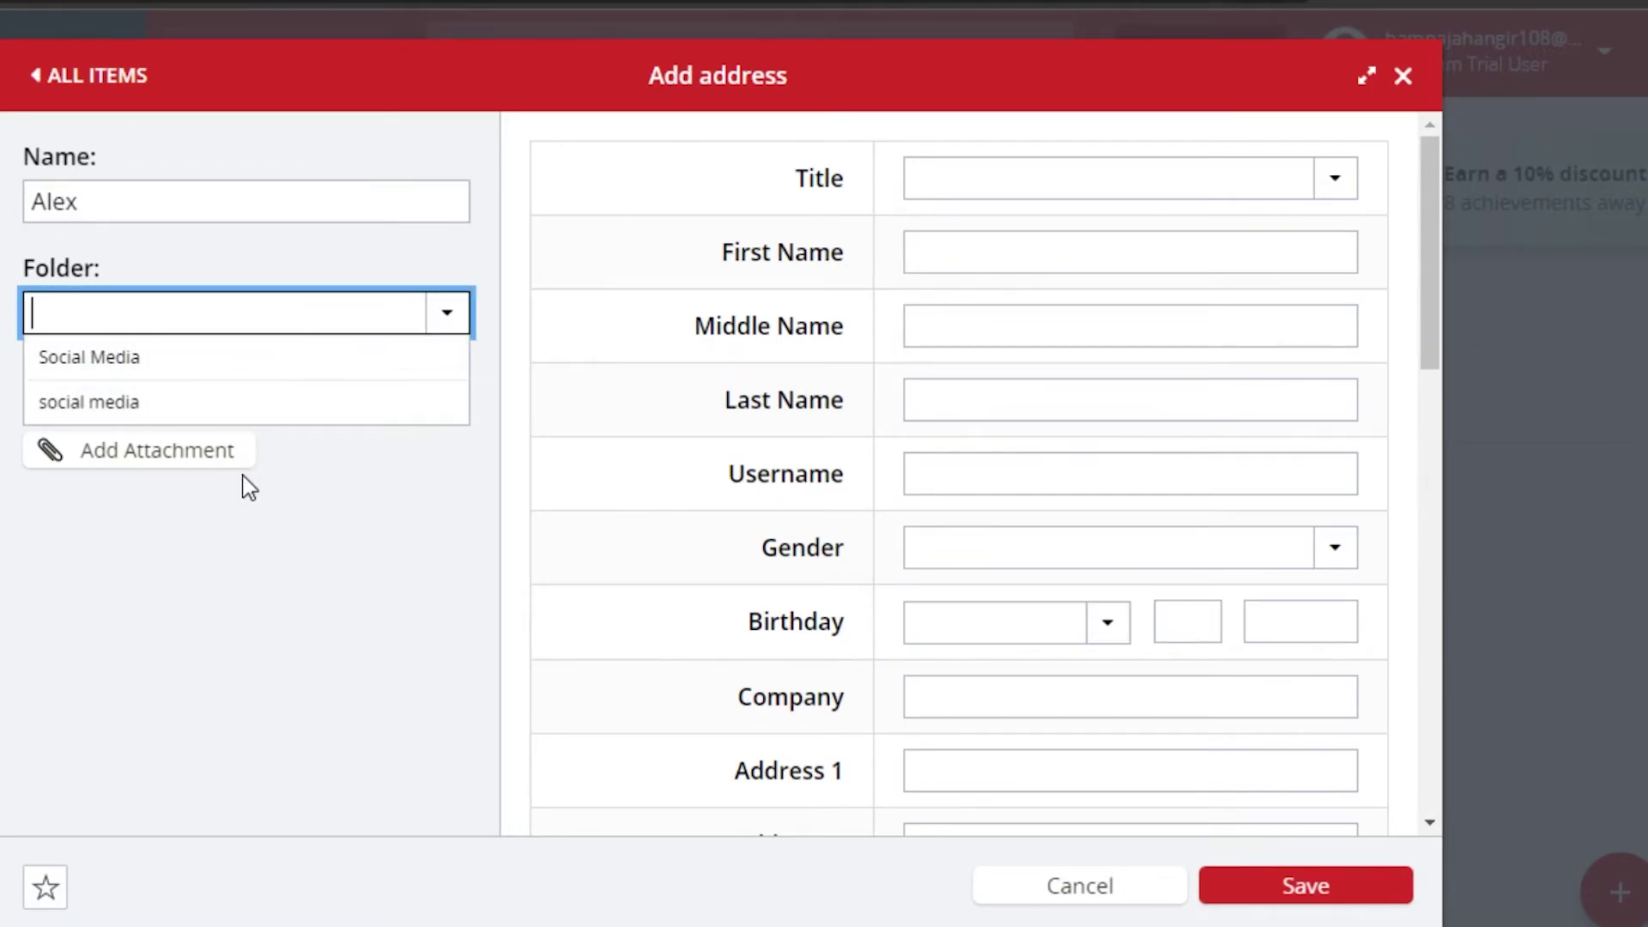
{"action": "left_click", "coordinate": [269, 583]}
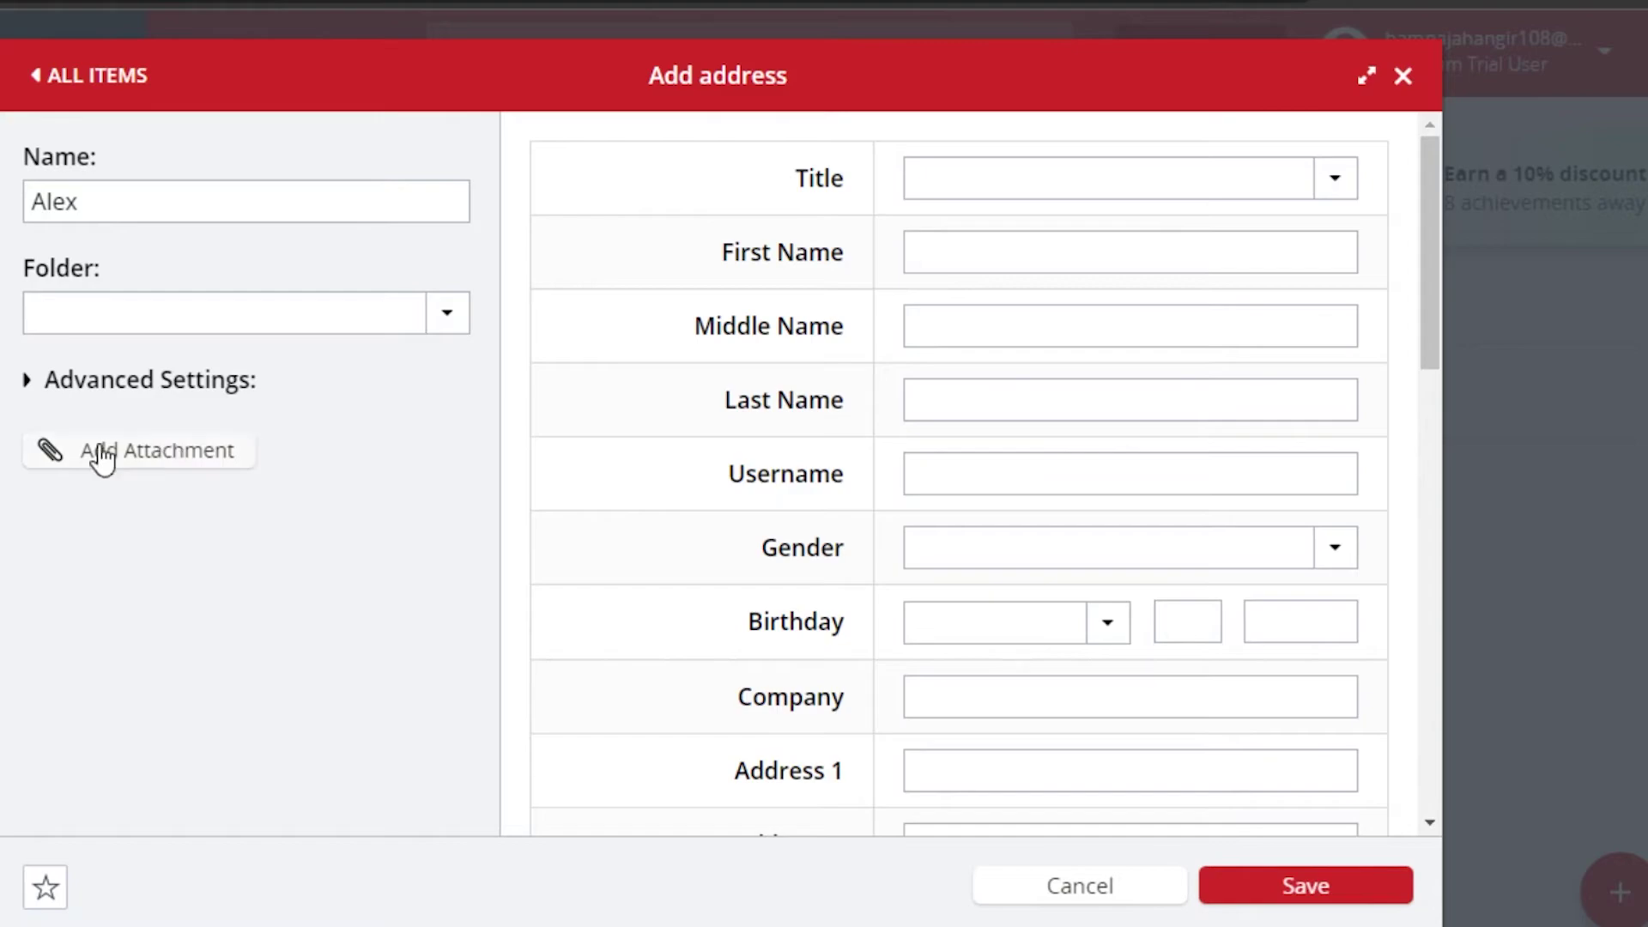
{"action": "left_click", "coordinate": [1062, 175]}
{"action": "left_click", "coordinate": [1033, 247]}
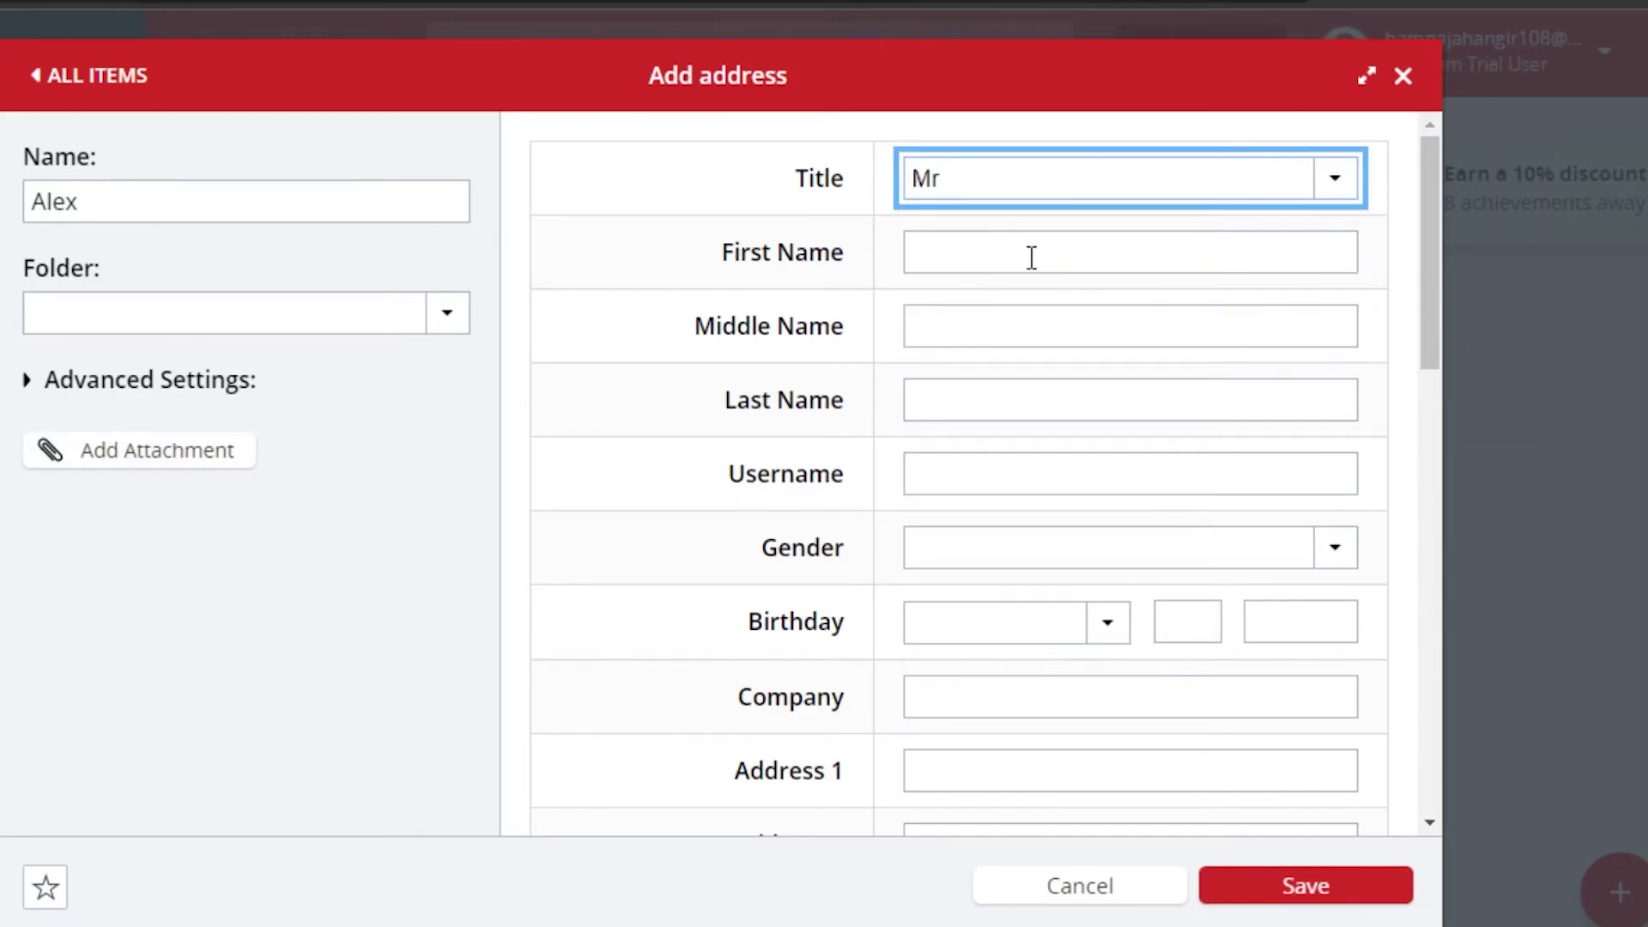
{"action": "left_click", "coordinate": [954, 247]}
{"action": "left_click", "coordinate": [99, 202]}
{"action": "key", "text": "BackSpace"}
{"action": "key", "text": "BackSpace"}
{"action": "key", "text": "BackSpace"}
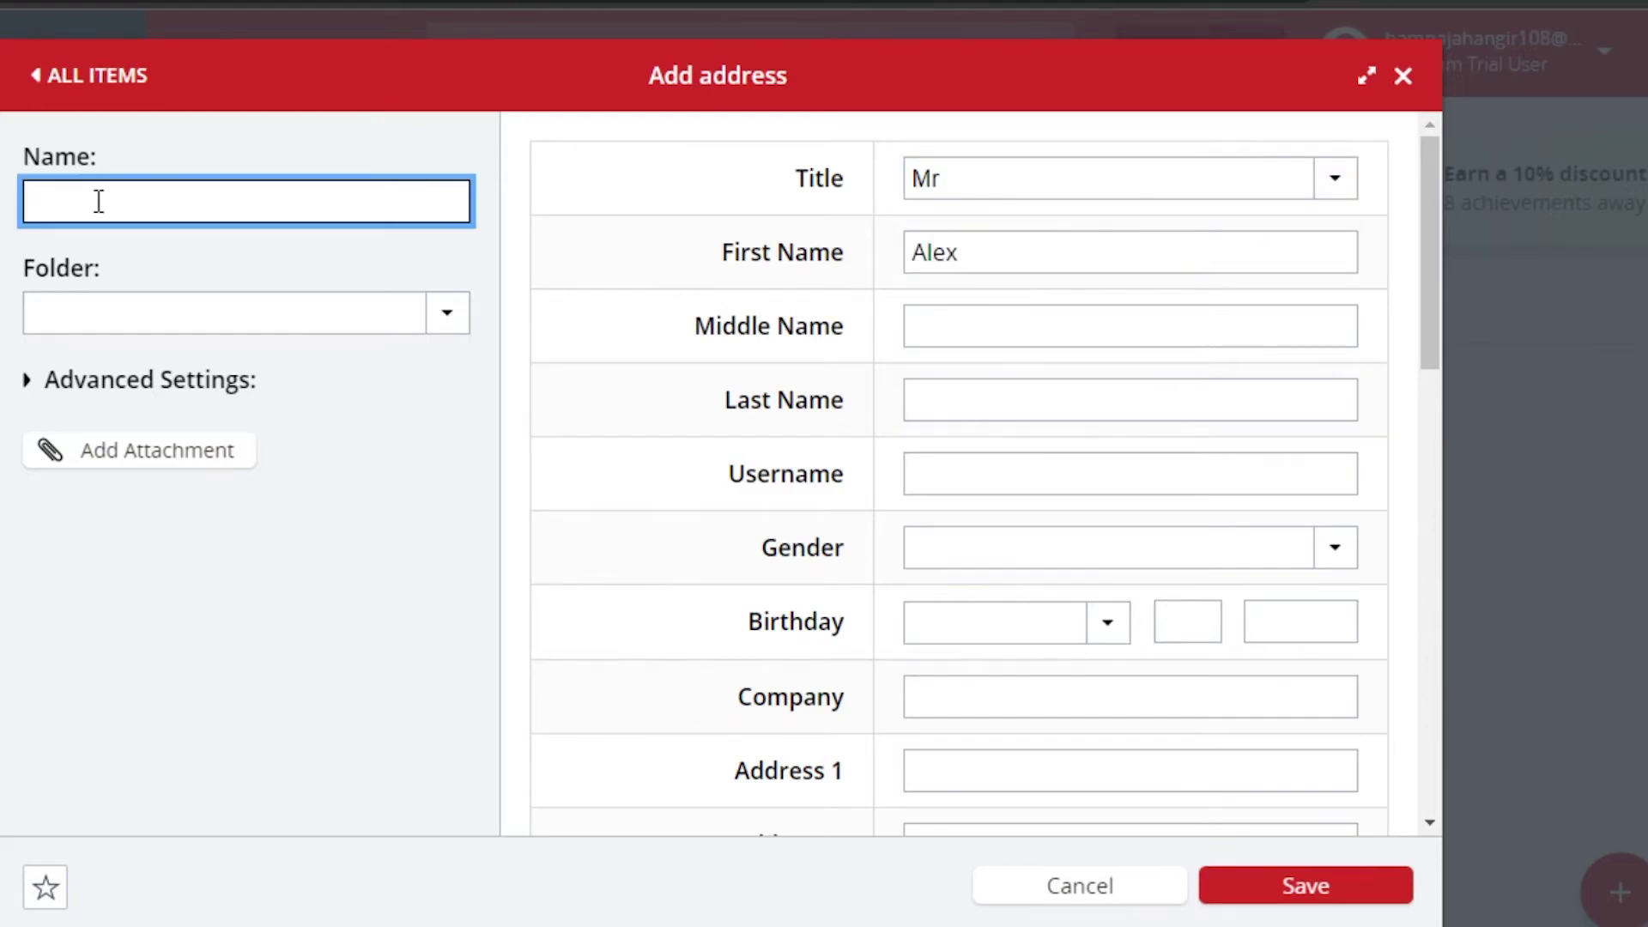
{"action": "type", "text": "client"}
Step: Fill in the person's middle and last names and save the address entry
{"action": "left_click", "coordinate": [944, 335]}
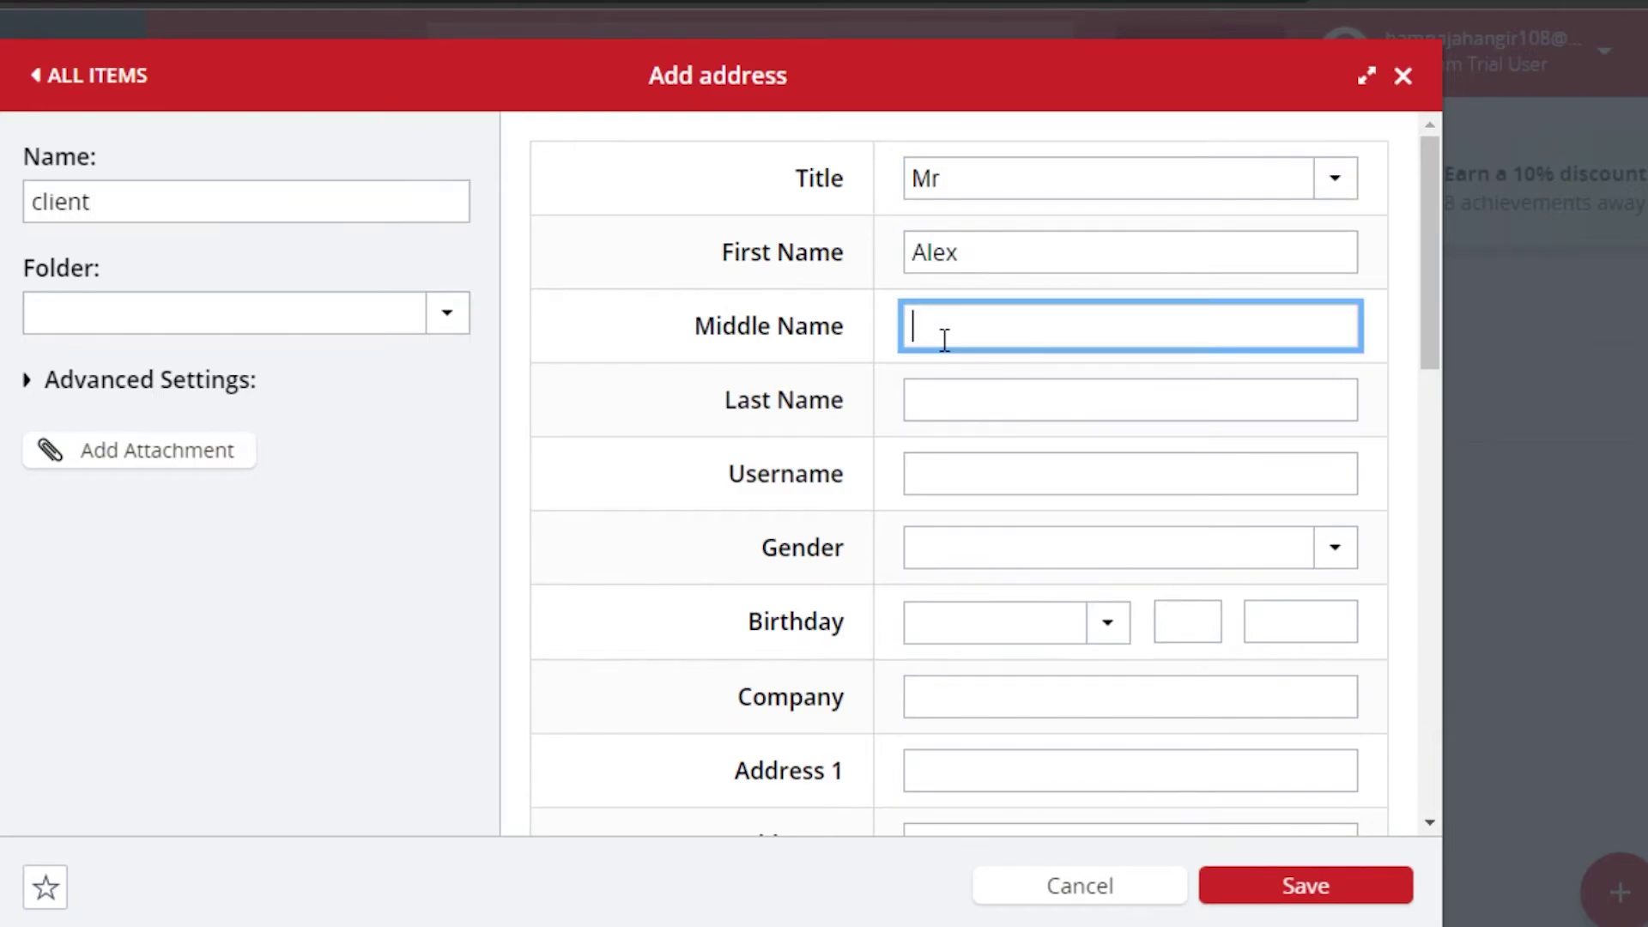
{"action": "left_click", "coordinate": [952, 396]}
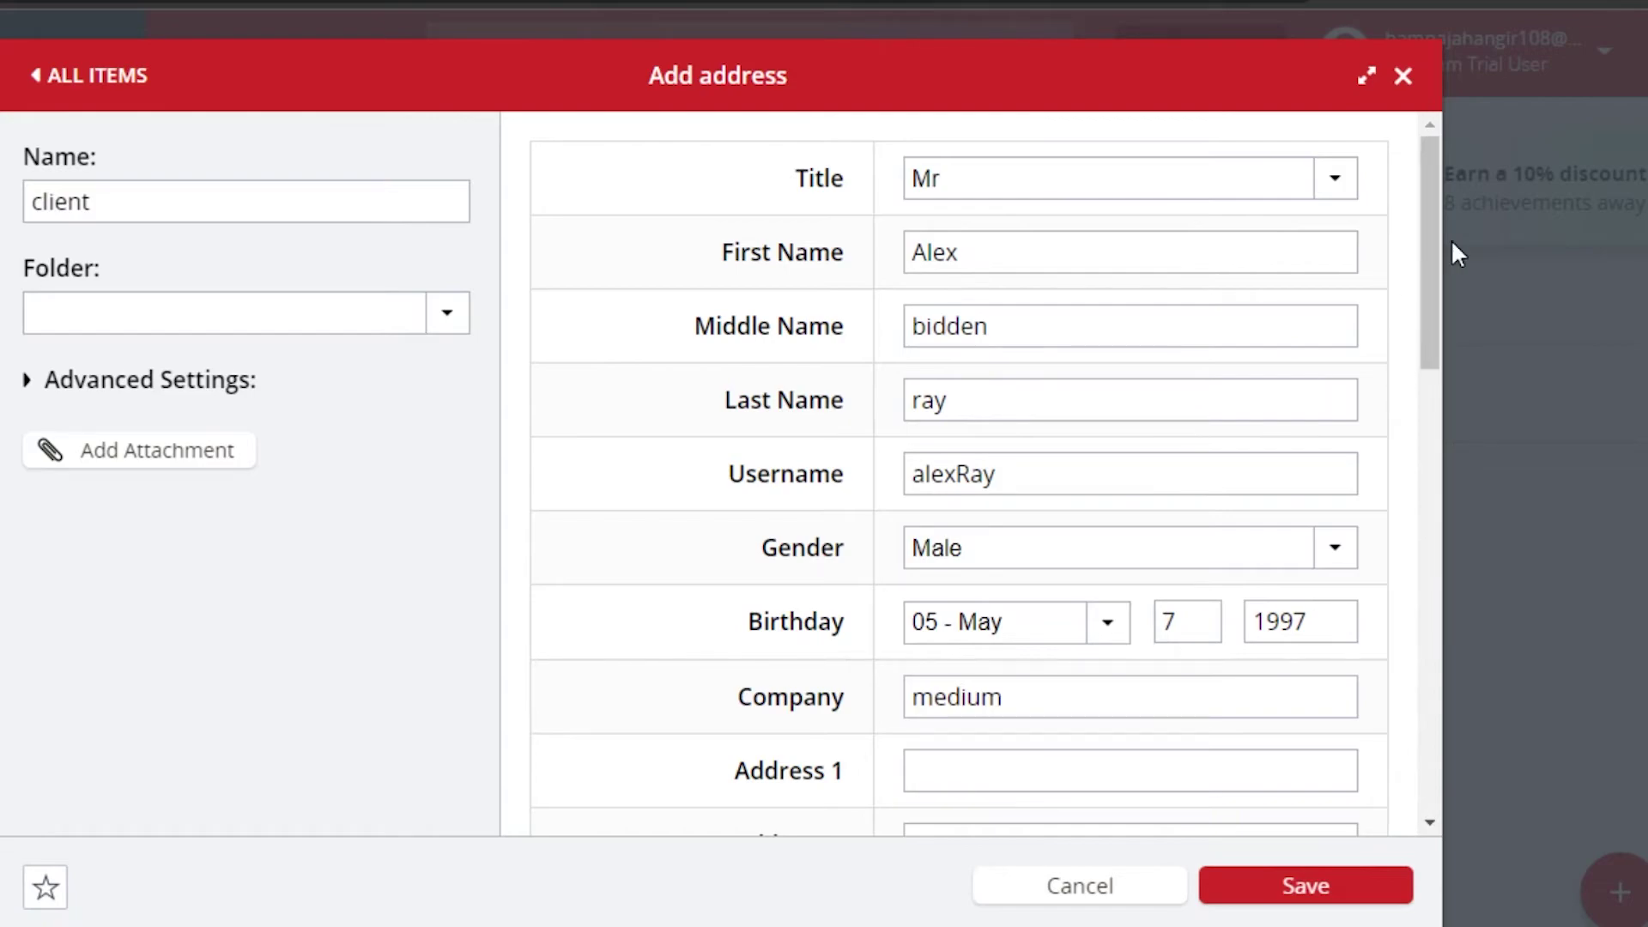
{"action": "left_click_drag", "start_coordinate": [1434, 245], "coordinate": [1430, 702]}
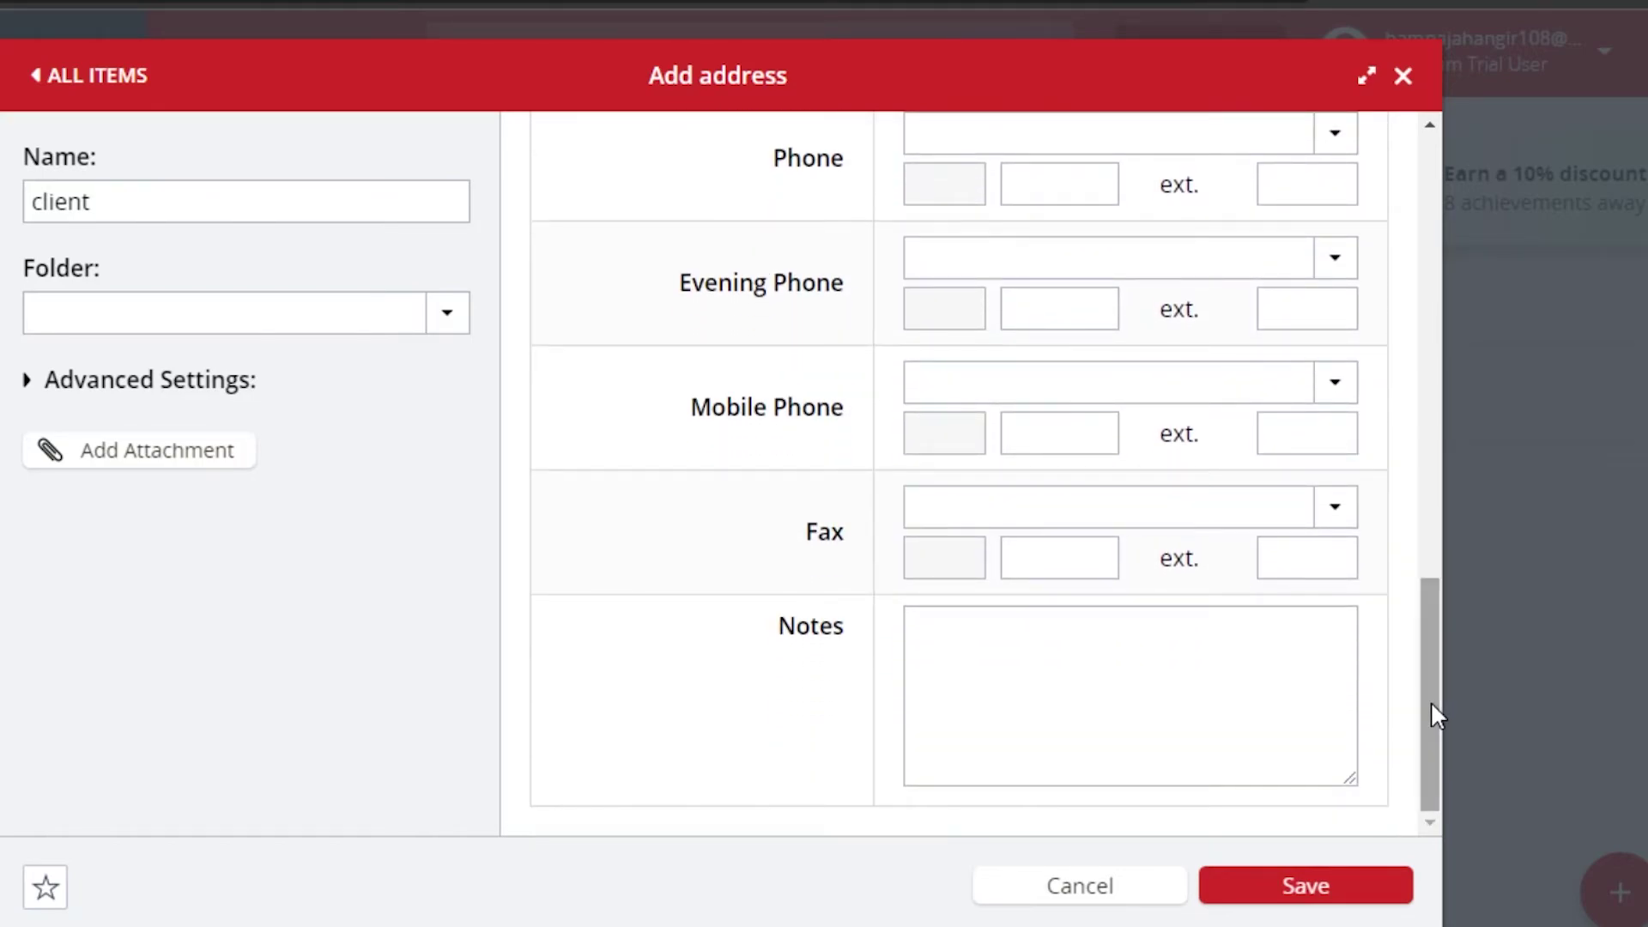
{"action": "left_click", "coordinate": [1338, 879]}
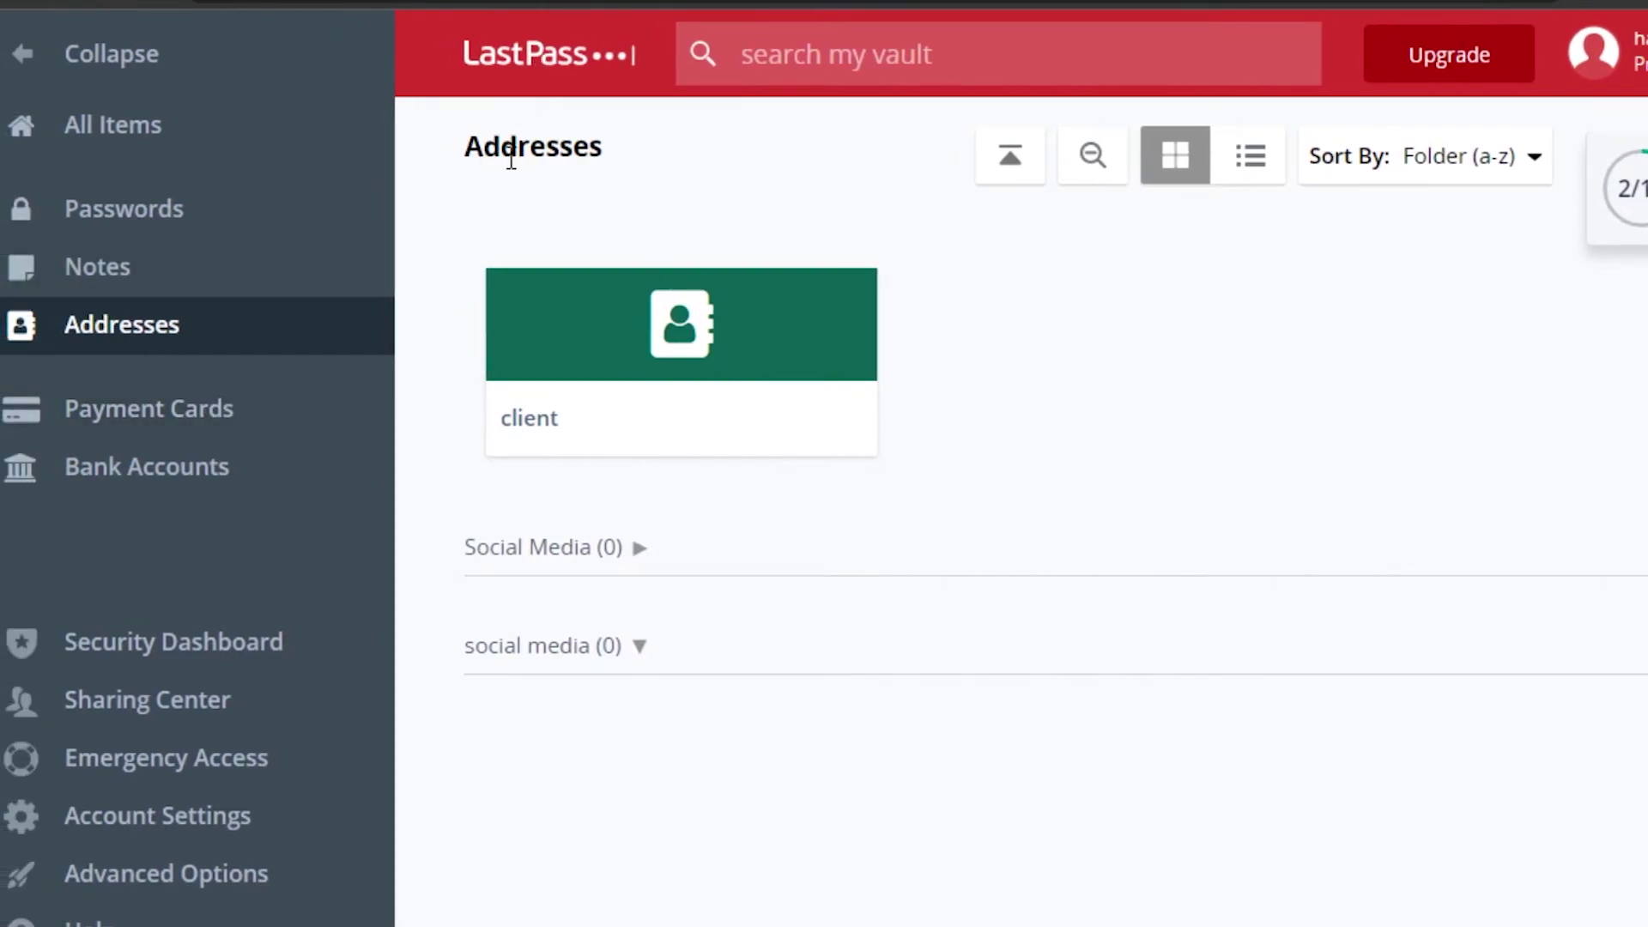
Step: Open a blank Add payment card form from the Payment Cards section
{"action": "left_click", "coordinate": [253, 424]}
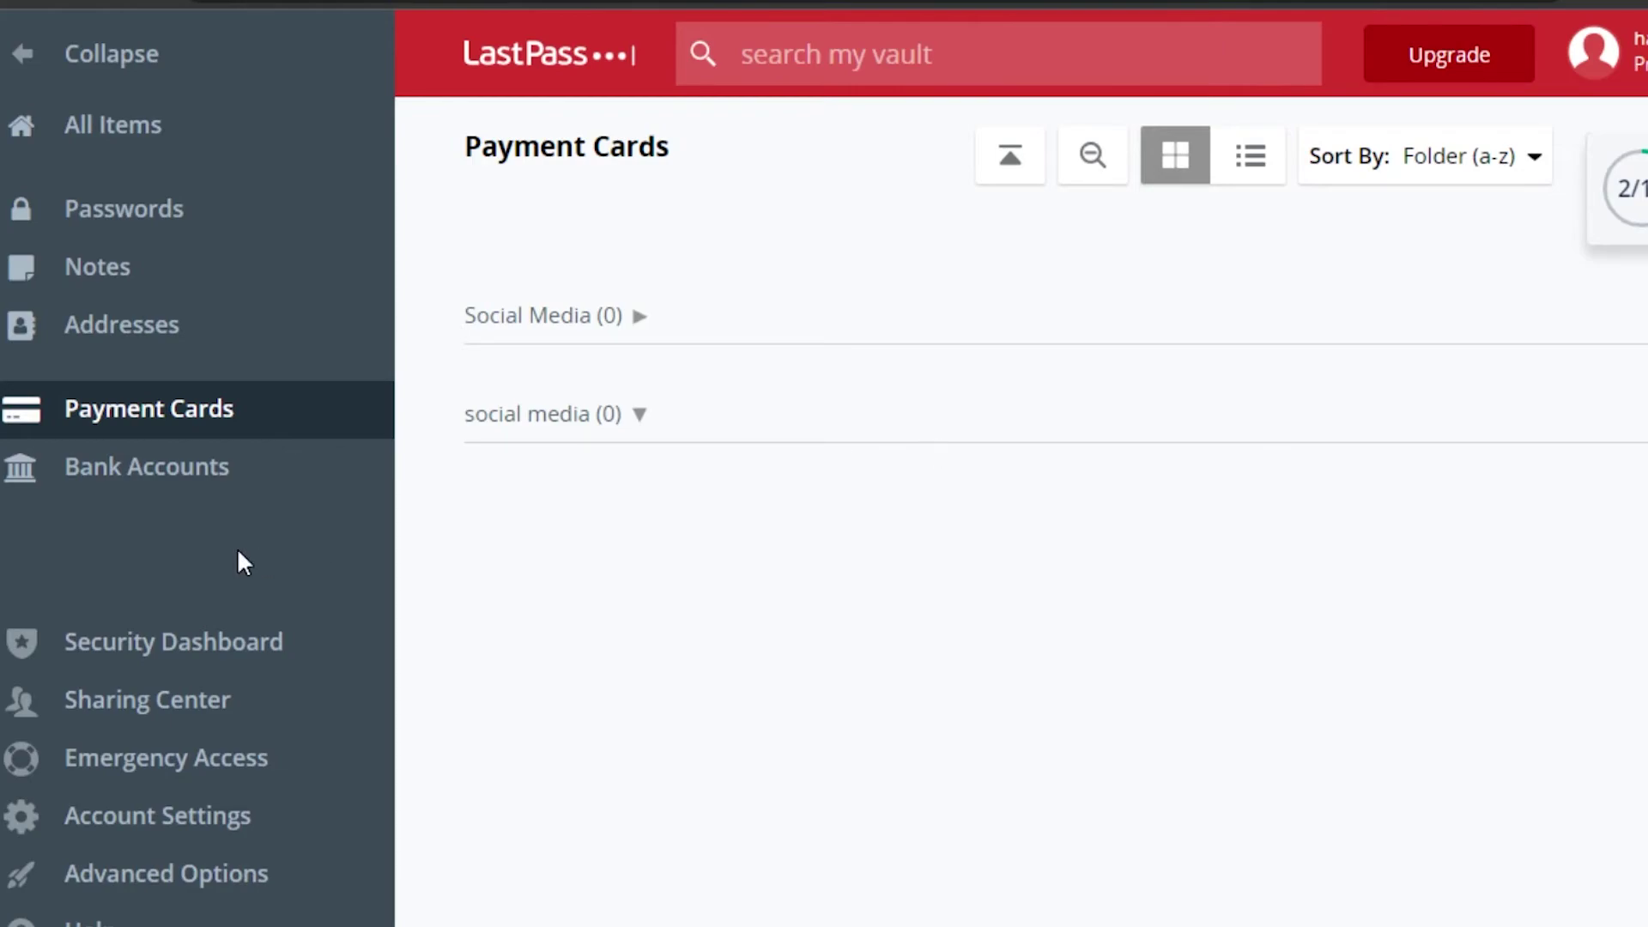
{"action": "left_click", "coordinate": [1617, 892]}
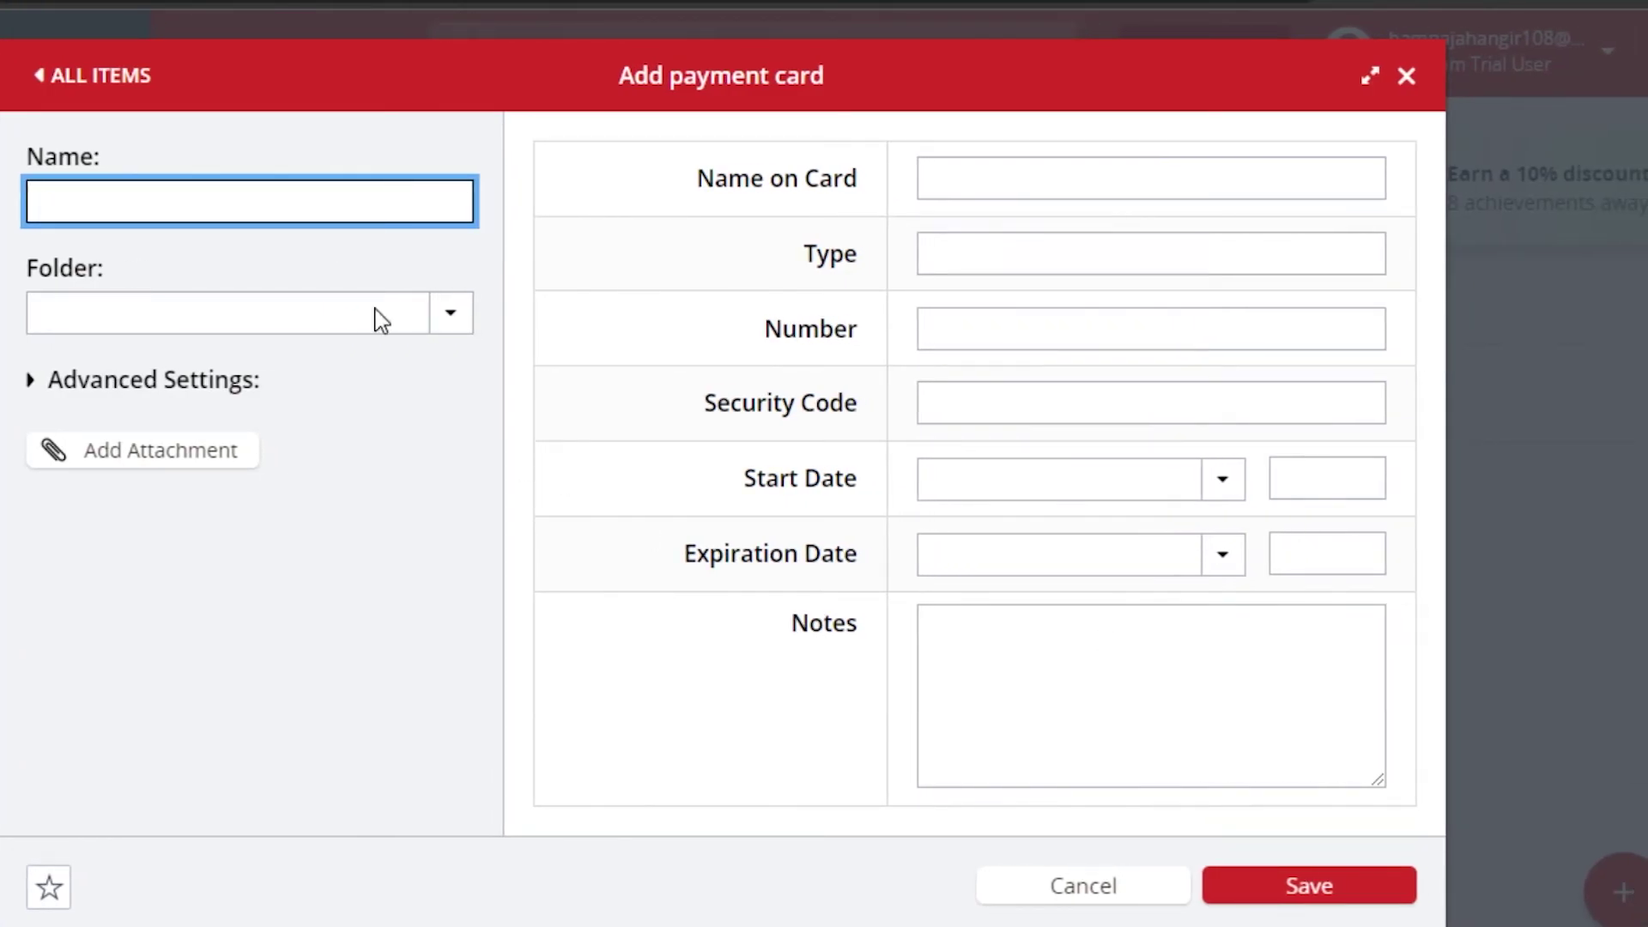
Step: Name the payment card 'debit card' and enter AXB as the name on card
{"action": "type", "text": "debit card"}
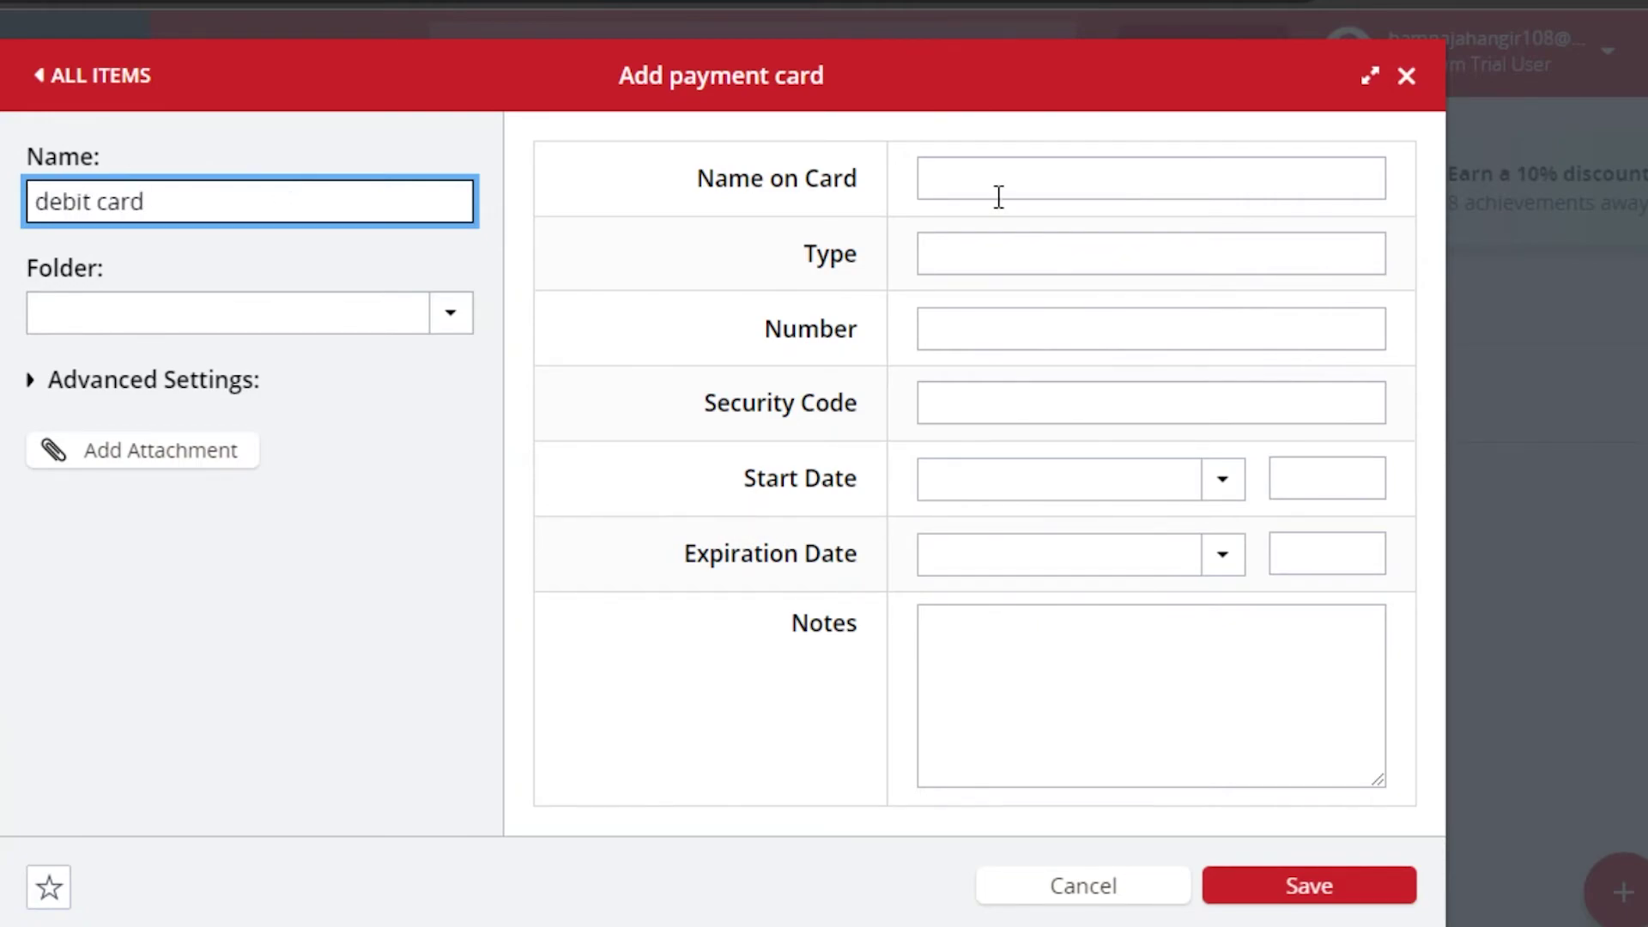
{"action": "left_click", "coordinate": [998, 196]}
{"action": "type", "text": "master car"}
{"action": "key", "text": "BackSpace"}
{"action": "key", "text": "BackSpace"}
{"action": "key", "text": "BackSpace"}
{"action": "key", "text": "BackSpace"}
{"action": "key", "text": "BackSpace"}
{"action": "key", "text": "BackSpace"}
{"action": "key", "text": "BackSpace"}
{"action": "key", "text": "BackSpace"}
{"action": "key", "text": "BackSpace"}
{"action": "key", "text": "BackSpace"}
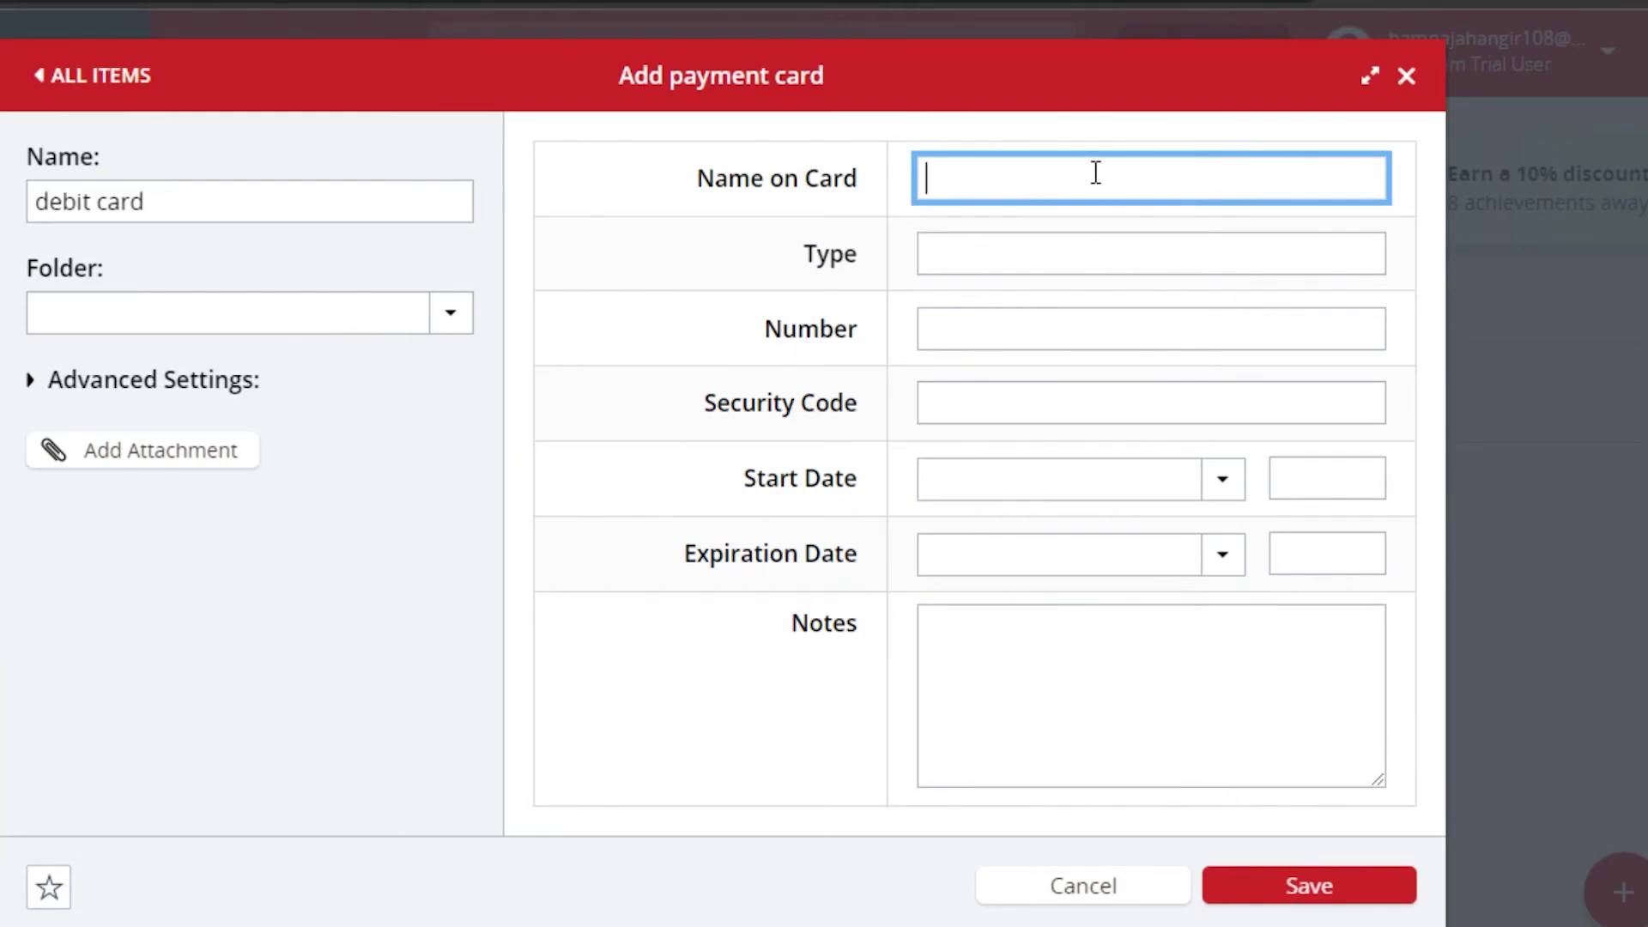
{"action": "type", "text": "AXB"}
Step: Set the card type to master card, leave number, code and dates blank, and save
{"action": "left_click", "coordinate": [999, 264]}
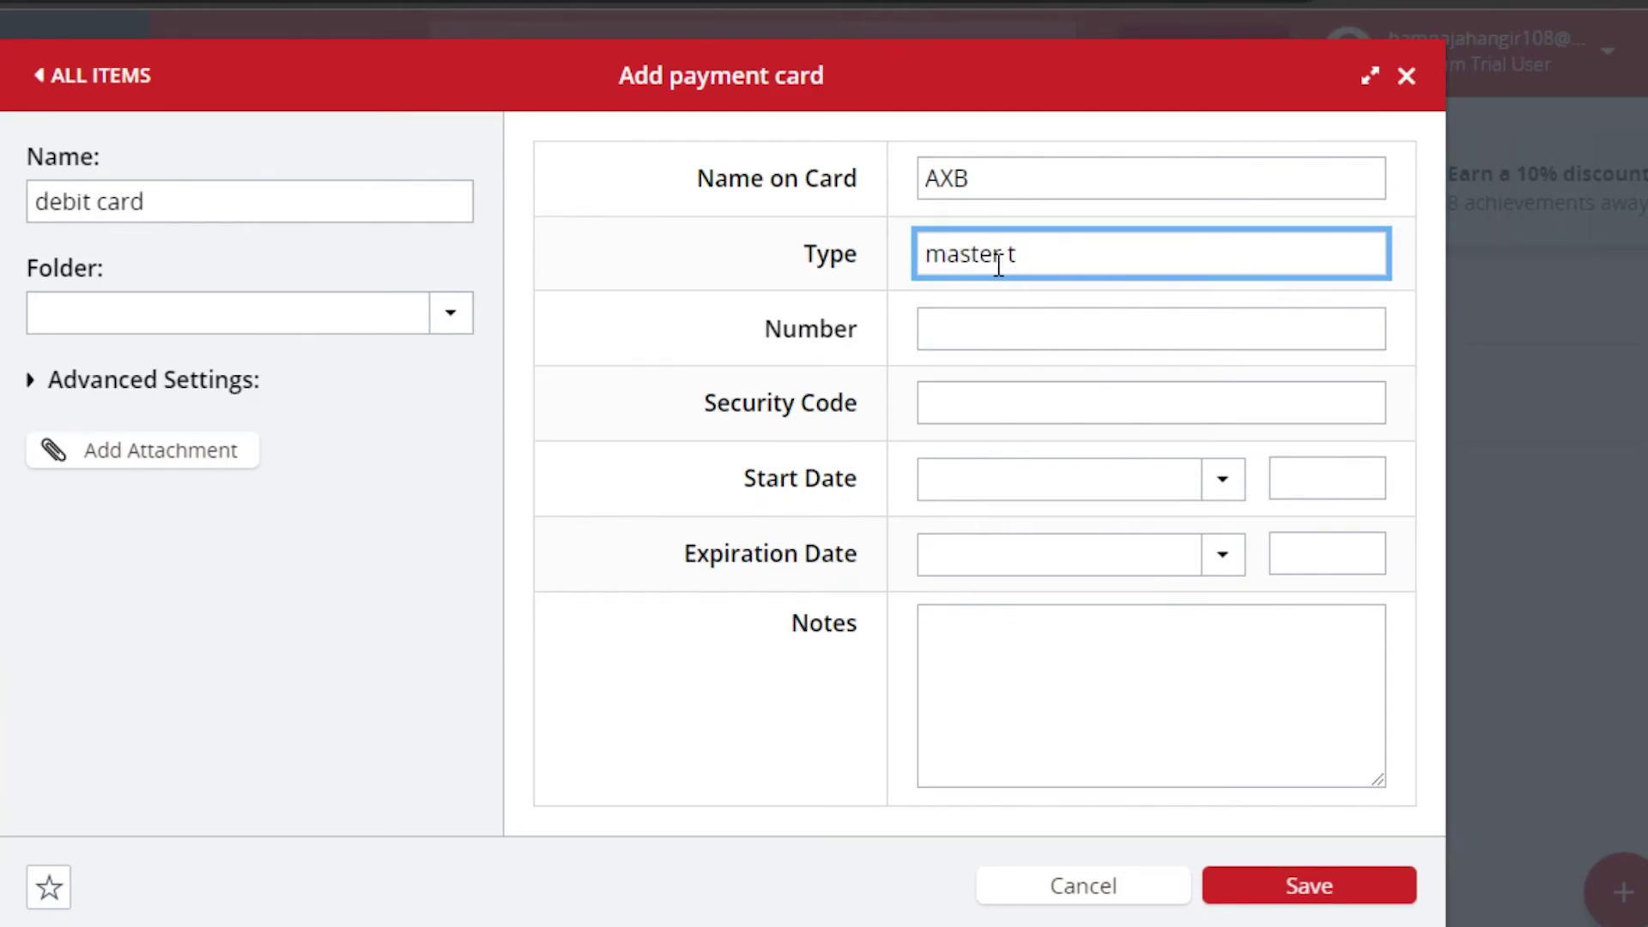
{"action": "left_click", "coordinate": [1003, 323]}
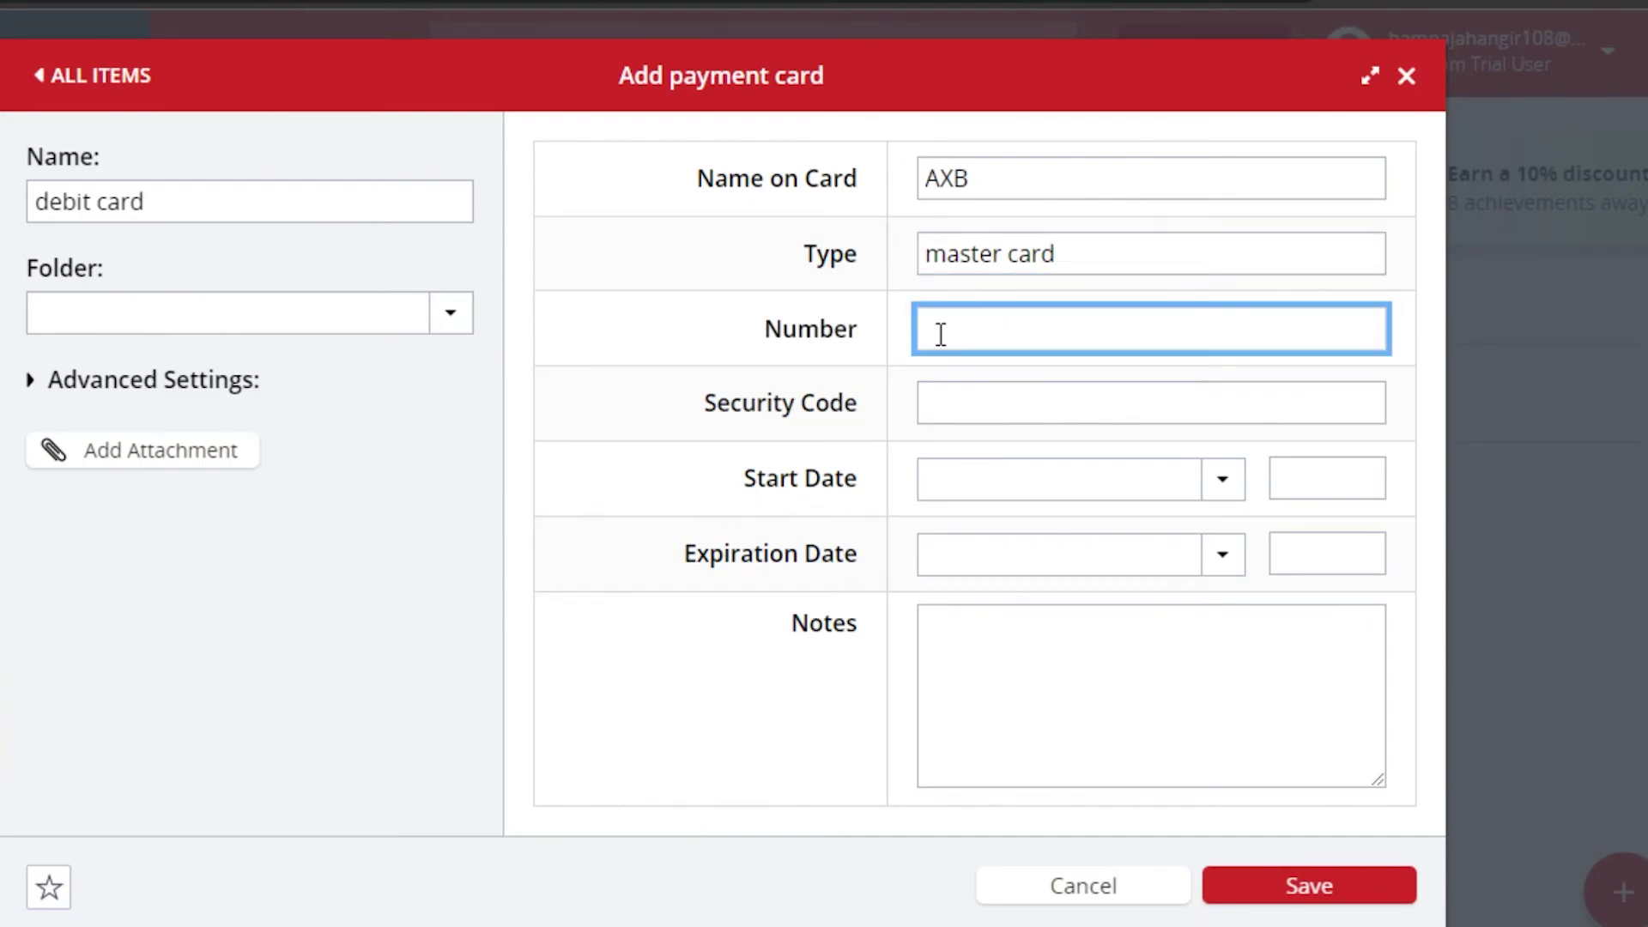
{"action": "left_click", "coordinate": [938, 400]}
{"action": "left_click", "coordinate": [998, 494]}
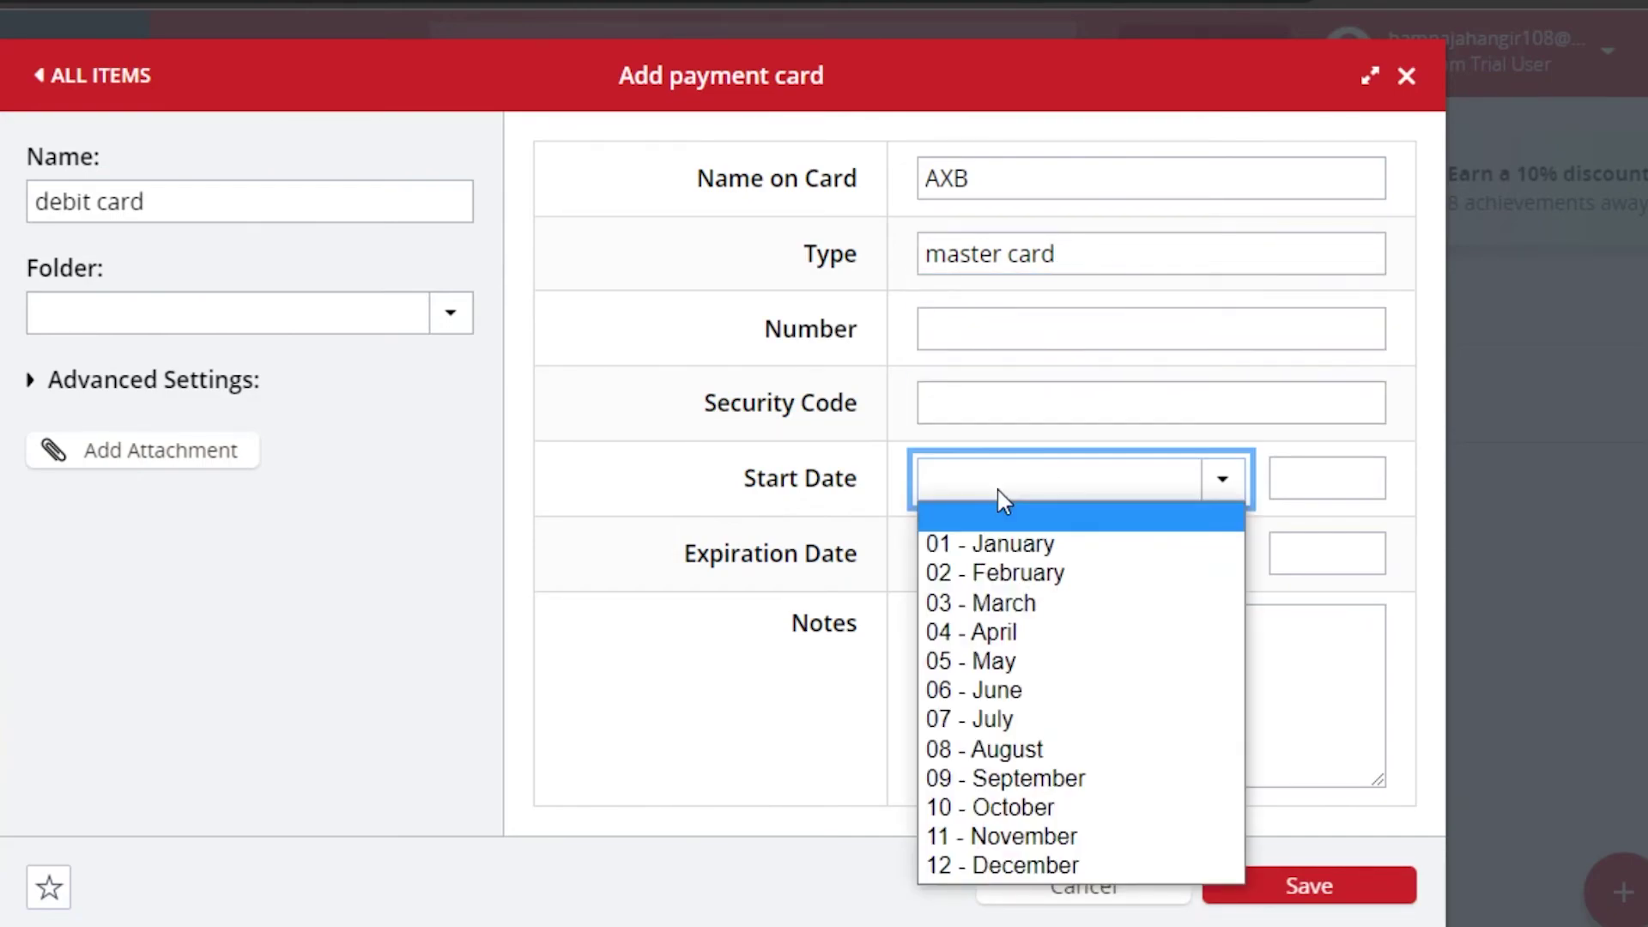
{"action": "key", "text": "Tab"}
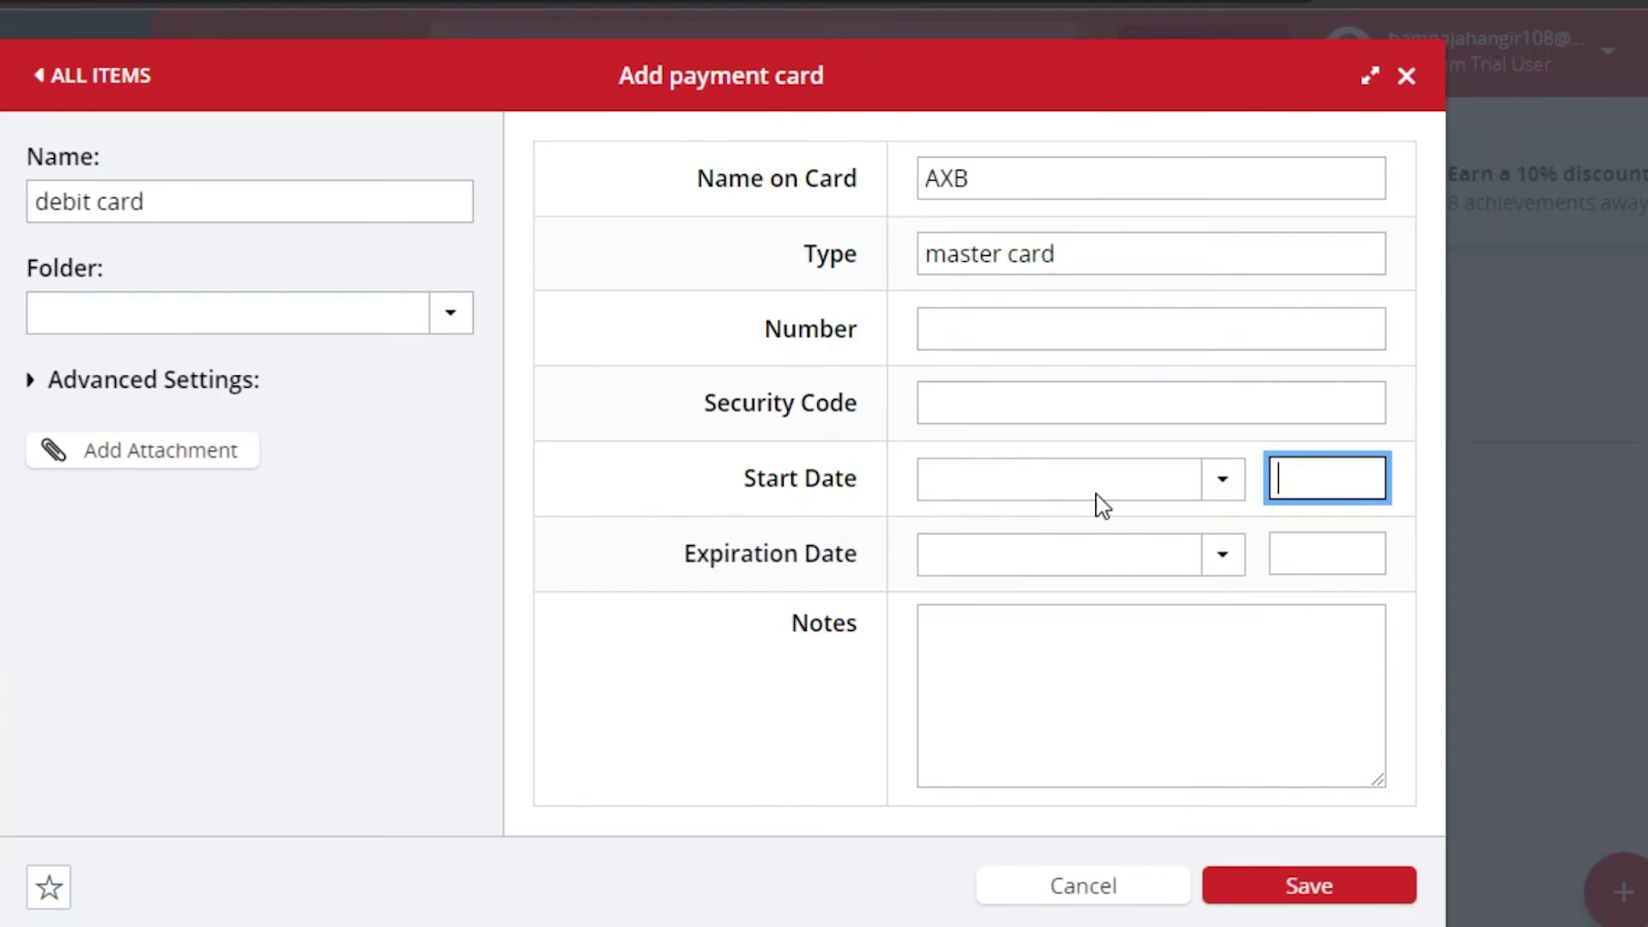
{"action": "left_click", "coordinate": [1223, 486]}
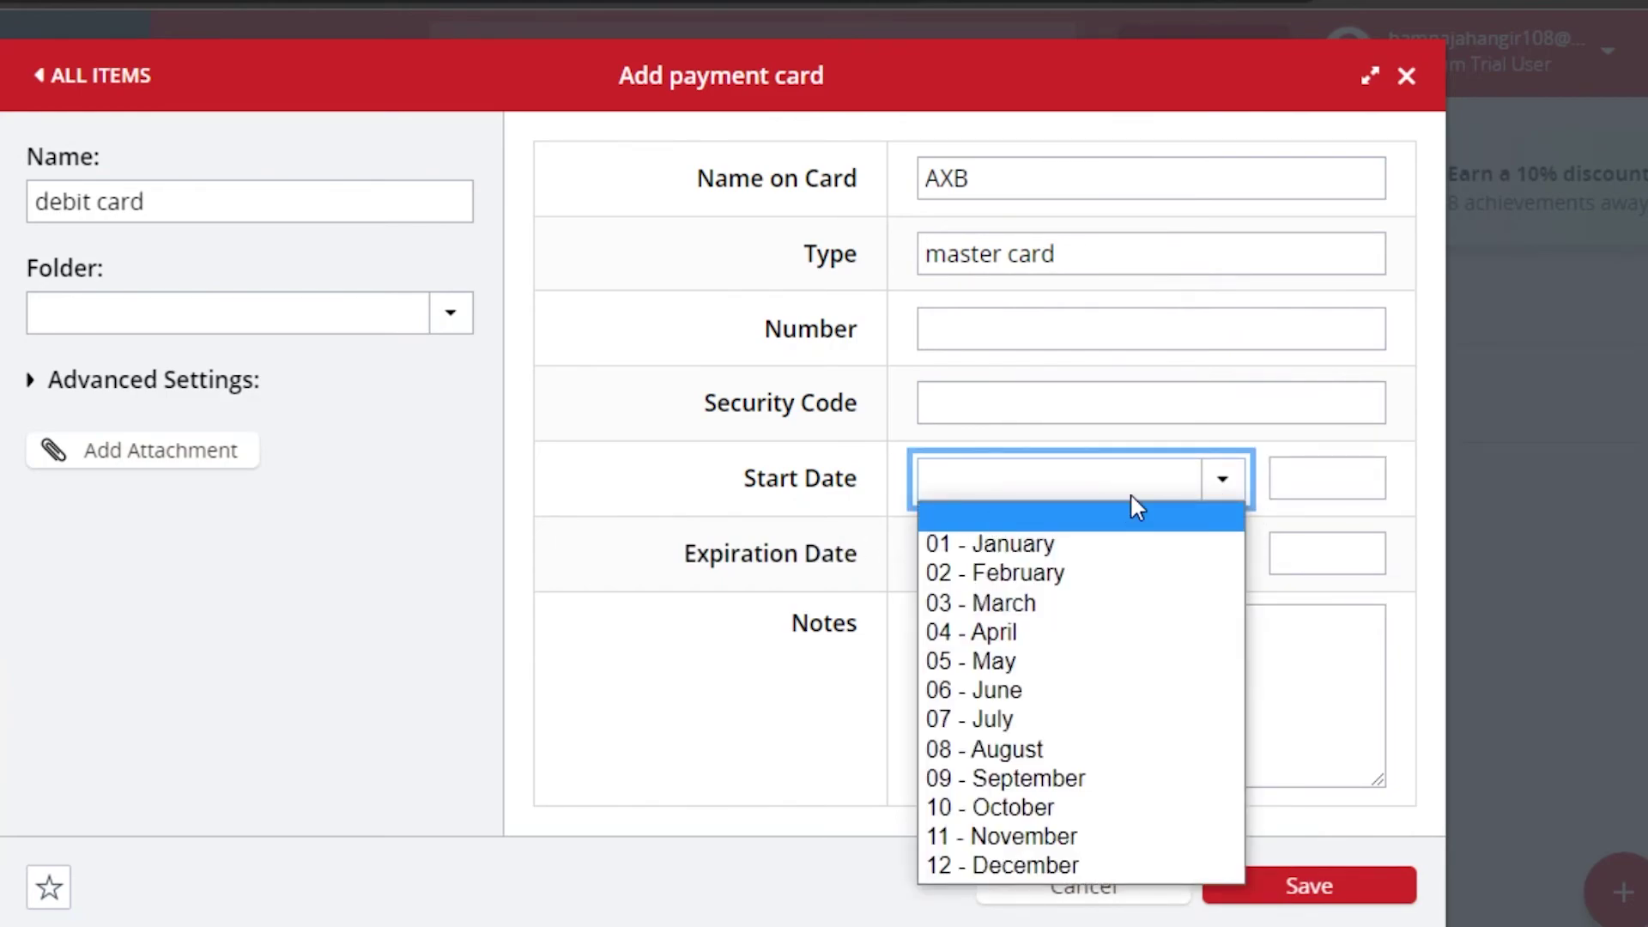
{"action": "left_click", "coordinate": [1333, 492]}
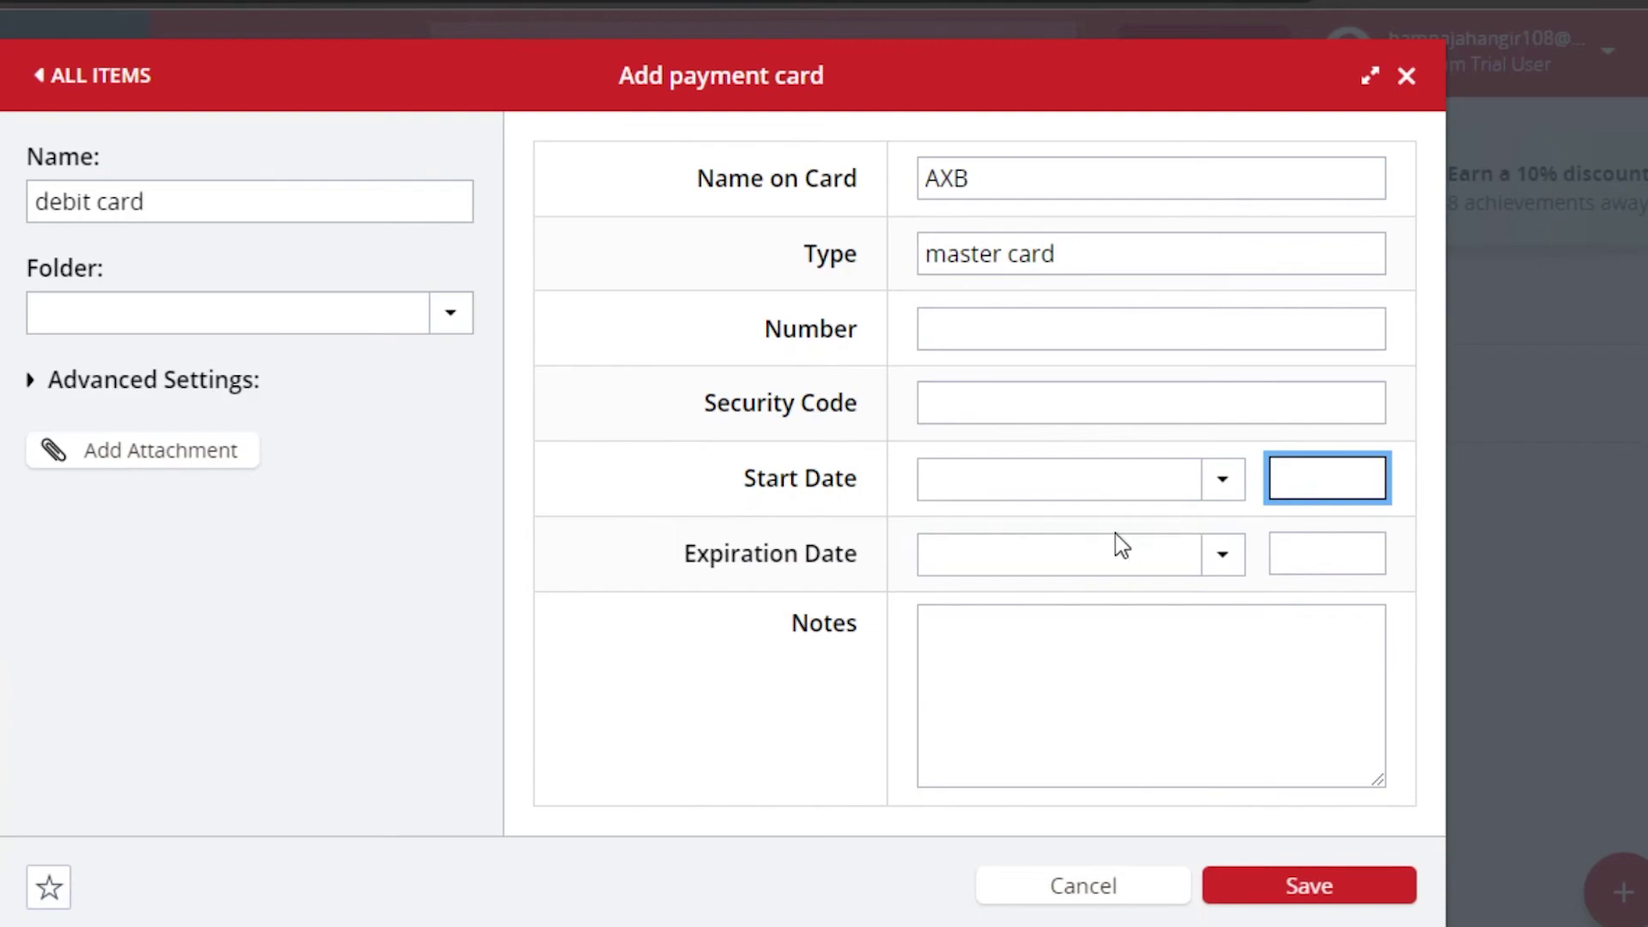
{"action": "left_click", "coordinate": [1006, 573]}
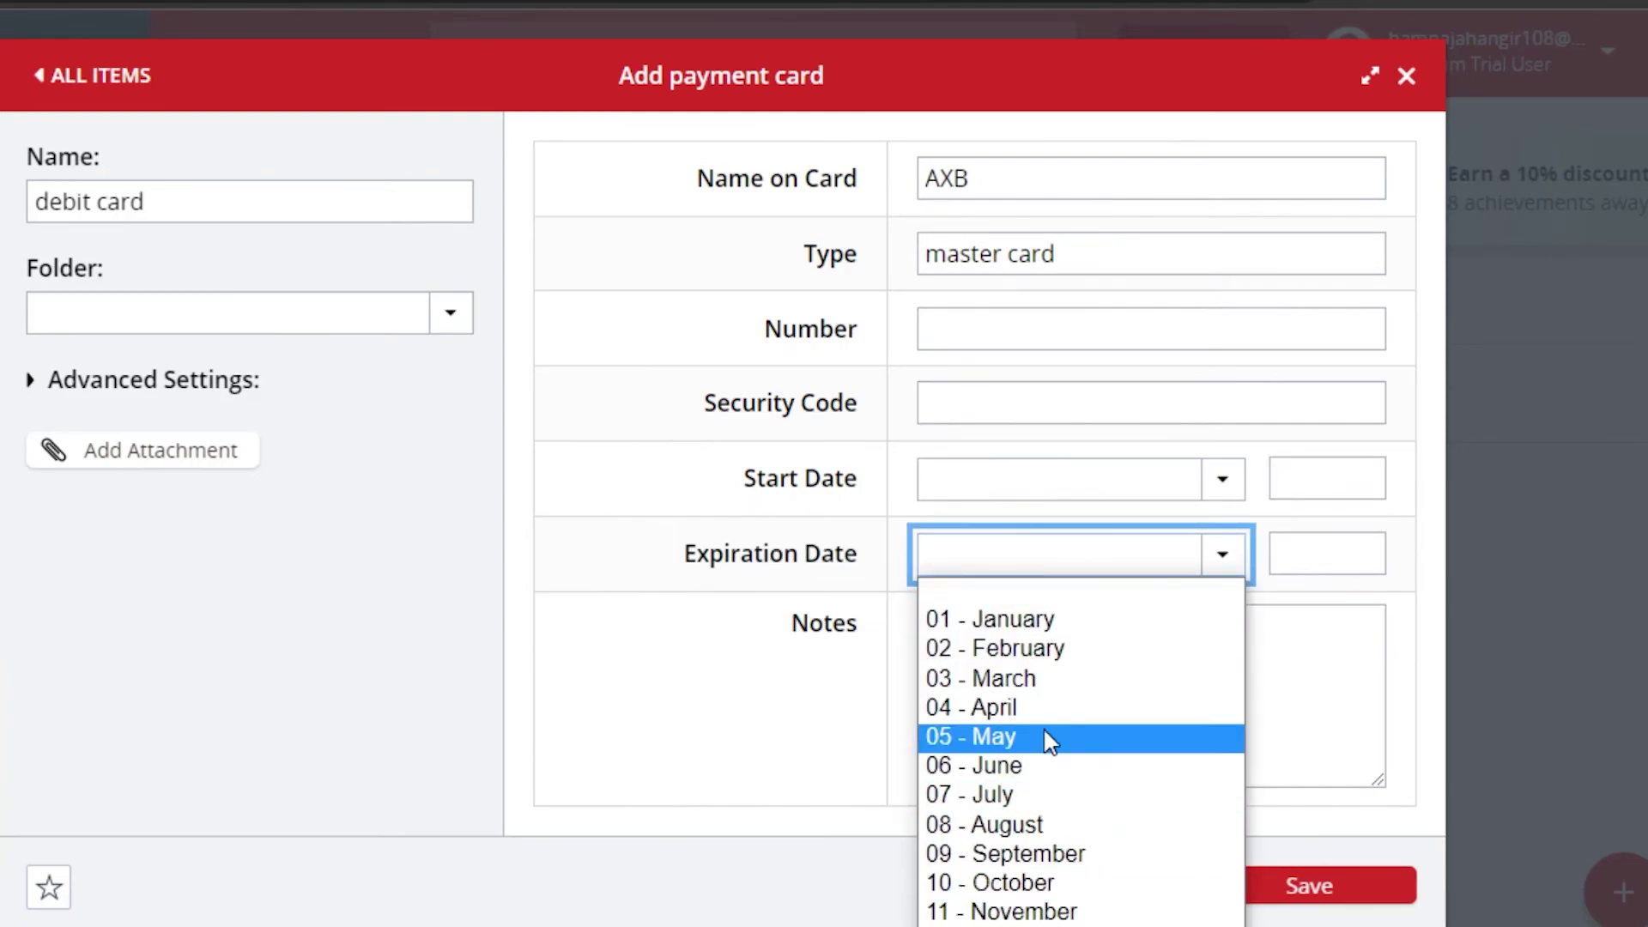
{"action": "left_click", "coordinate": [1333, 564]}
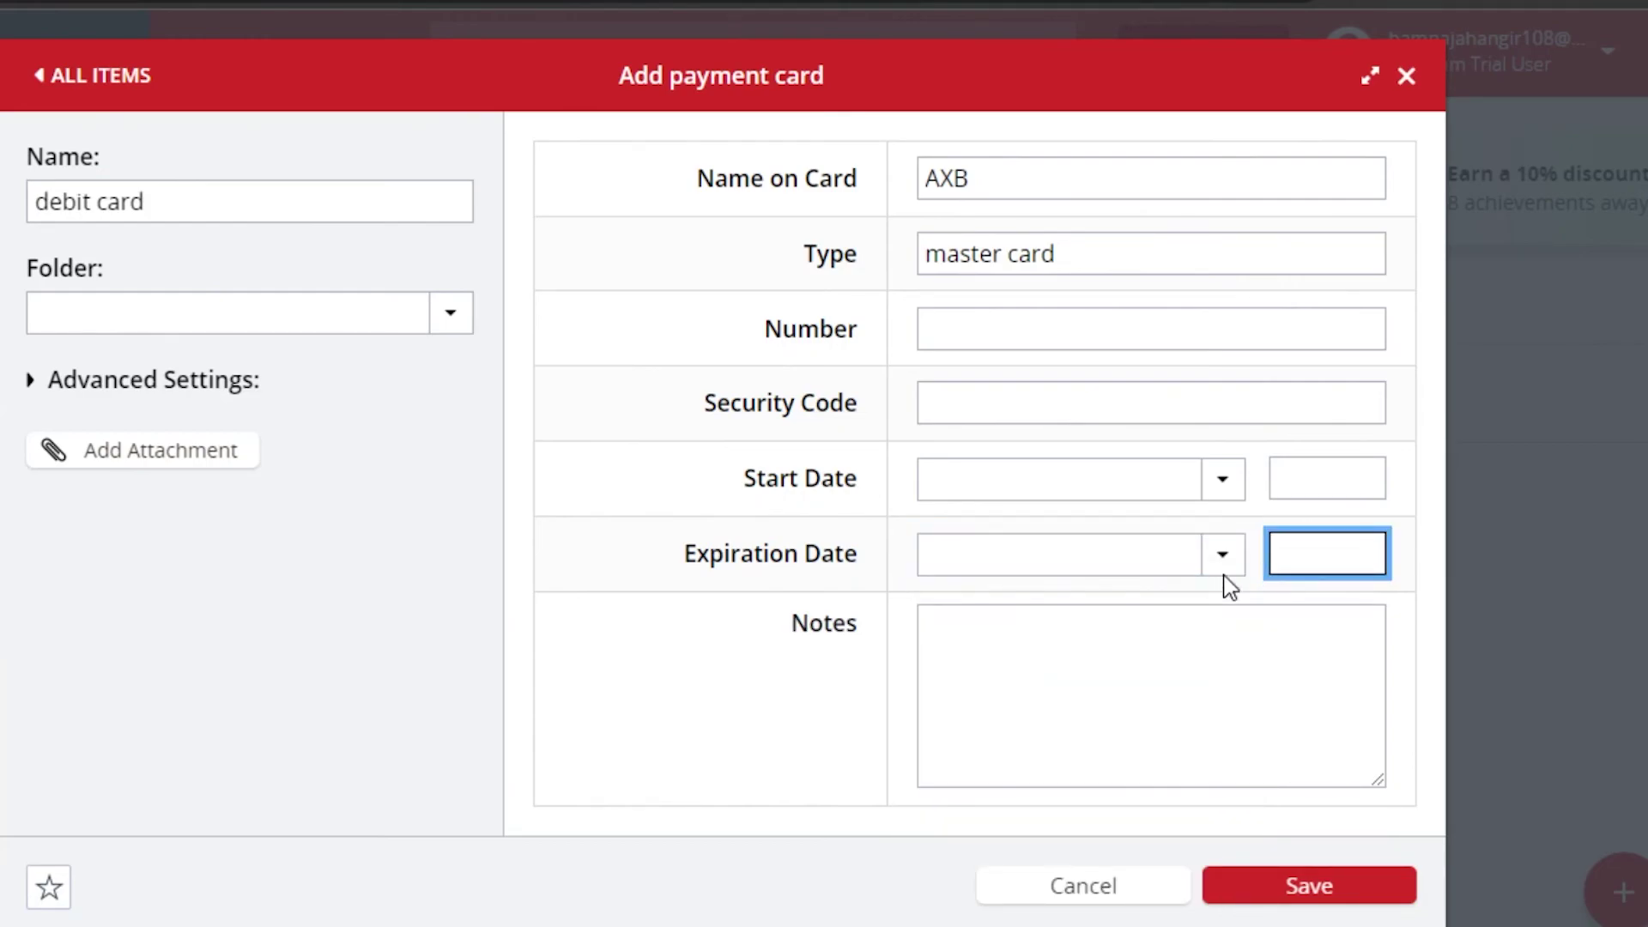
{"action": "left_click", "coordinate": [1031, 683]}
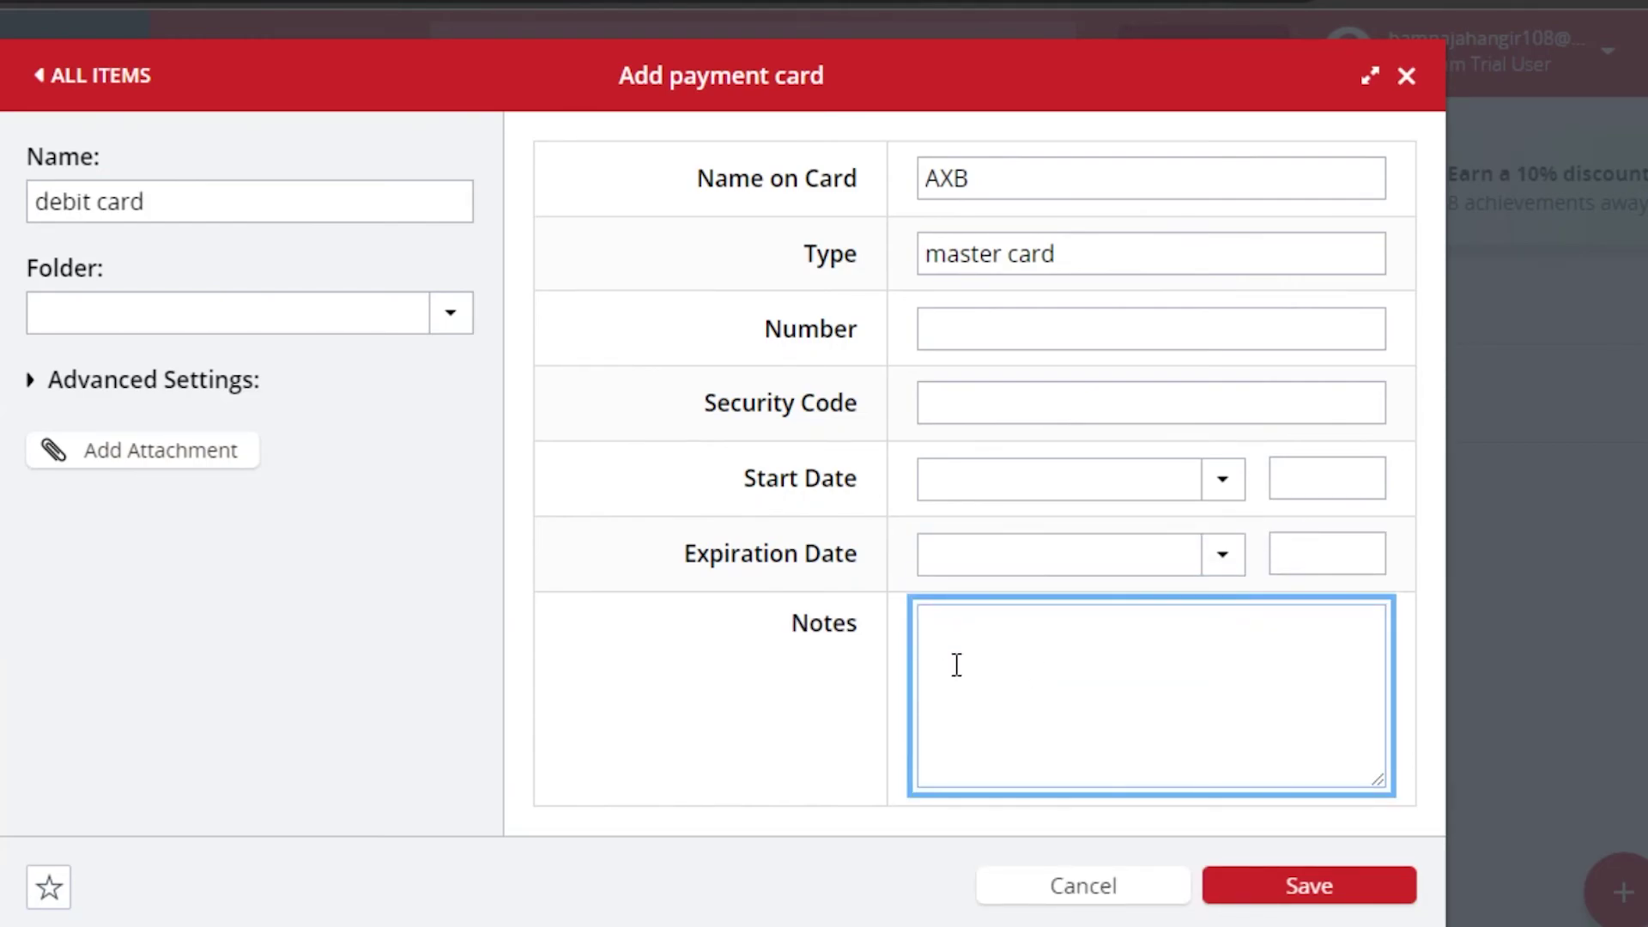
{"action": "left_click", "coordinate": [1302, 884]}
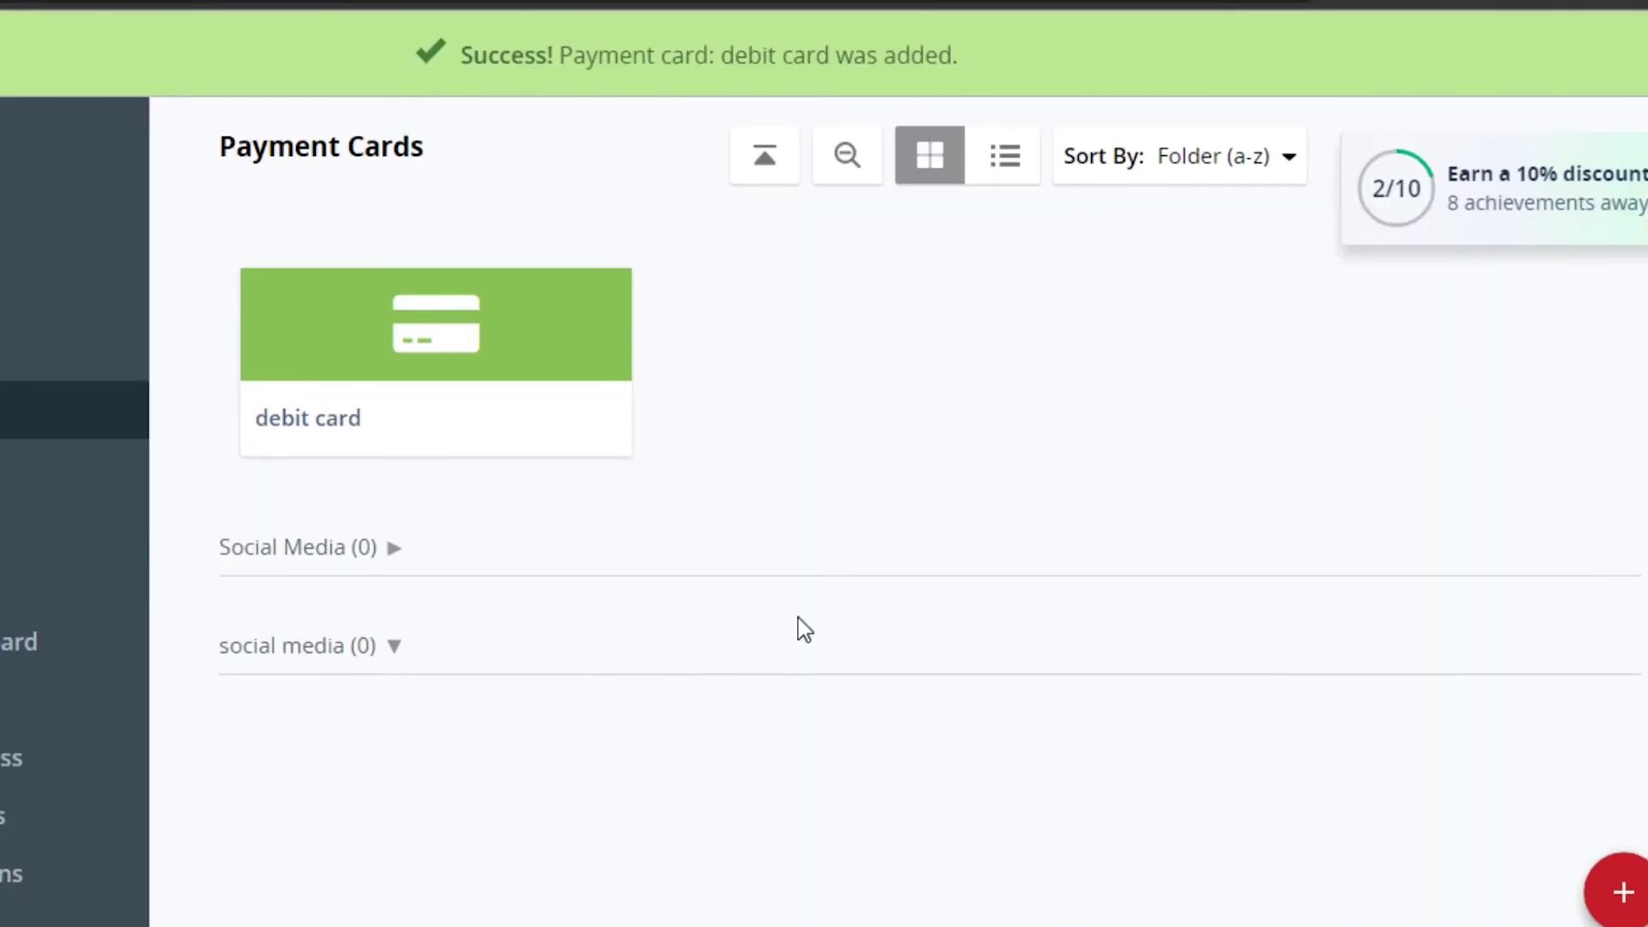
Step: Open a blank Add bank account form from the empty Bank Accounts section
{"action": "mouse_move", "coordinate": [575, 281]}
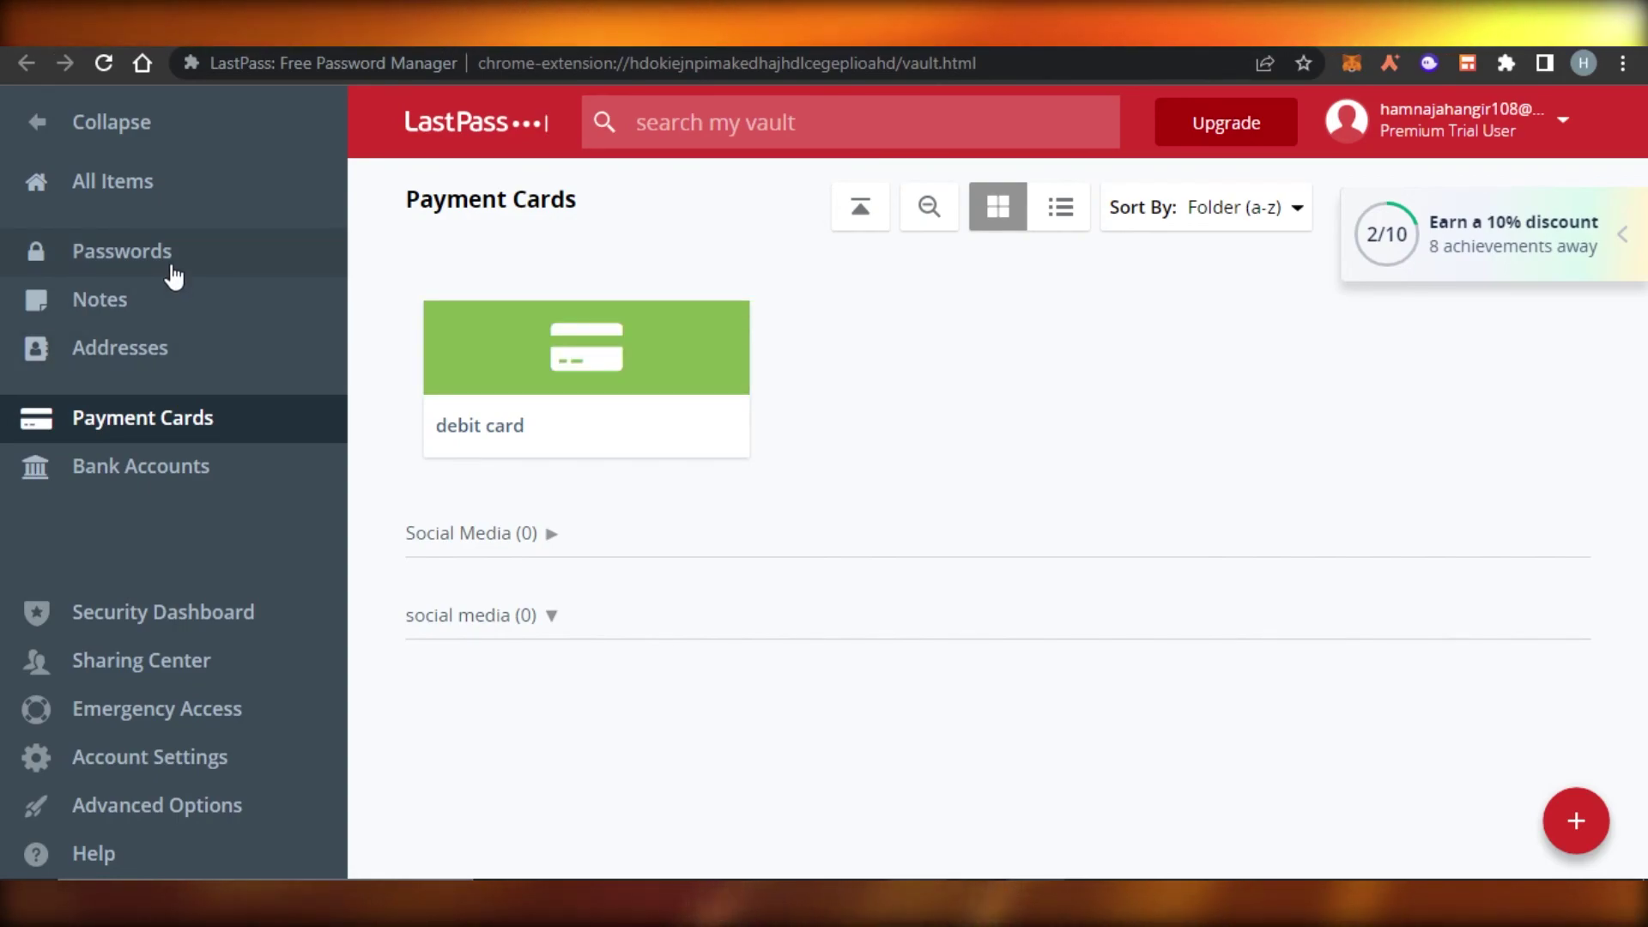
{"action": "left_click", "coordinate": [158, 472]}
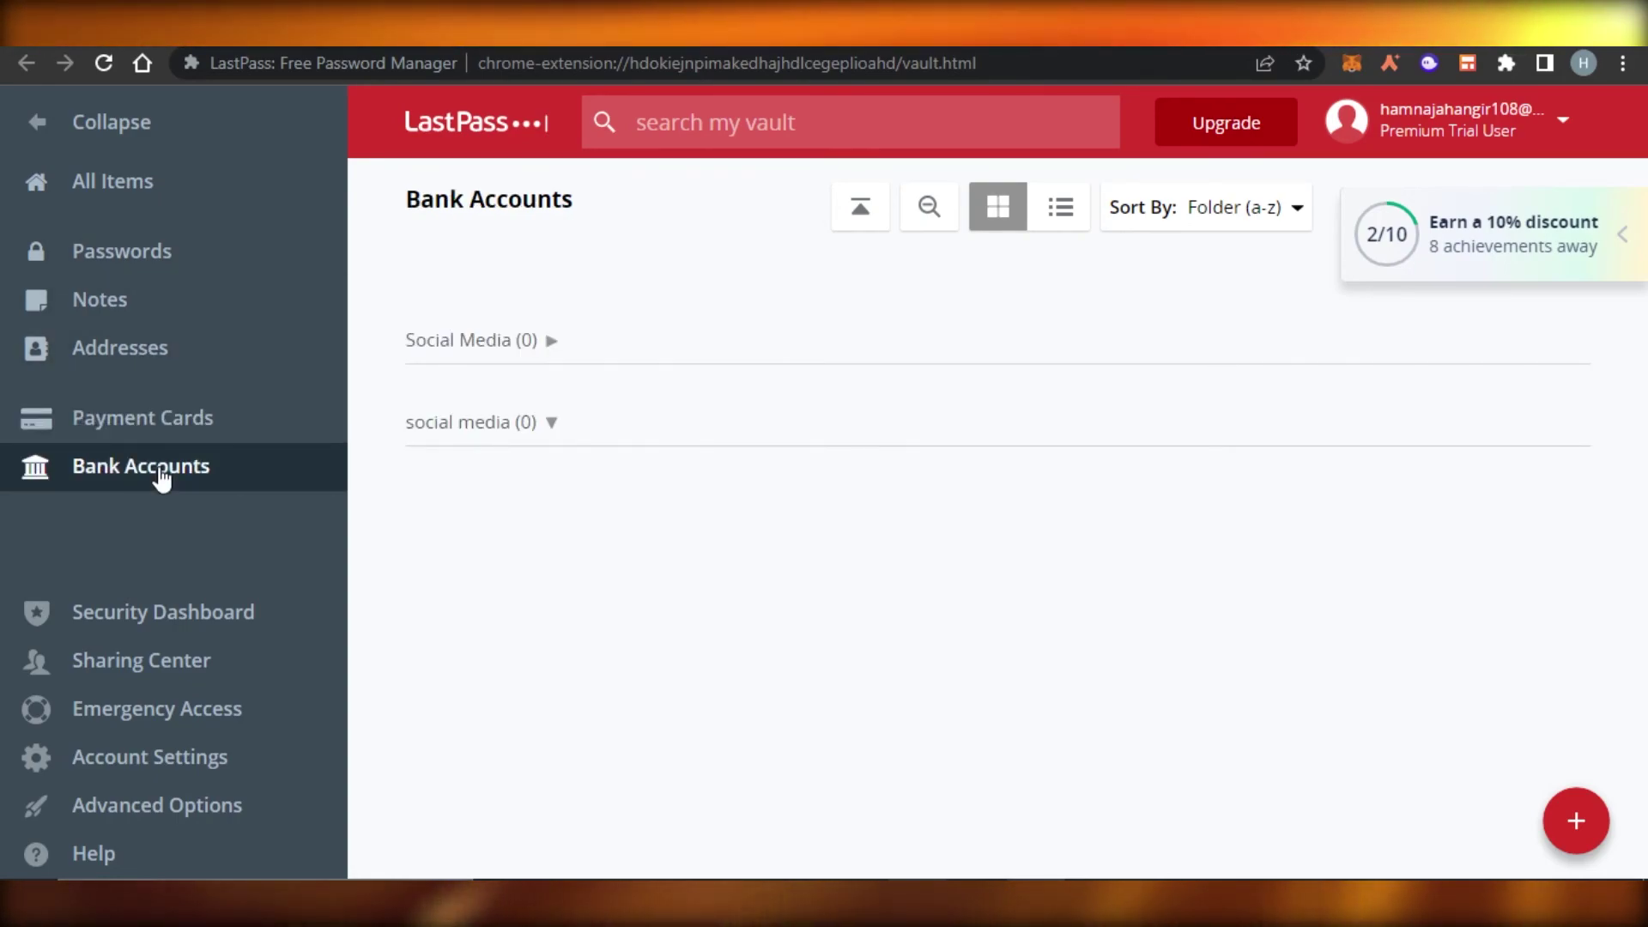
{"action": "left_click", "coordinate": [1576, 821]}
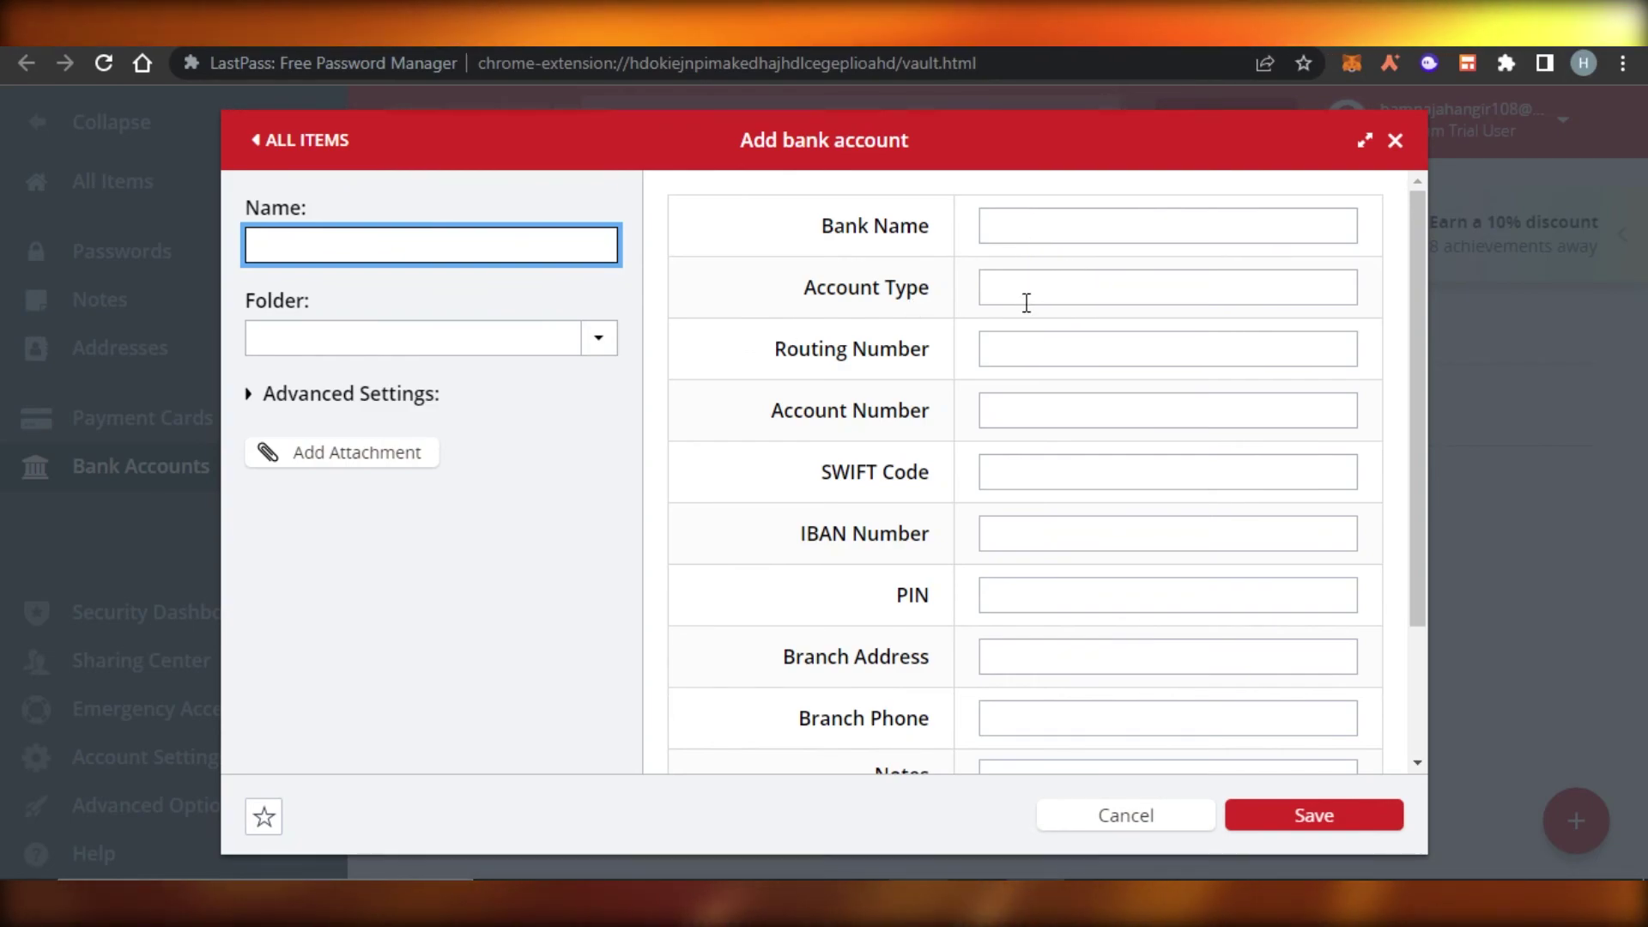
Step: Close the empty bank account form unsaved and list All Items, showing client and debit card
{"action": "left_click_drag", "start_coordinate": [1425, 316], "coordinate": [1419, 462]}
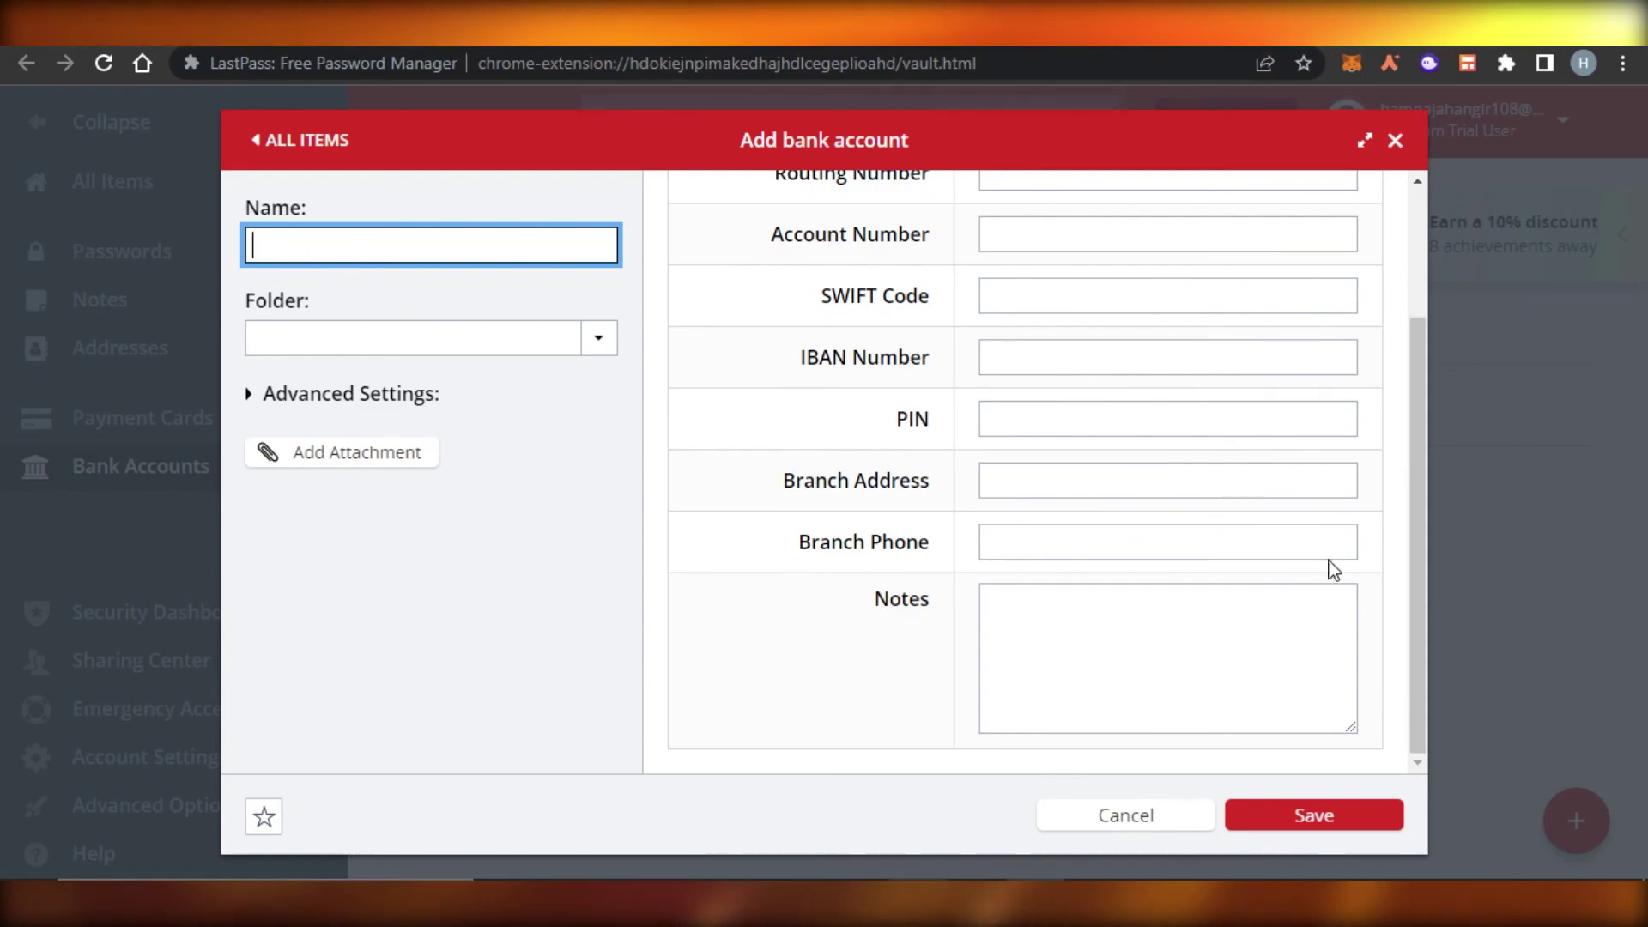
{"action": "left_click_drag", "start_coordinate": [1410, 586], "coordinate": [938, 320]}
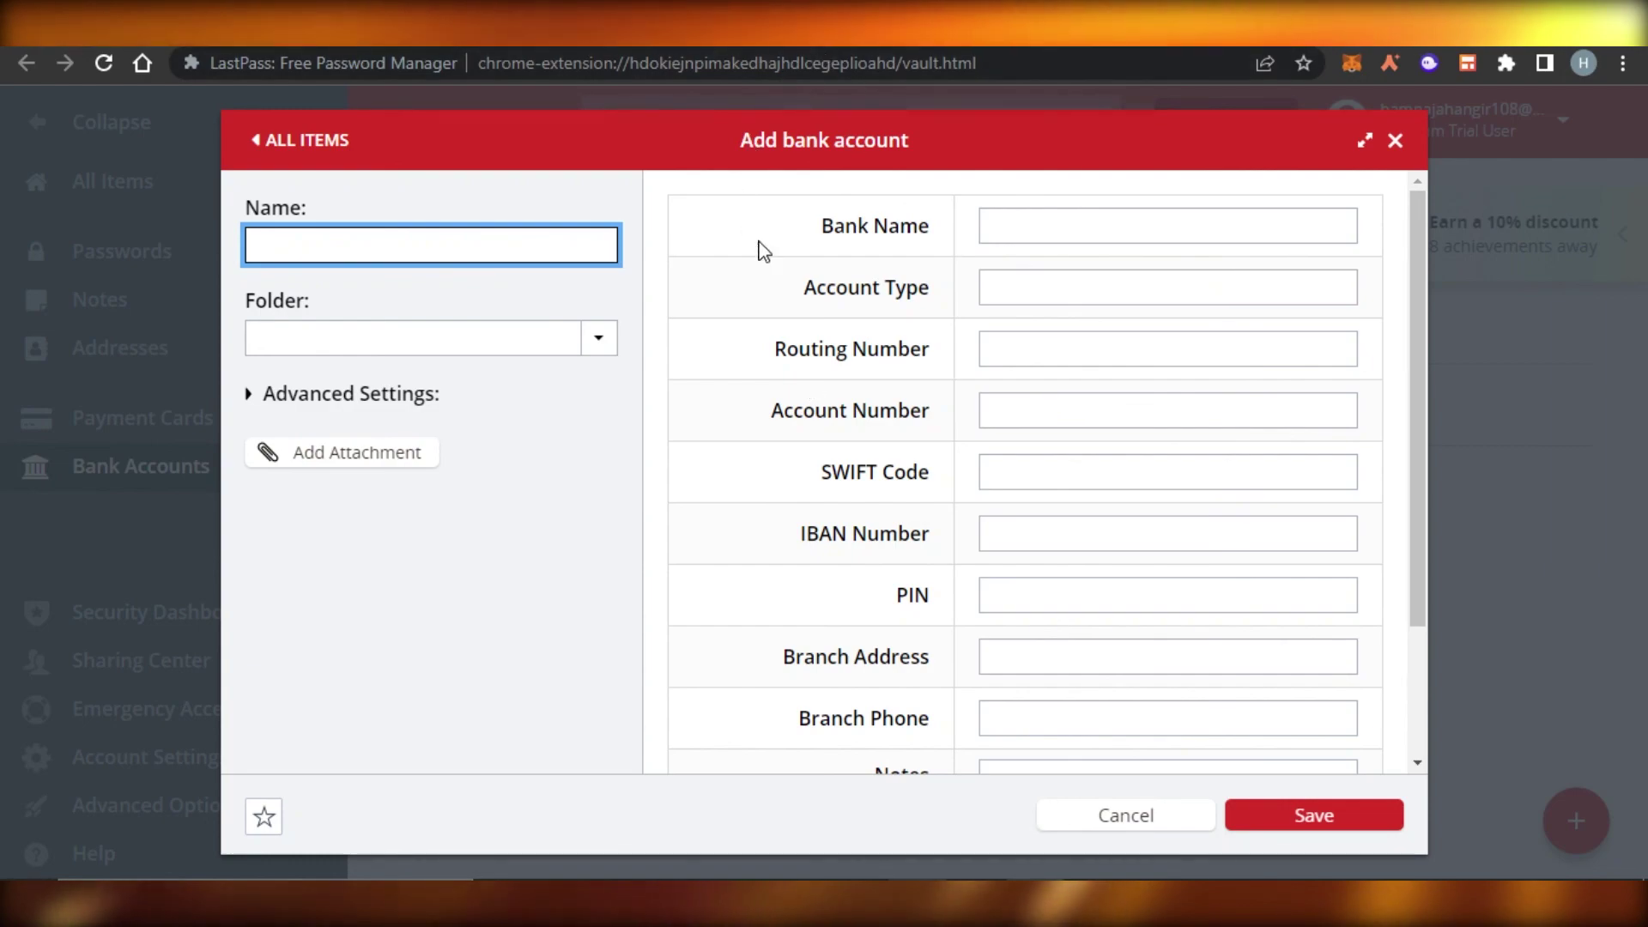
{"action": "left_click", "coordinate": [1330, 822]}
{"action": "key", "text": "Escape"}
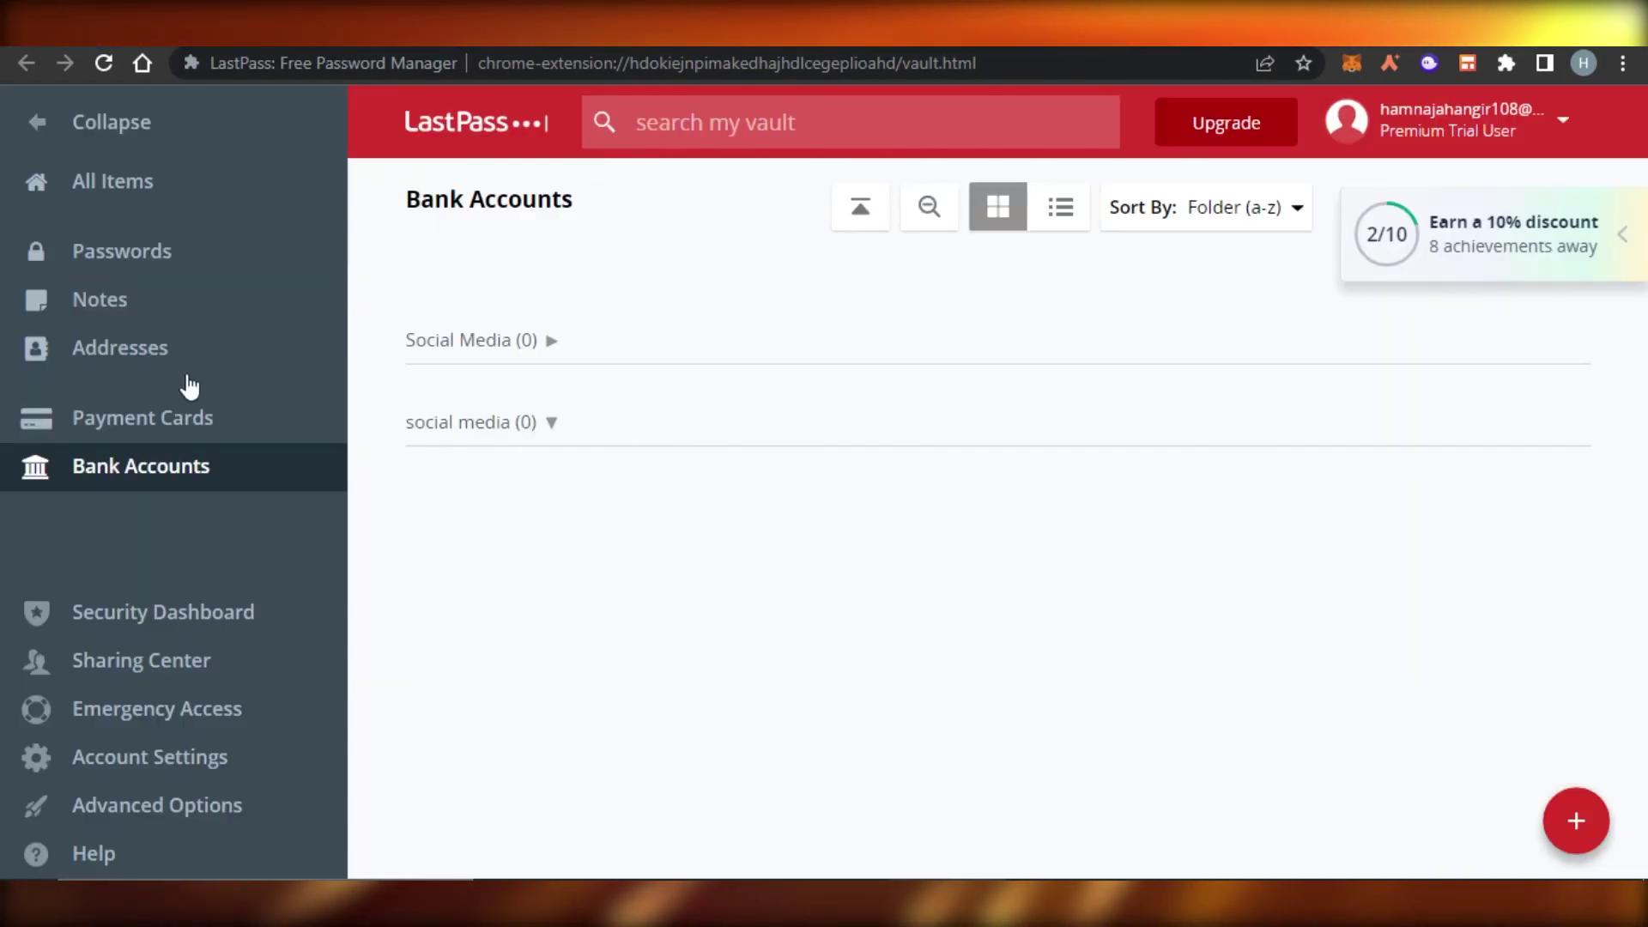
{"action": "left_click", "coordinate": [146, 178]}
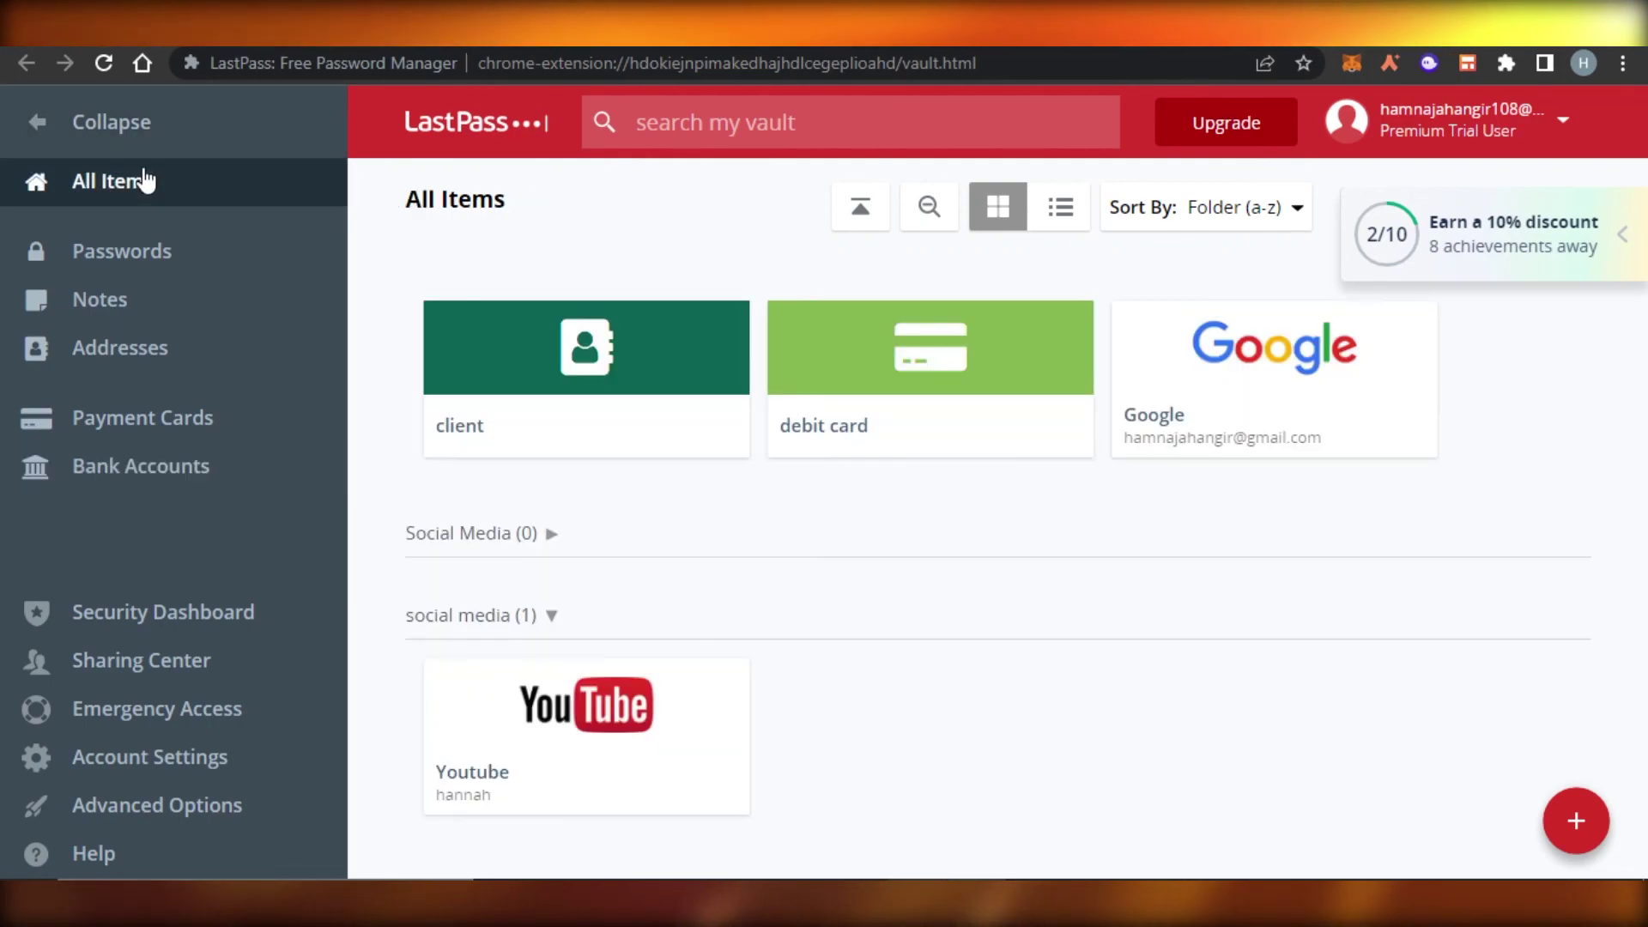